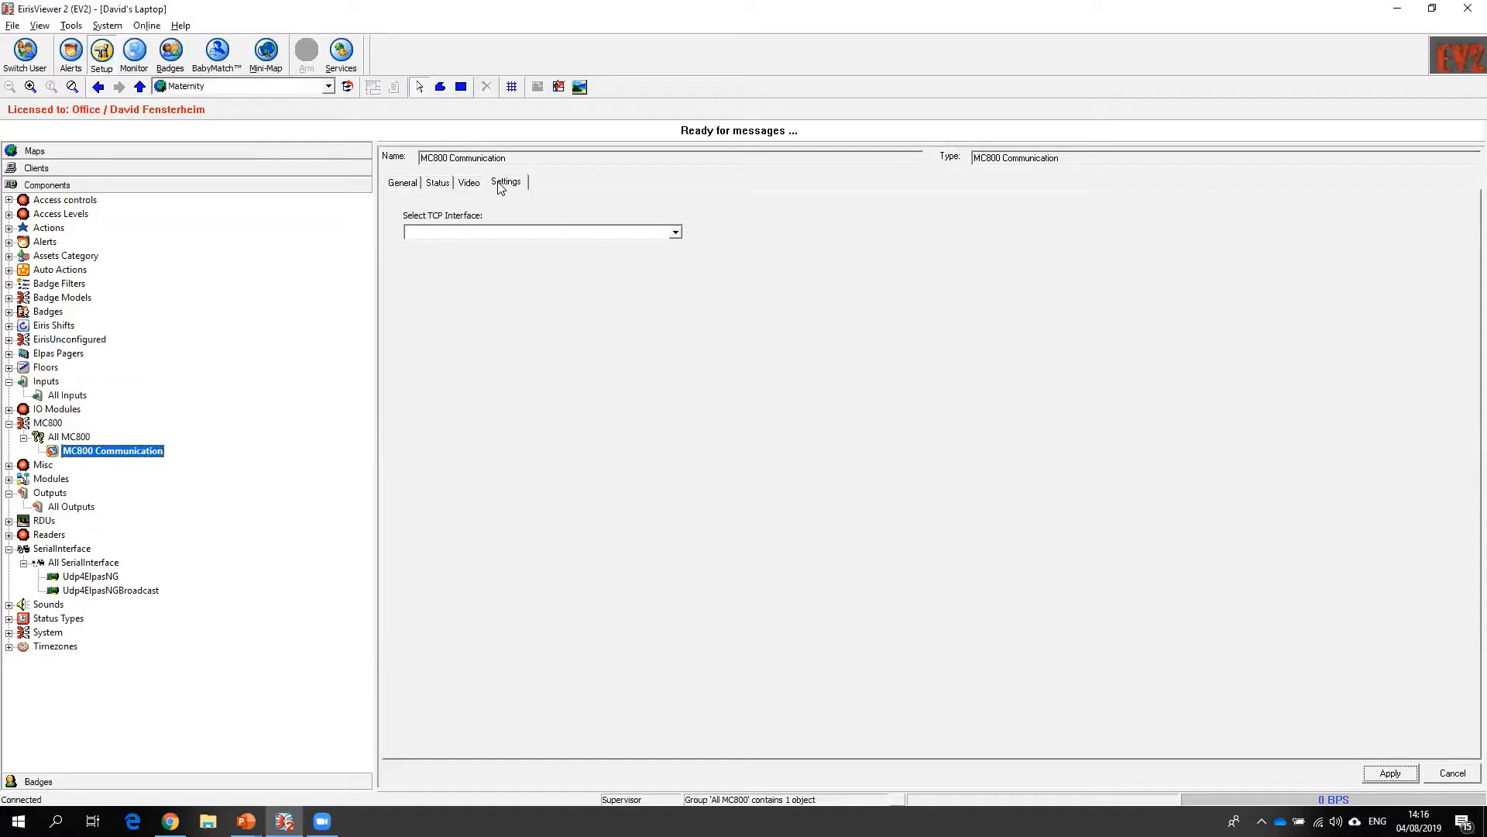
Step: Check the available TCP interfaces for MC800 Communication, and add a TCP Gateway object to the All SerialInterface group
left_click(472, 232)
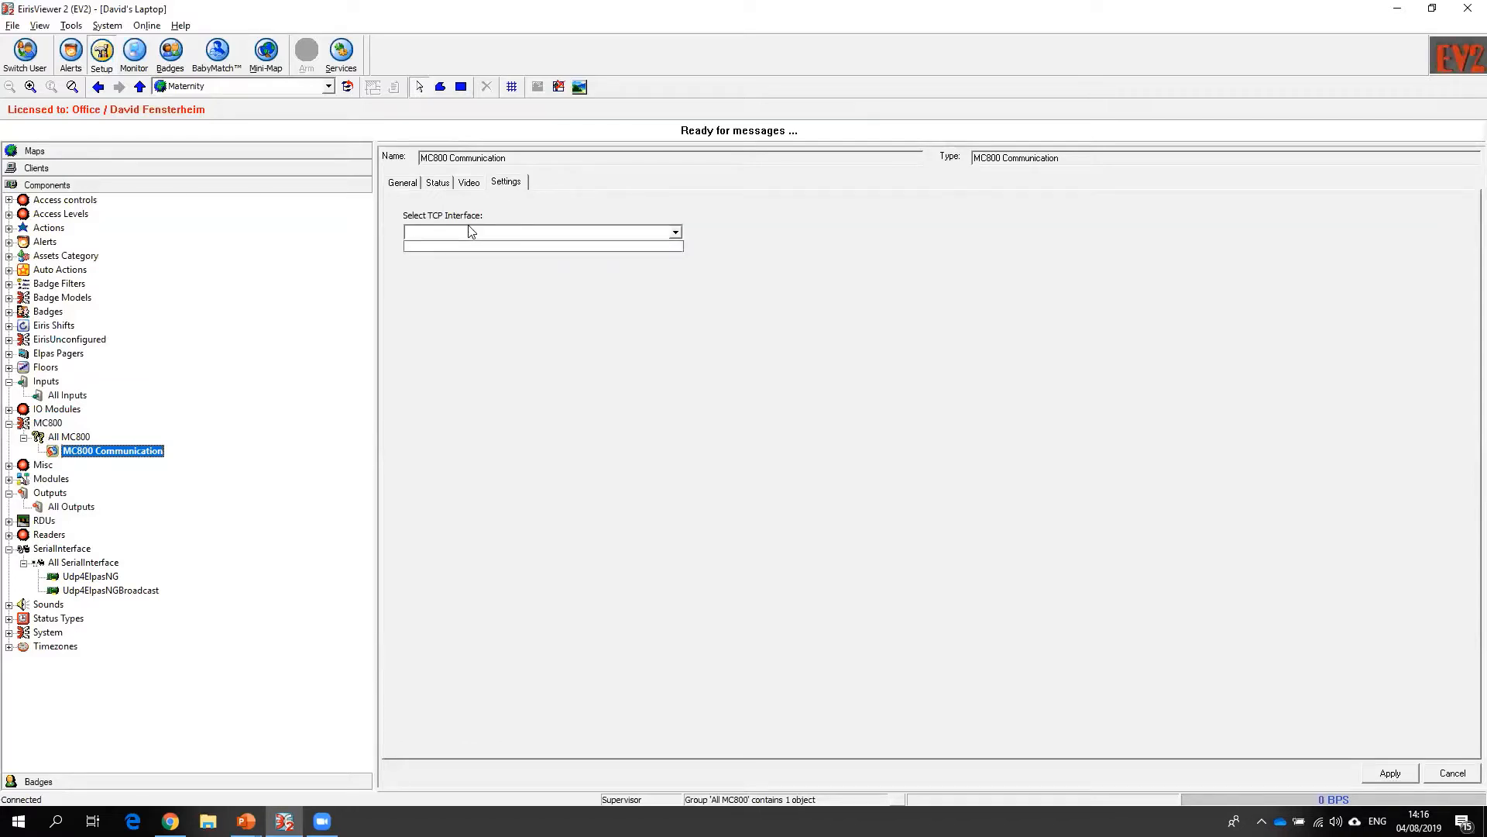
left_click(484, 277)
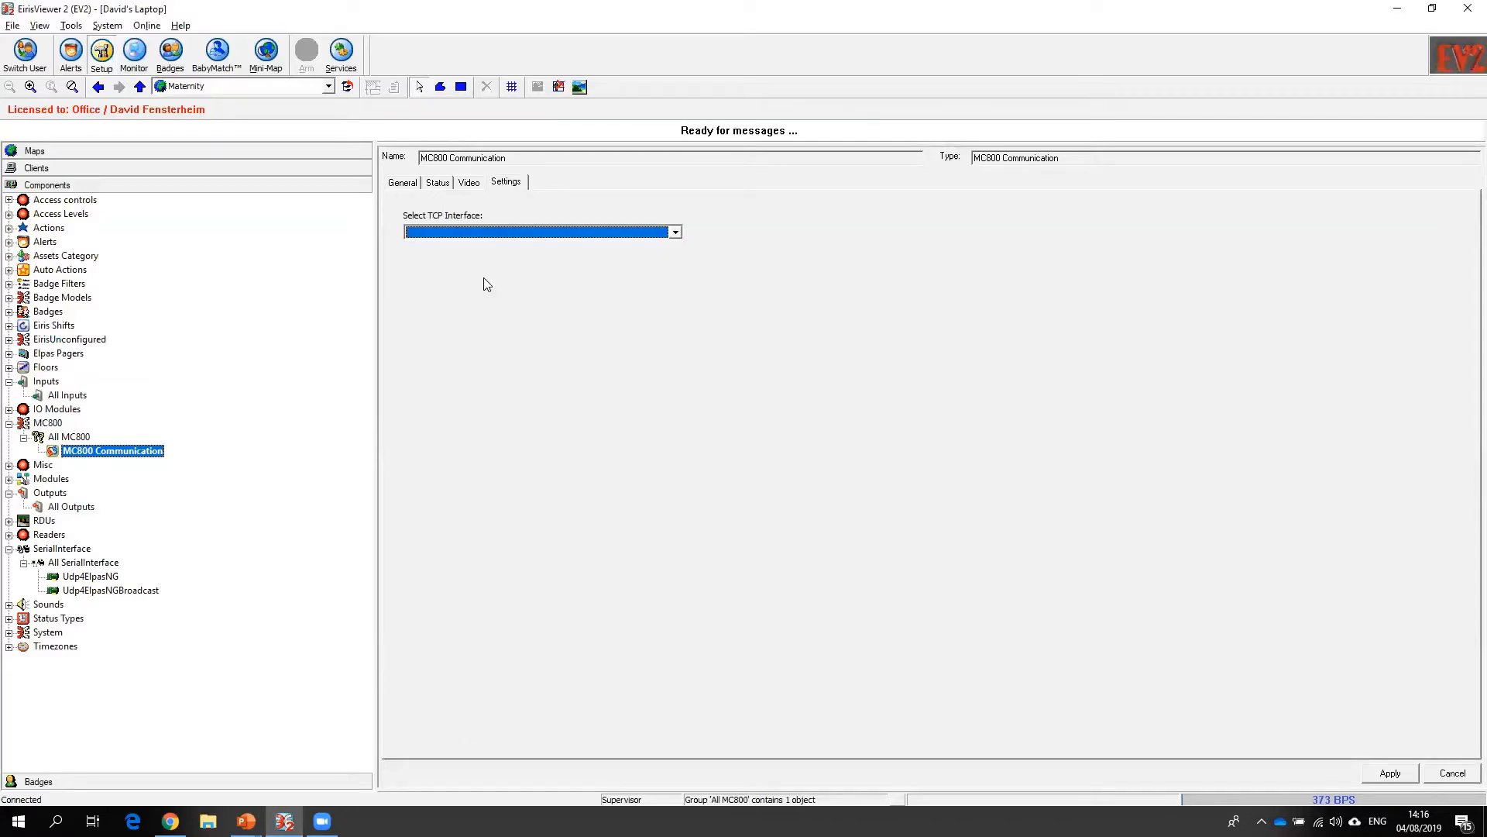
right_click(56, 565)
left_click(124, 594)
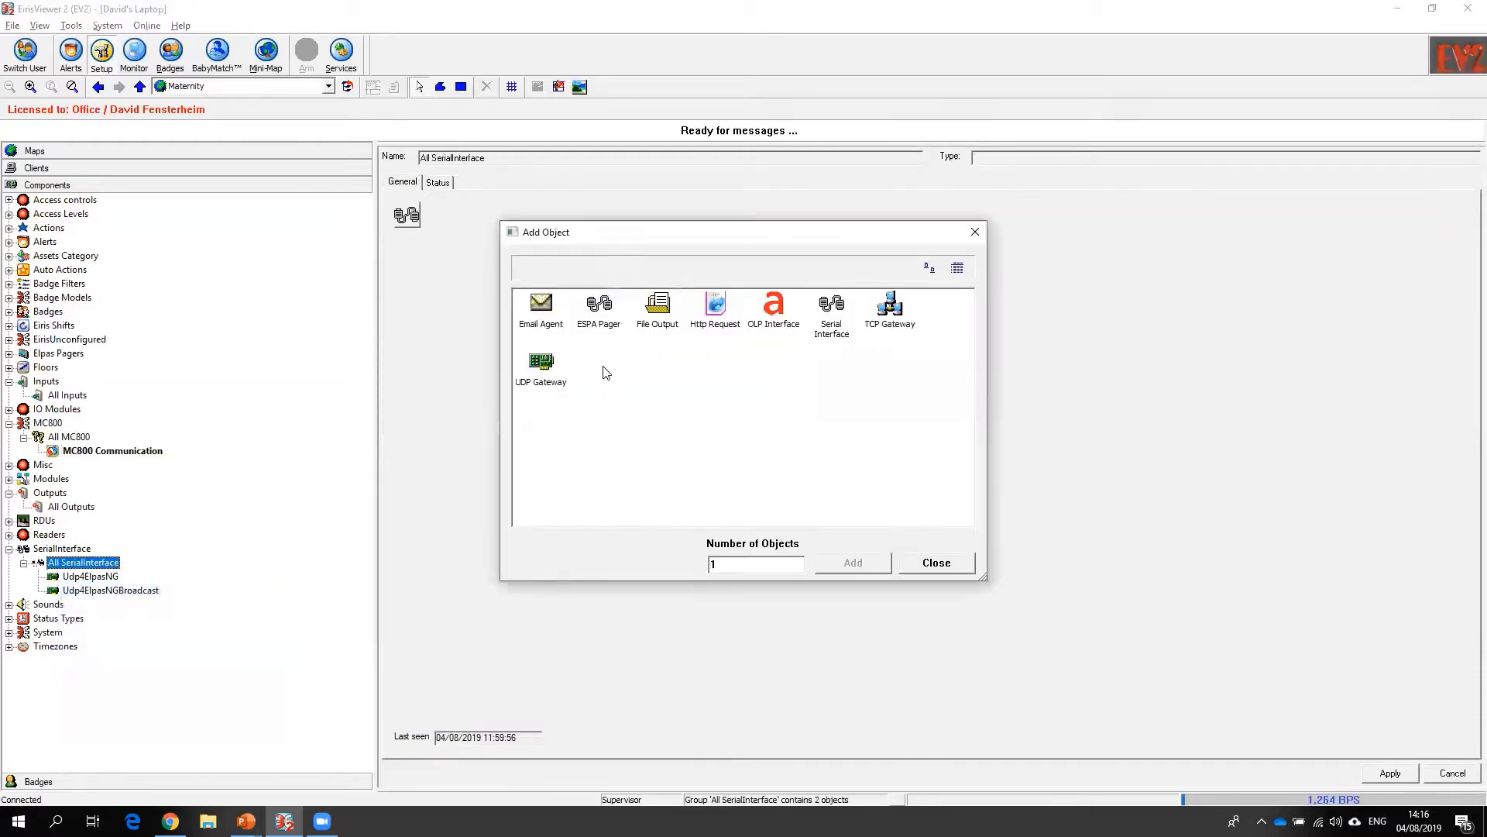
double_click(906, 307)
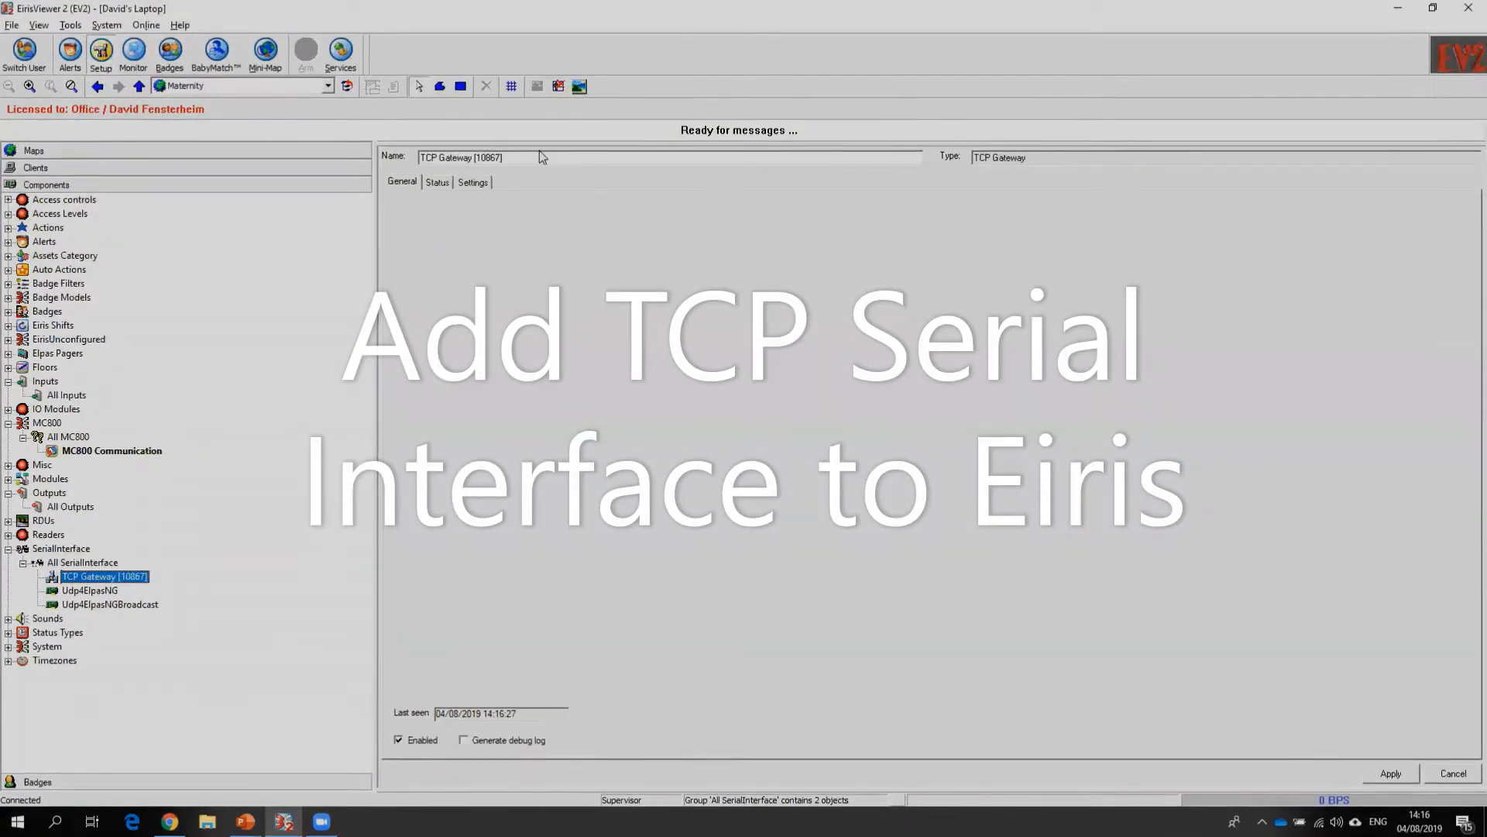
Step: Rename the new TCP Gateway as "Medilog Driver XML server" and apply the name
left_click_drag(536, 158, 215, 116)
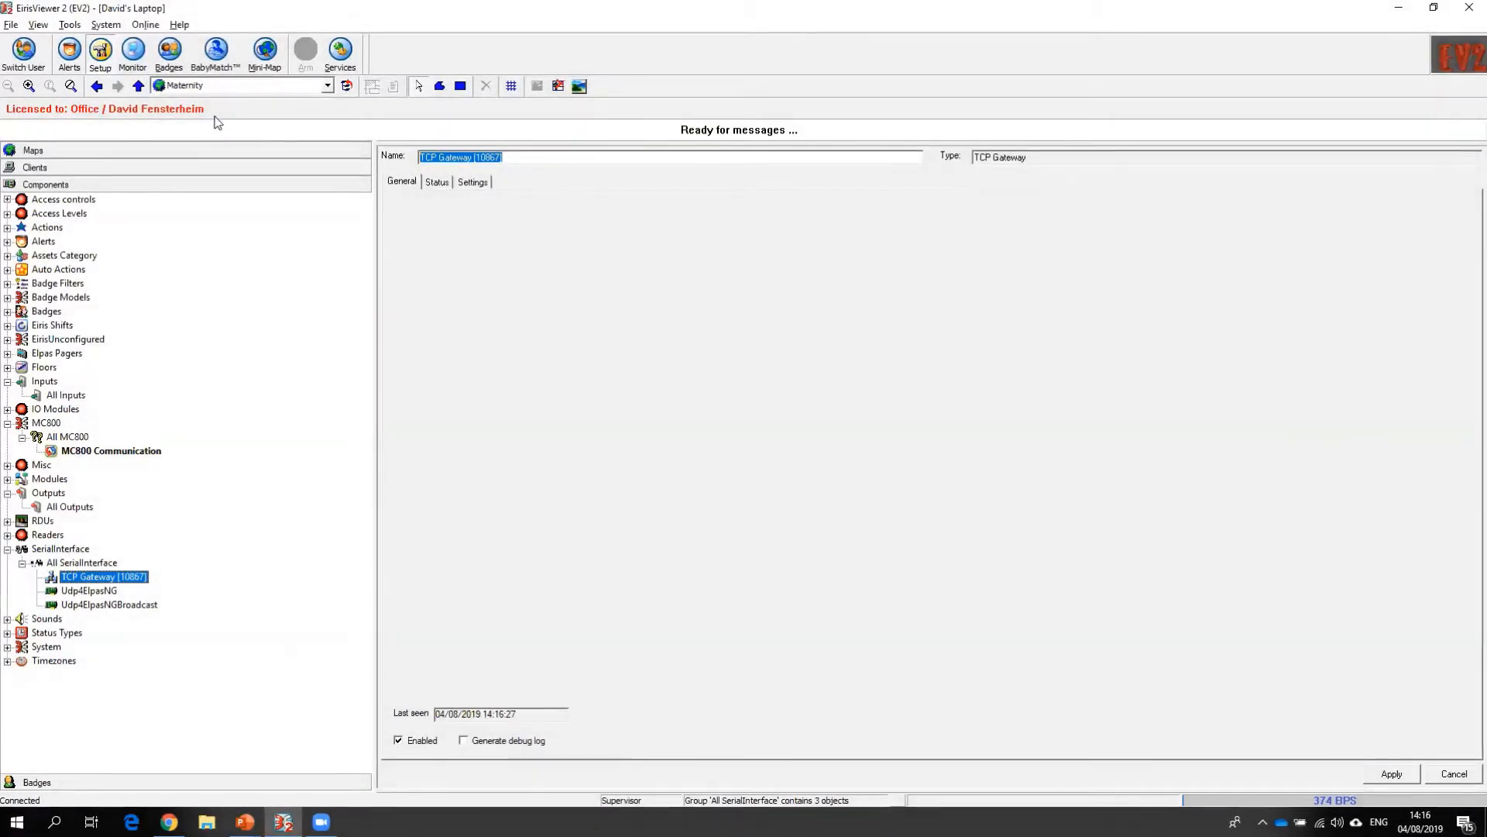
type("Medilog Dr")
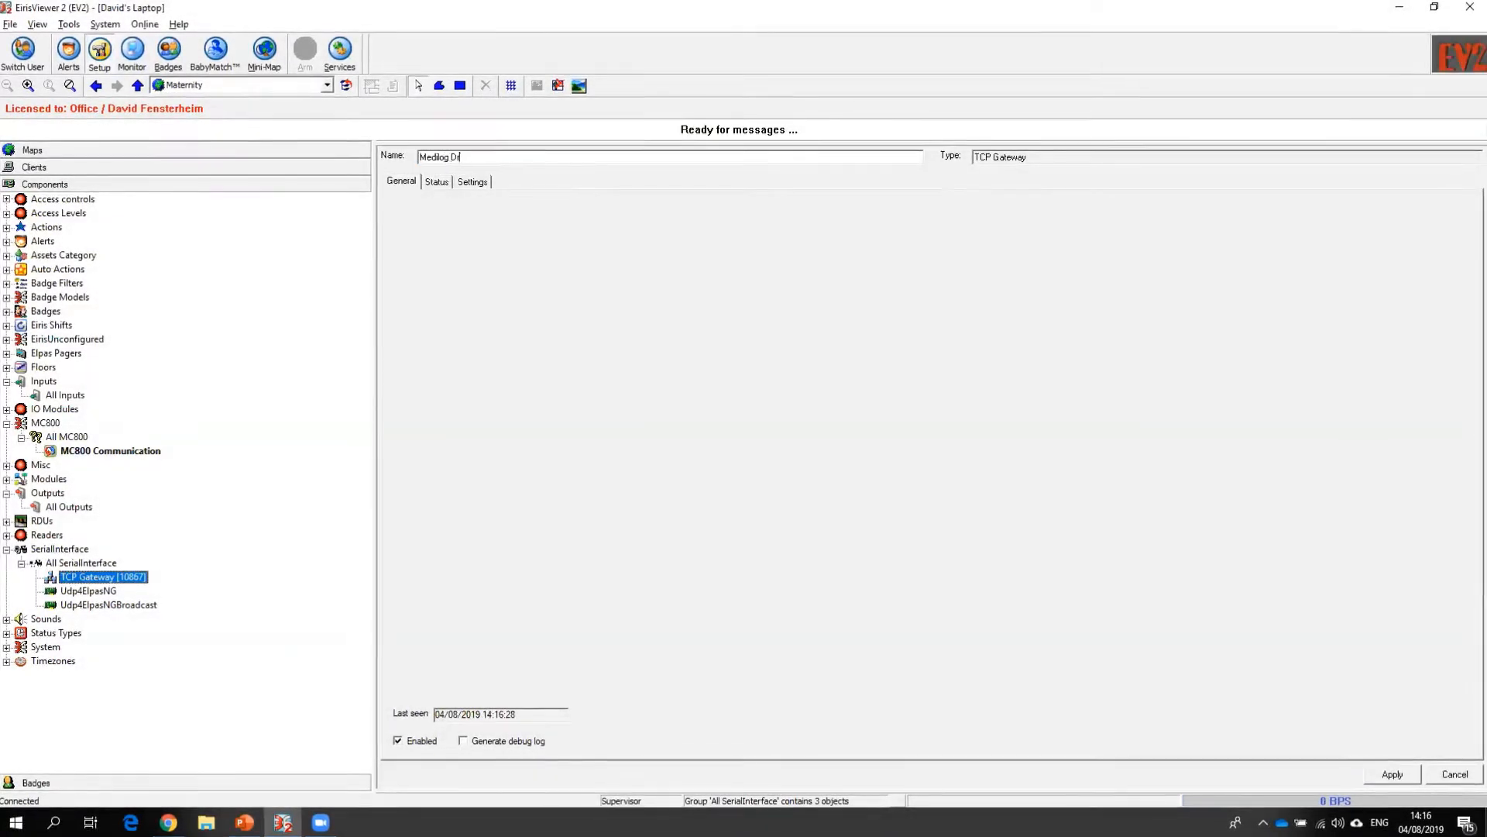
type("iver")
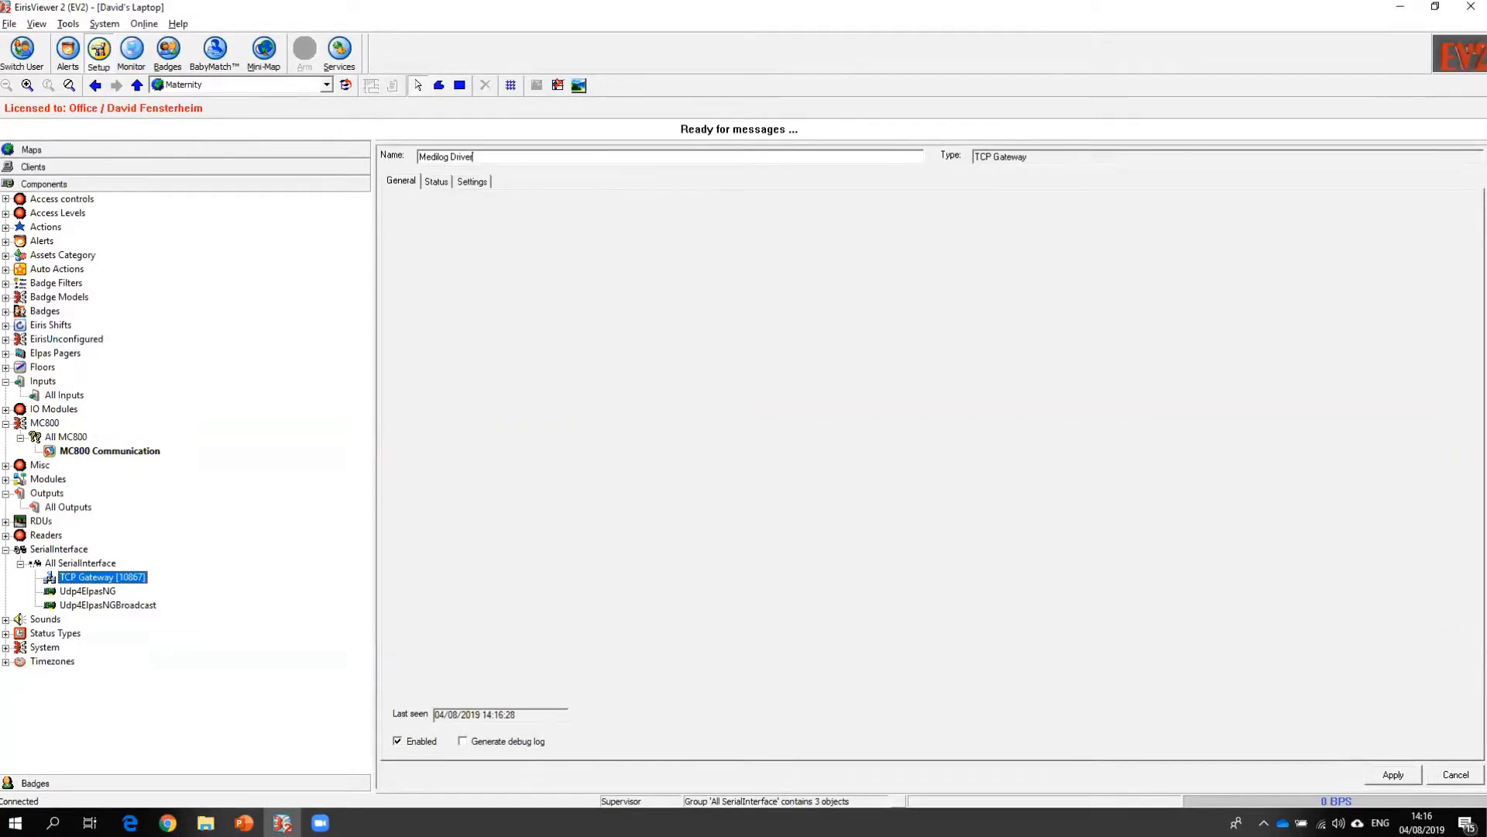
type(" XML")
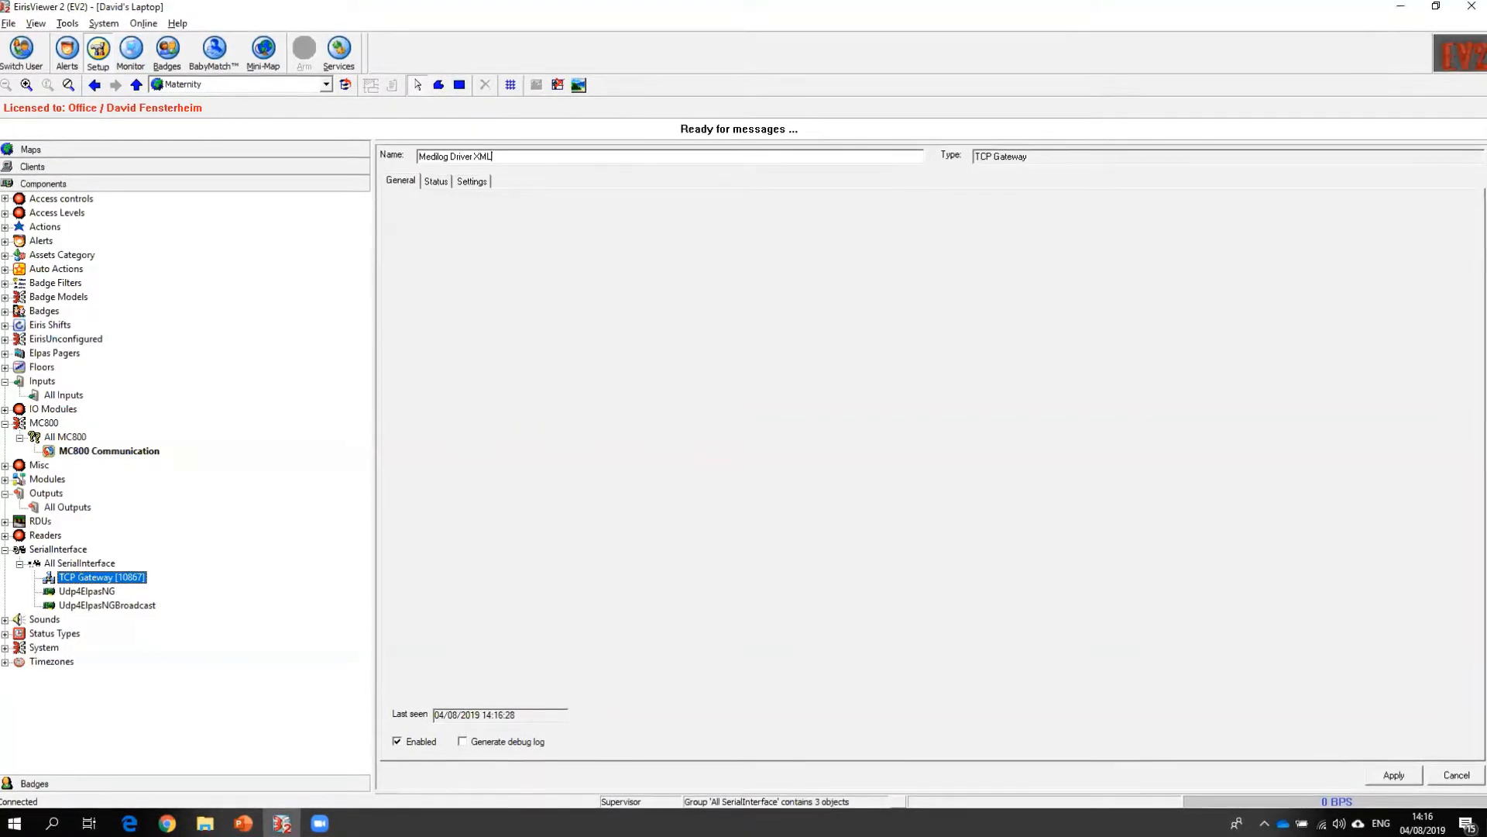
type(" server")
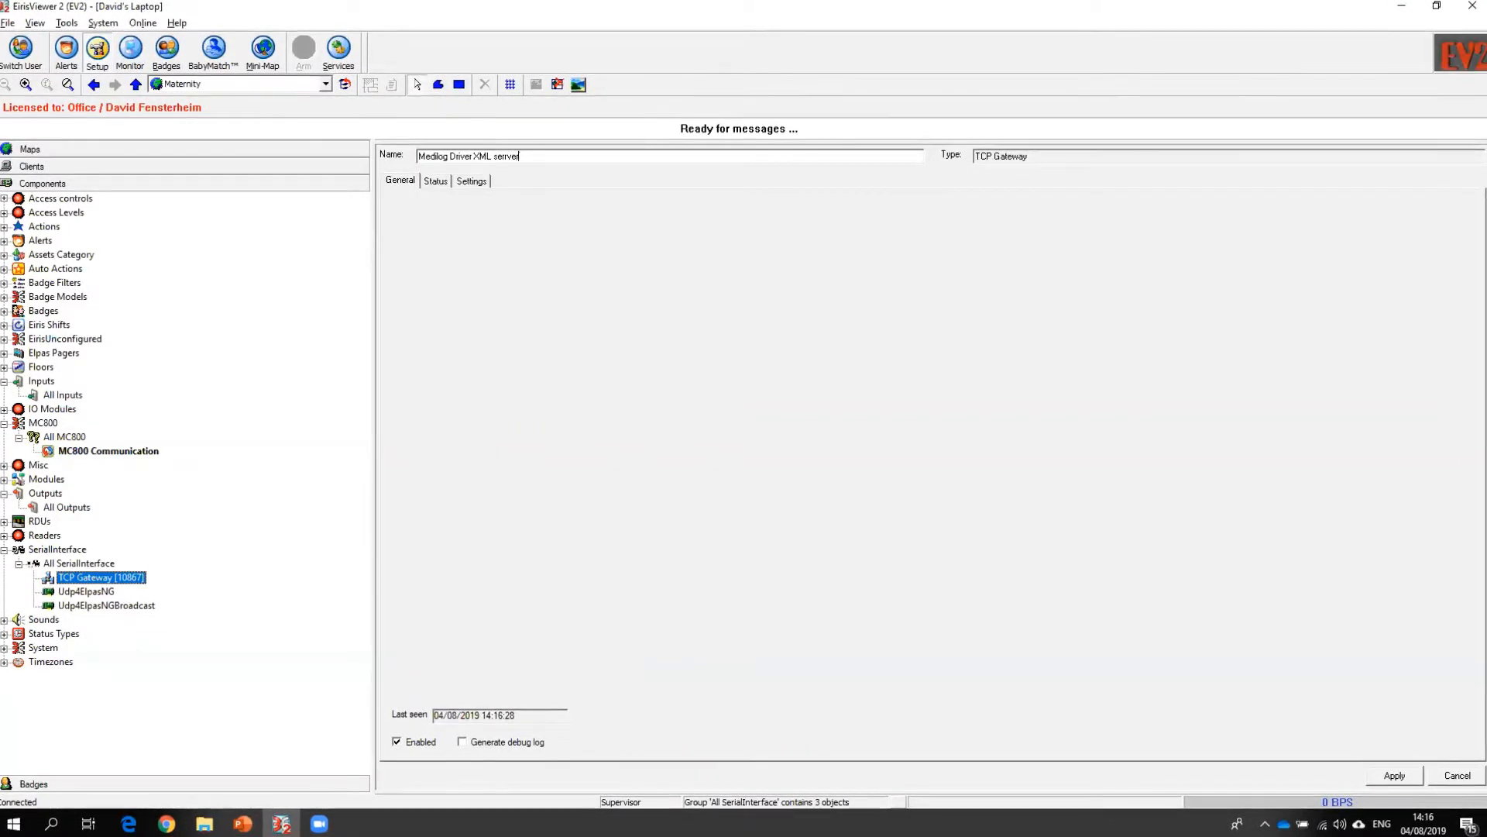
type("er")
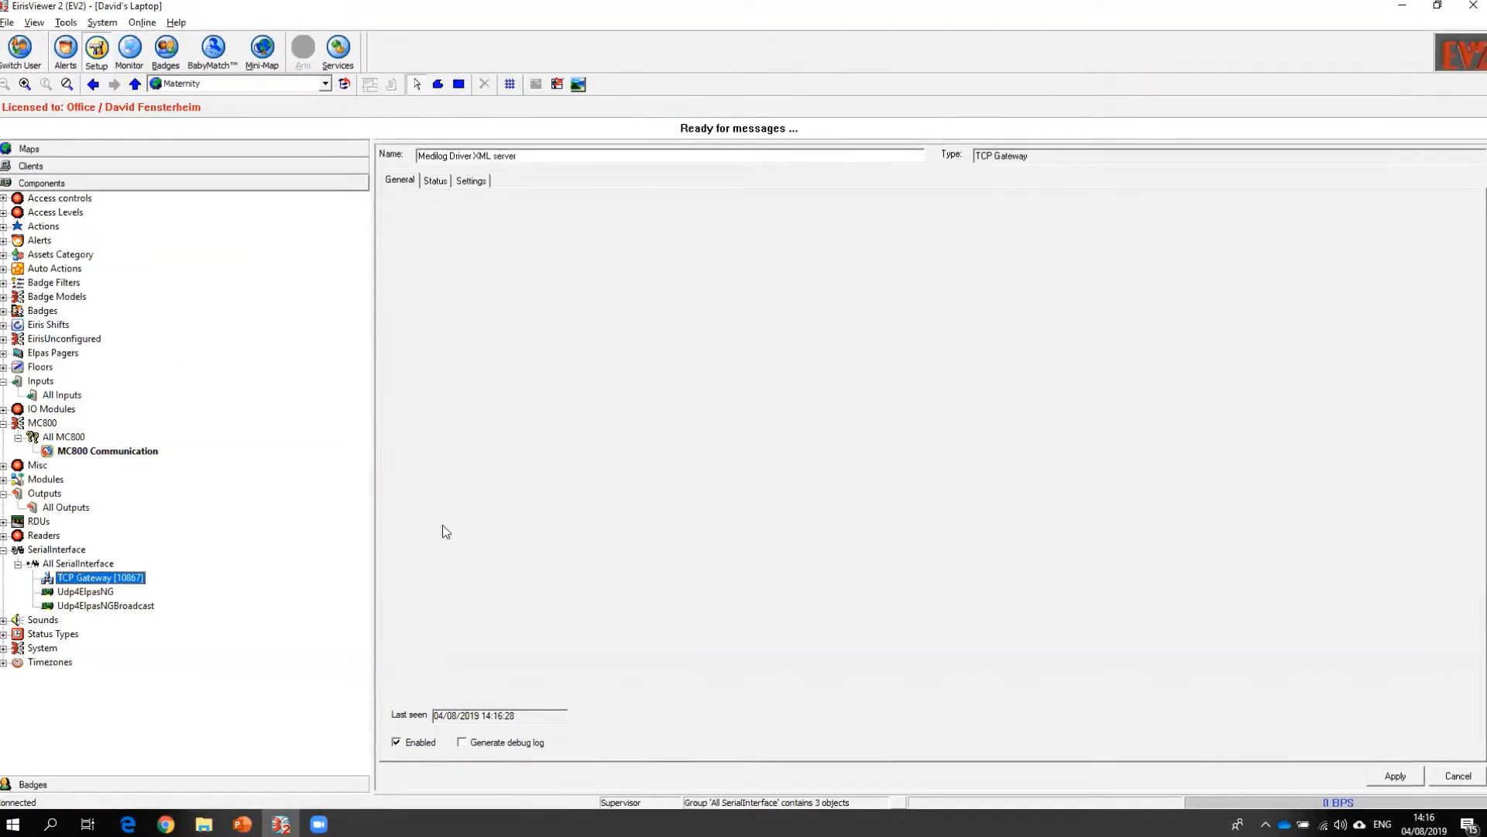
key("Return")
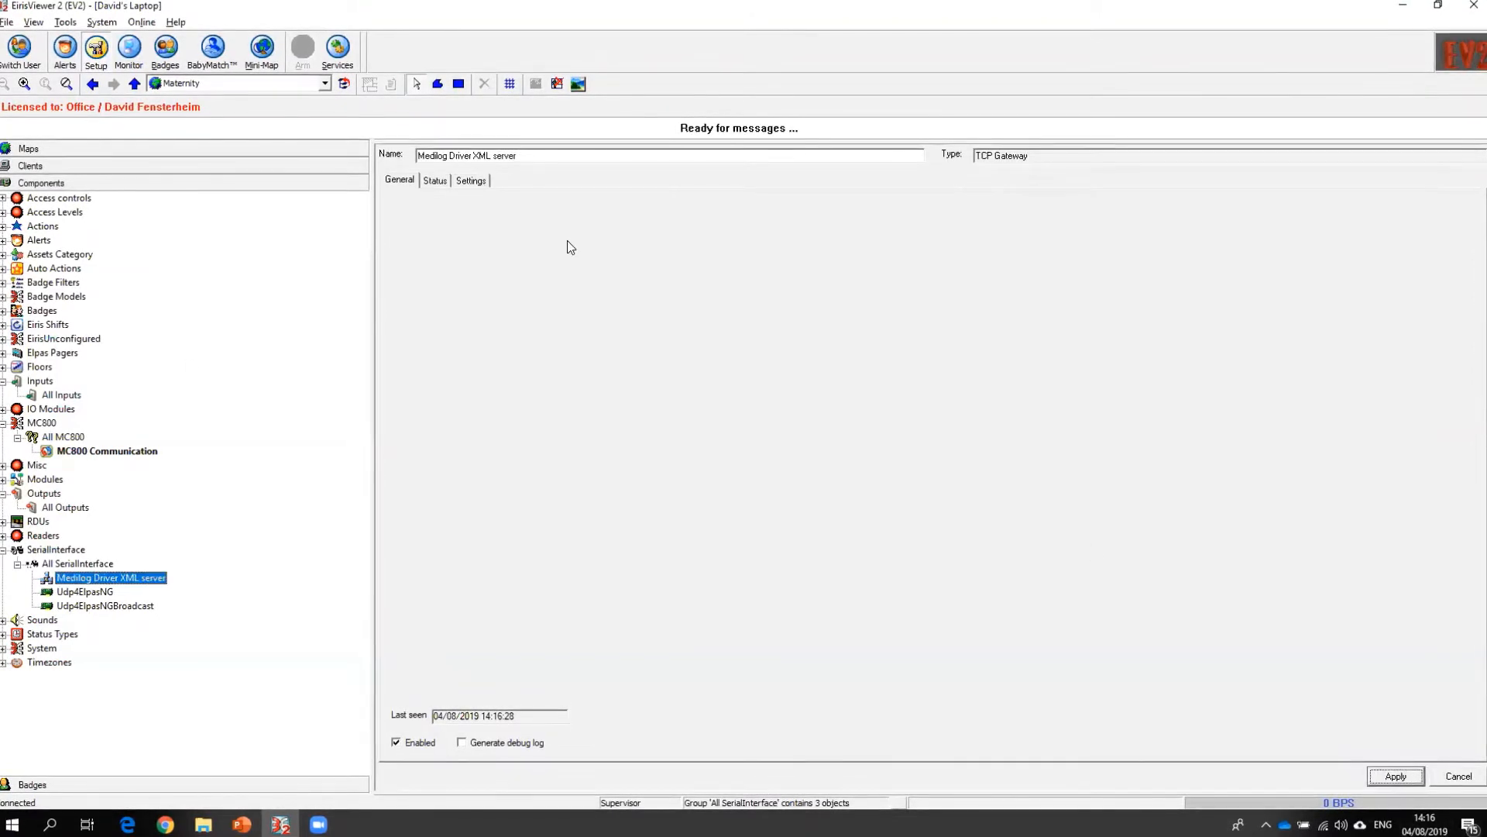
Step: Set the Medilog Driver XML server's IP address to 192.168.1.222 and its port to 5555, and apply the settings
left_click(469, 181)
type("1")
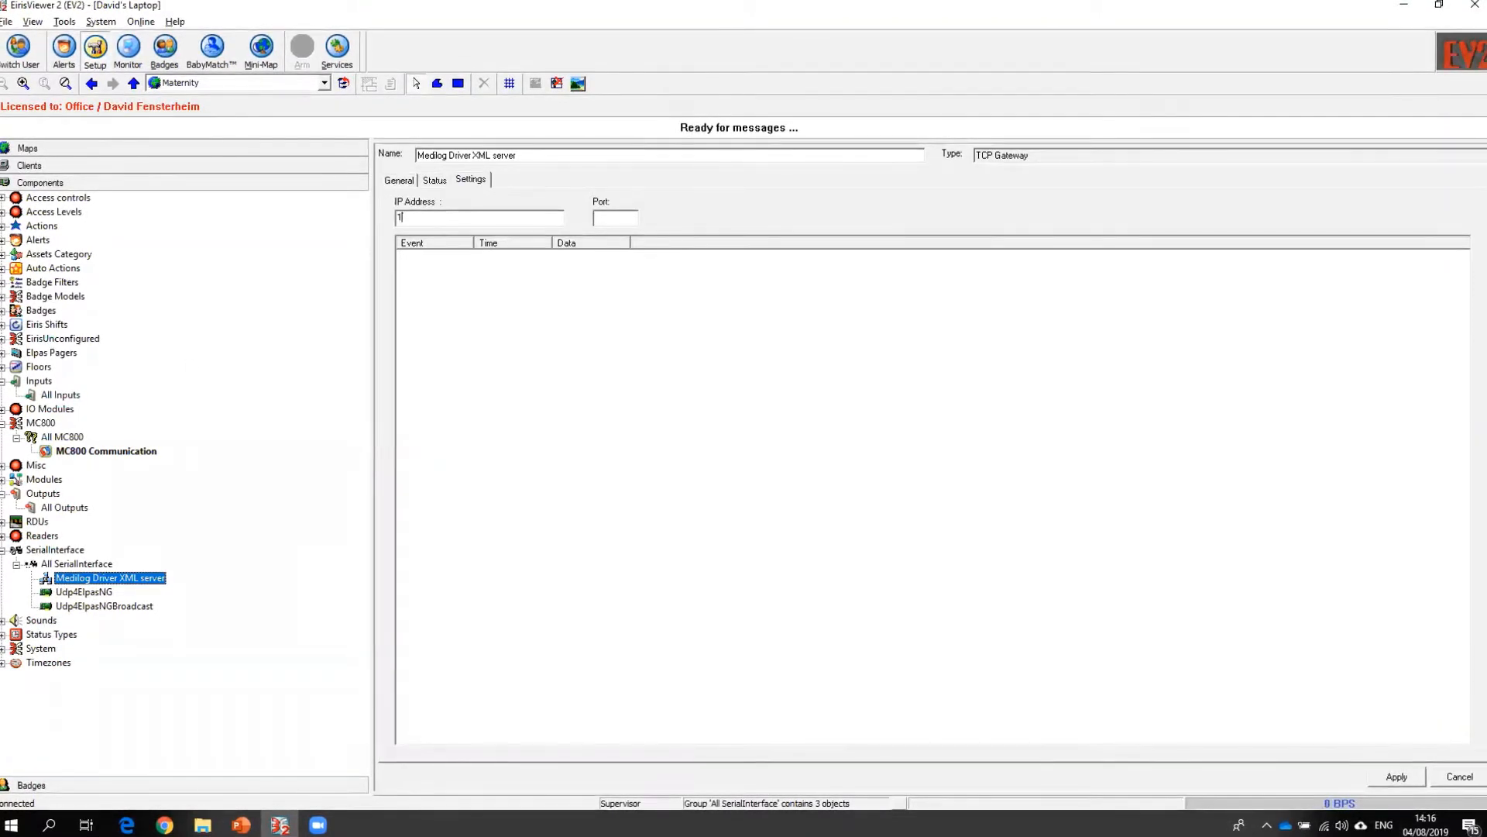
type("92.1")
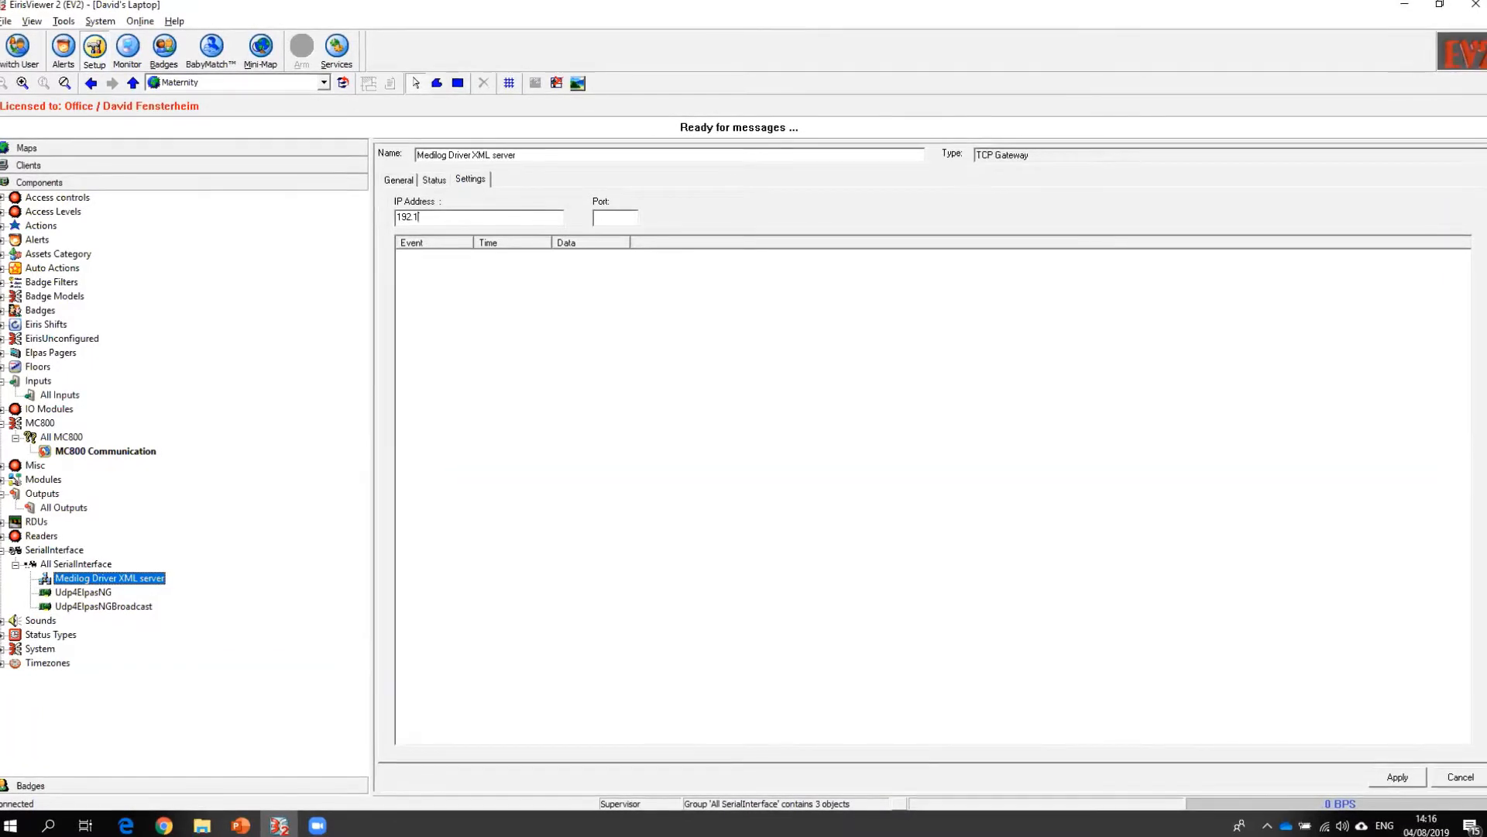
type("68.1.")
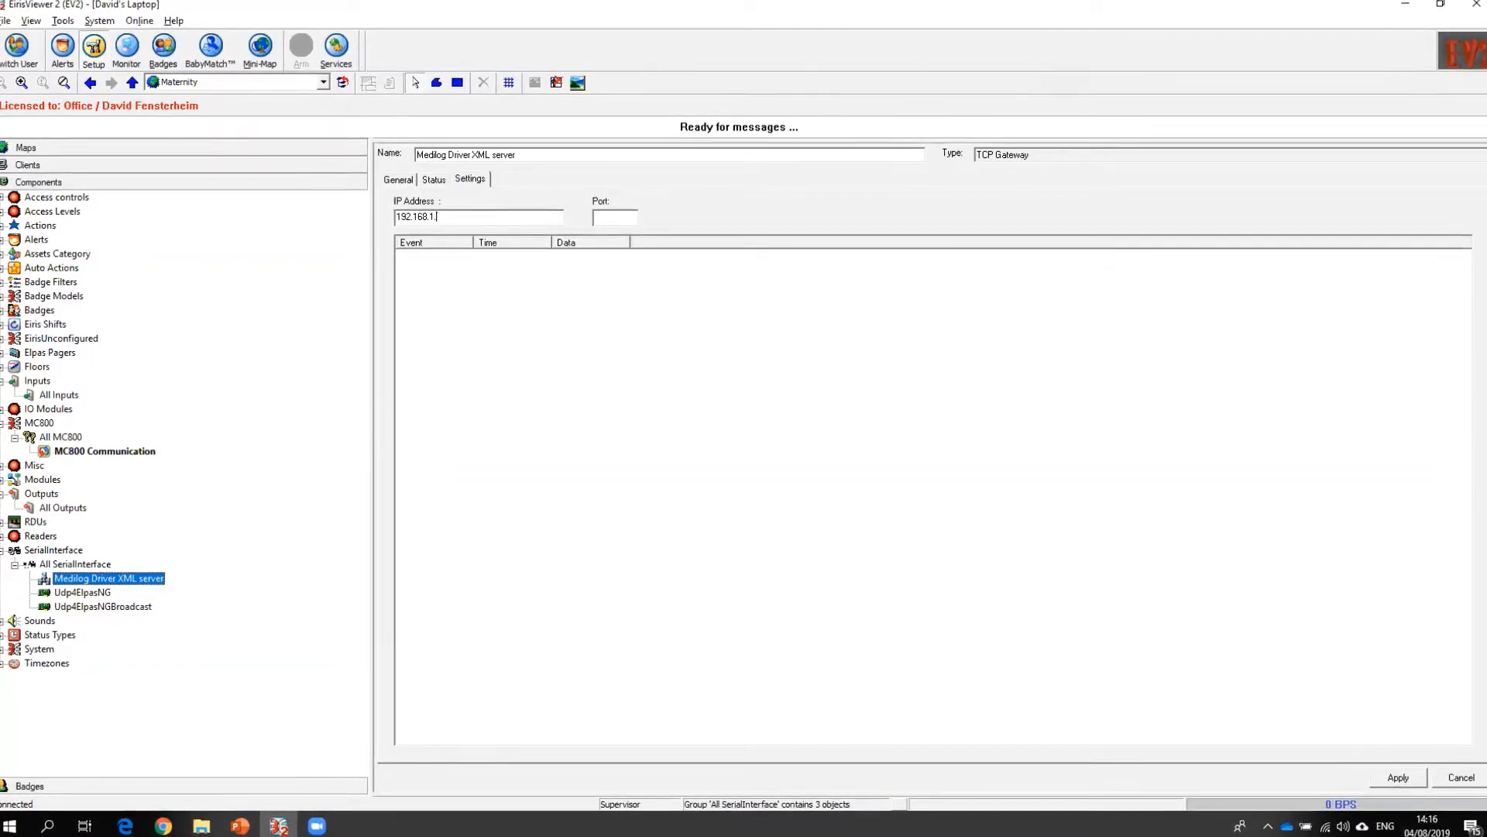
type("222")
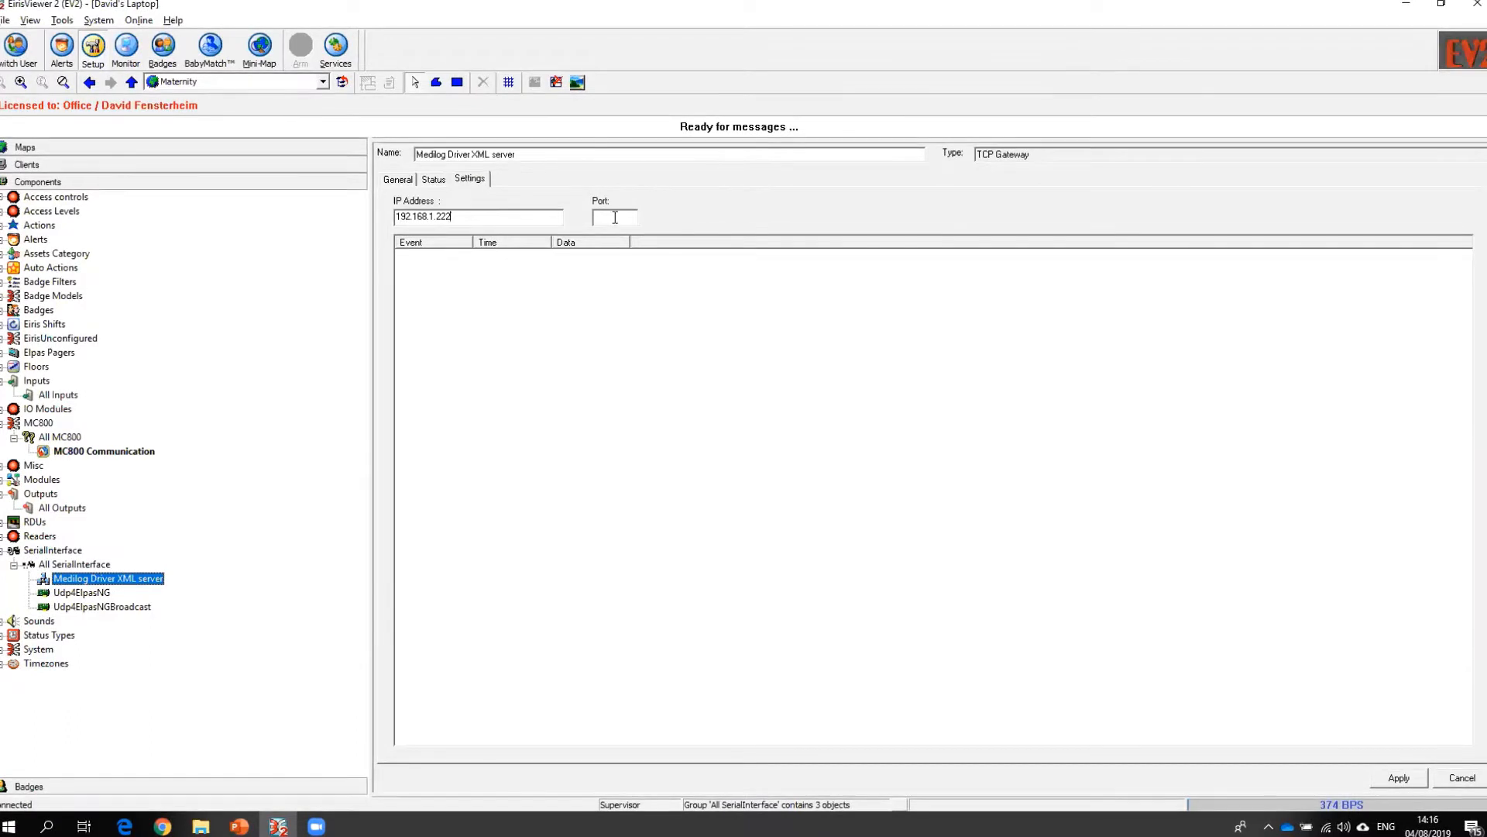
left_click(617, 218)
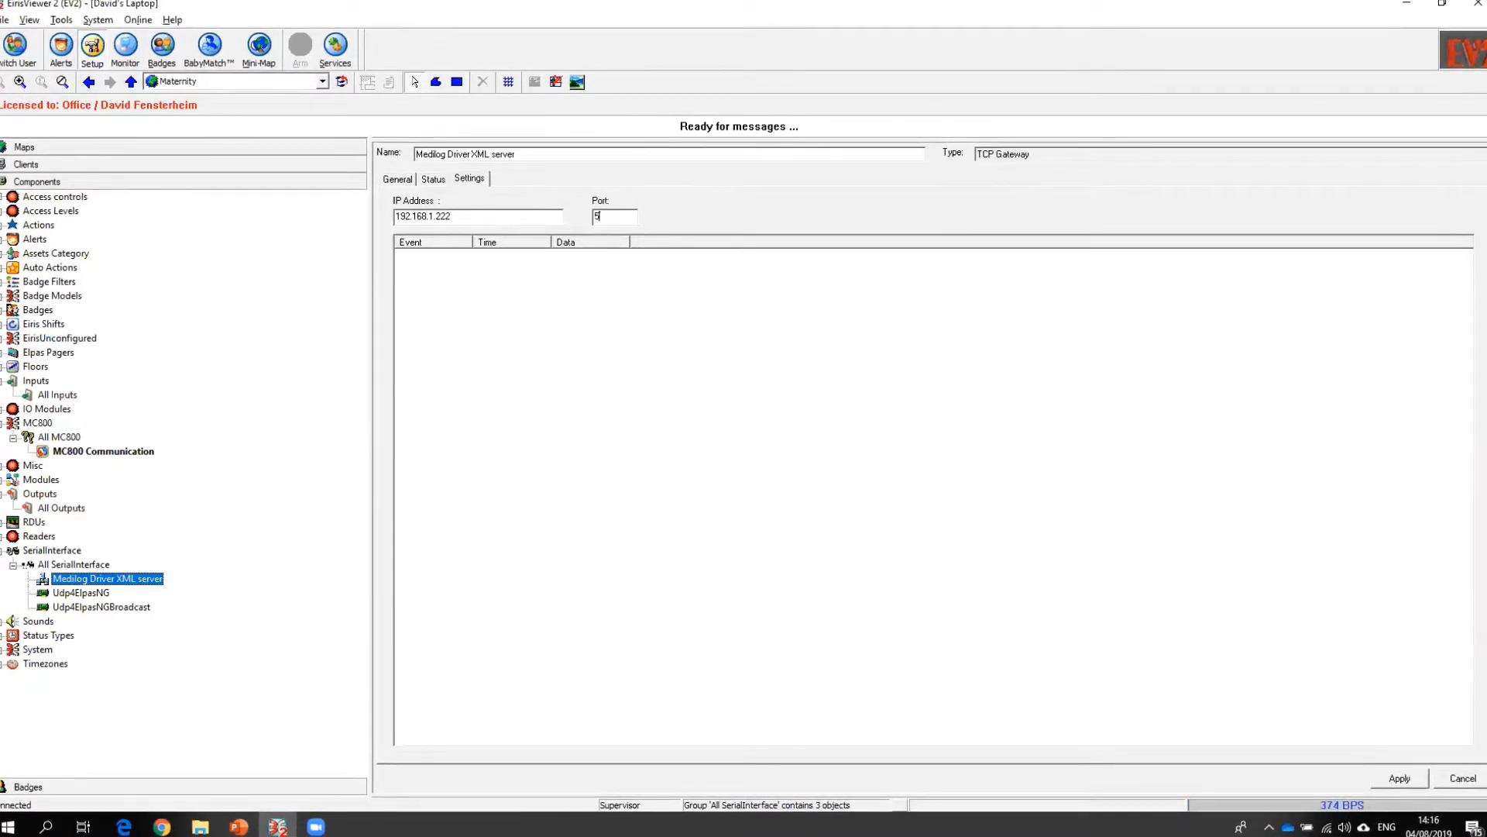
type("5555")
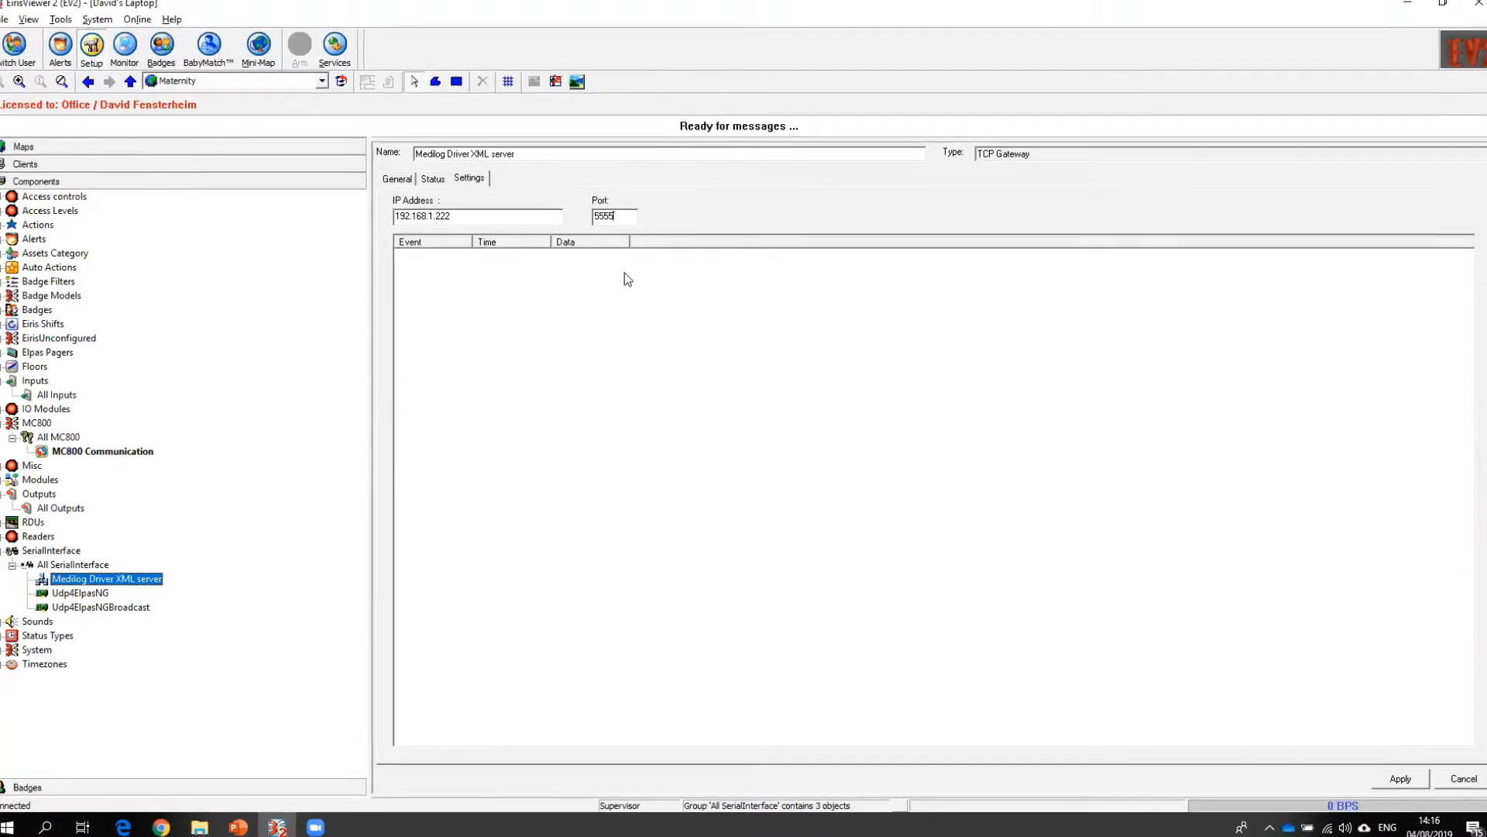
left_click(1401, 778)
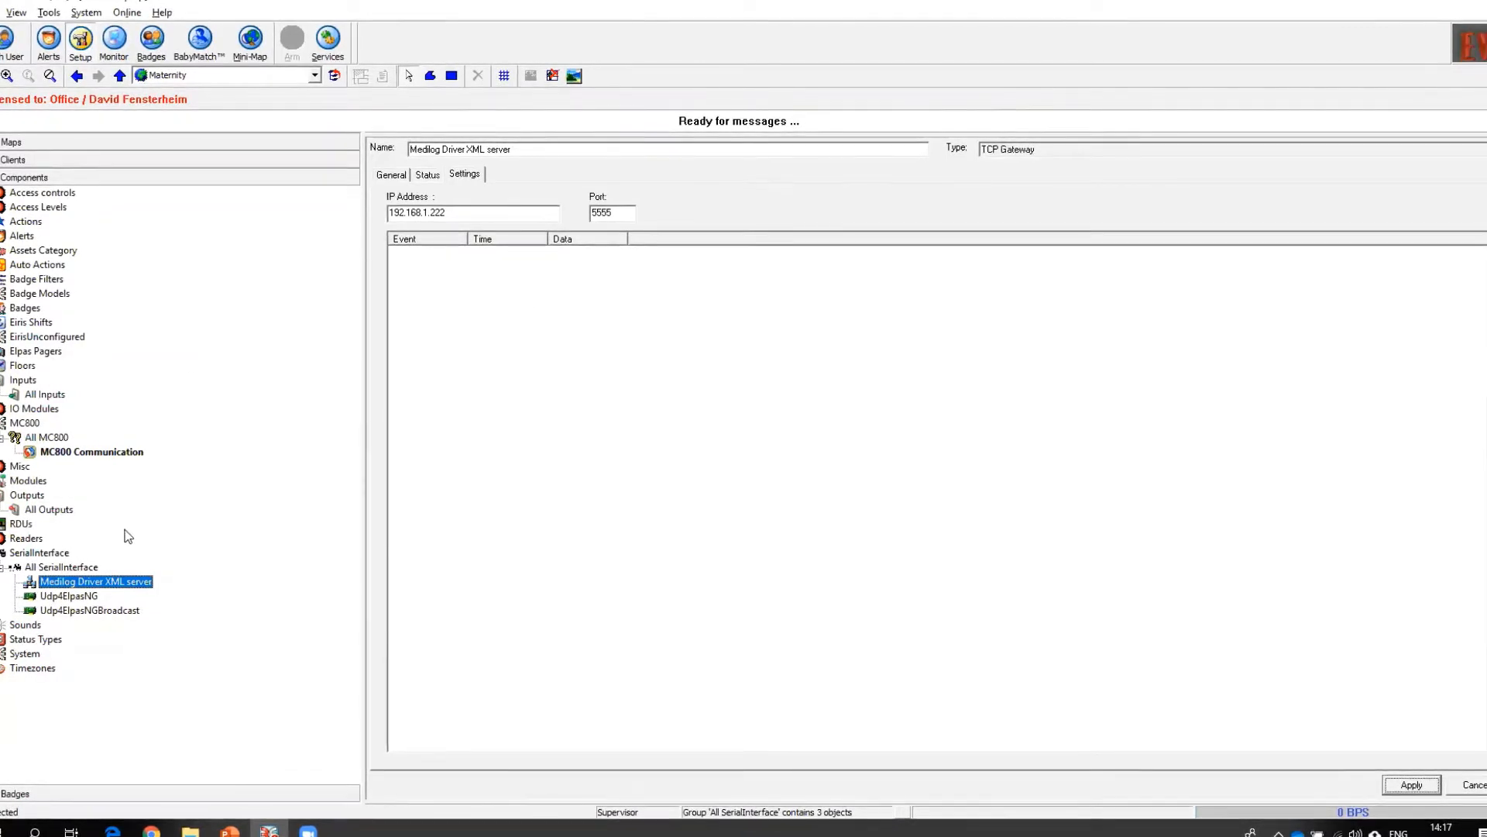
double_click(480, 213)
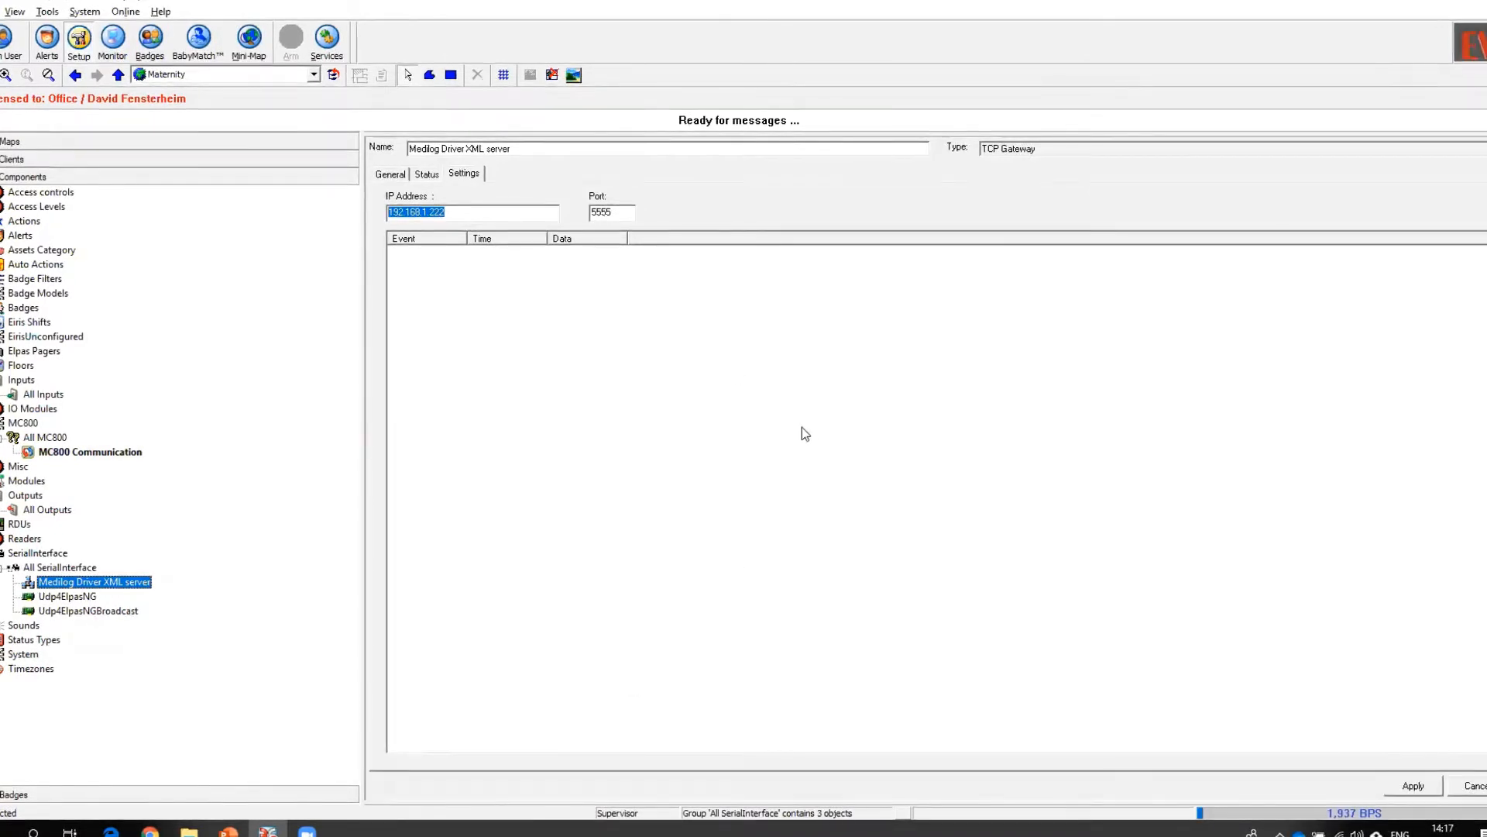
Step: Assign Medilog Driver XML server as the TCP interface of the MC800 Communication object and apply the change
left_click(90, 452)
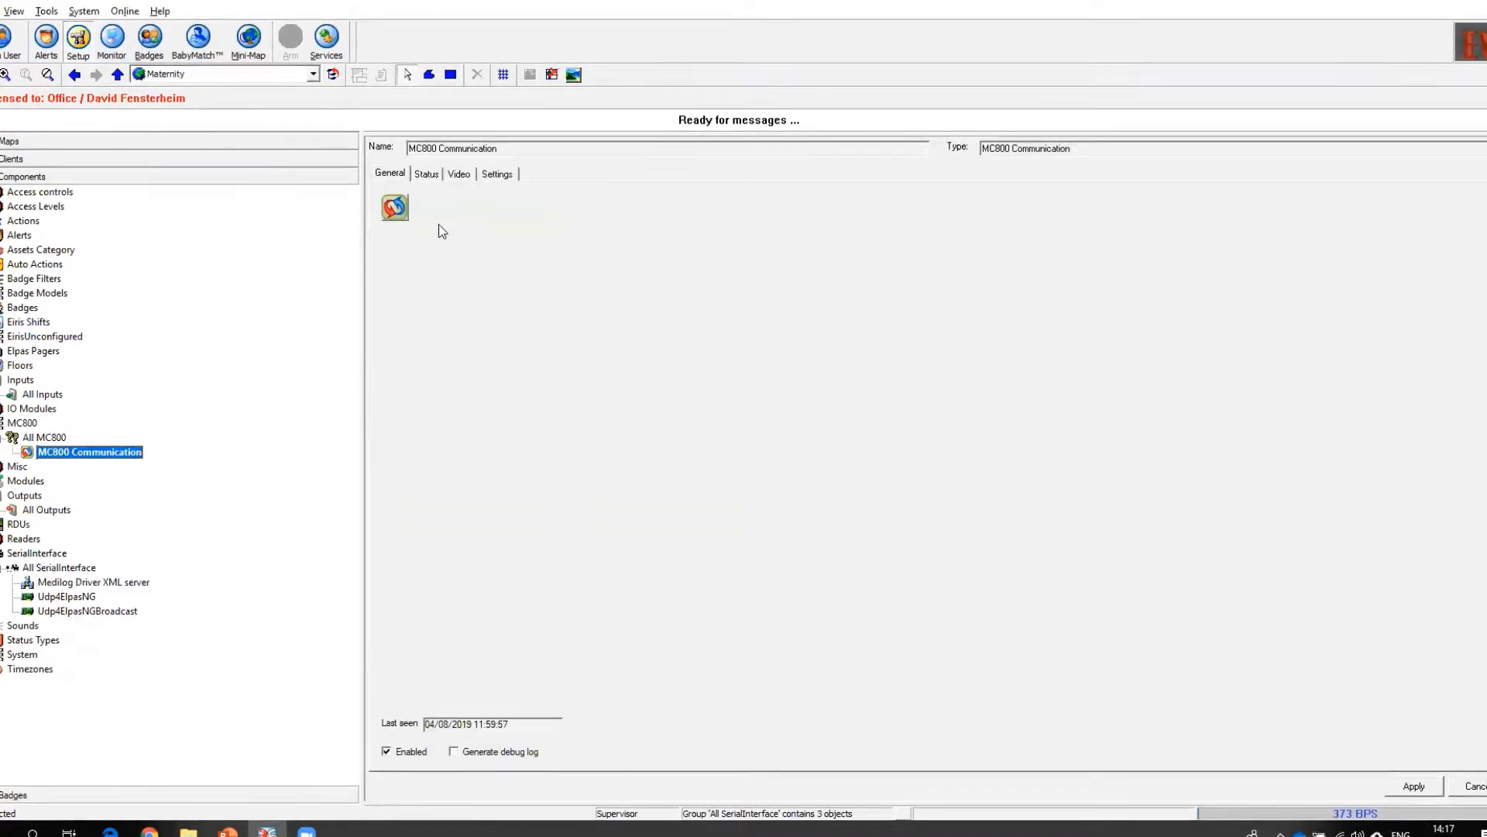
left_click(494, 173)
left_click(639, 226)
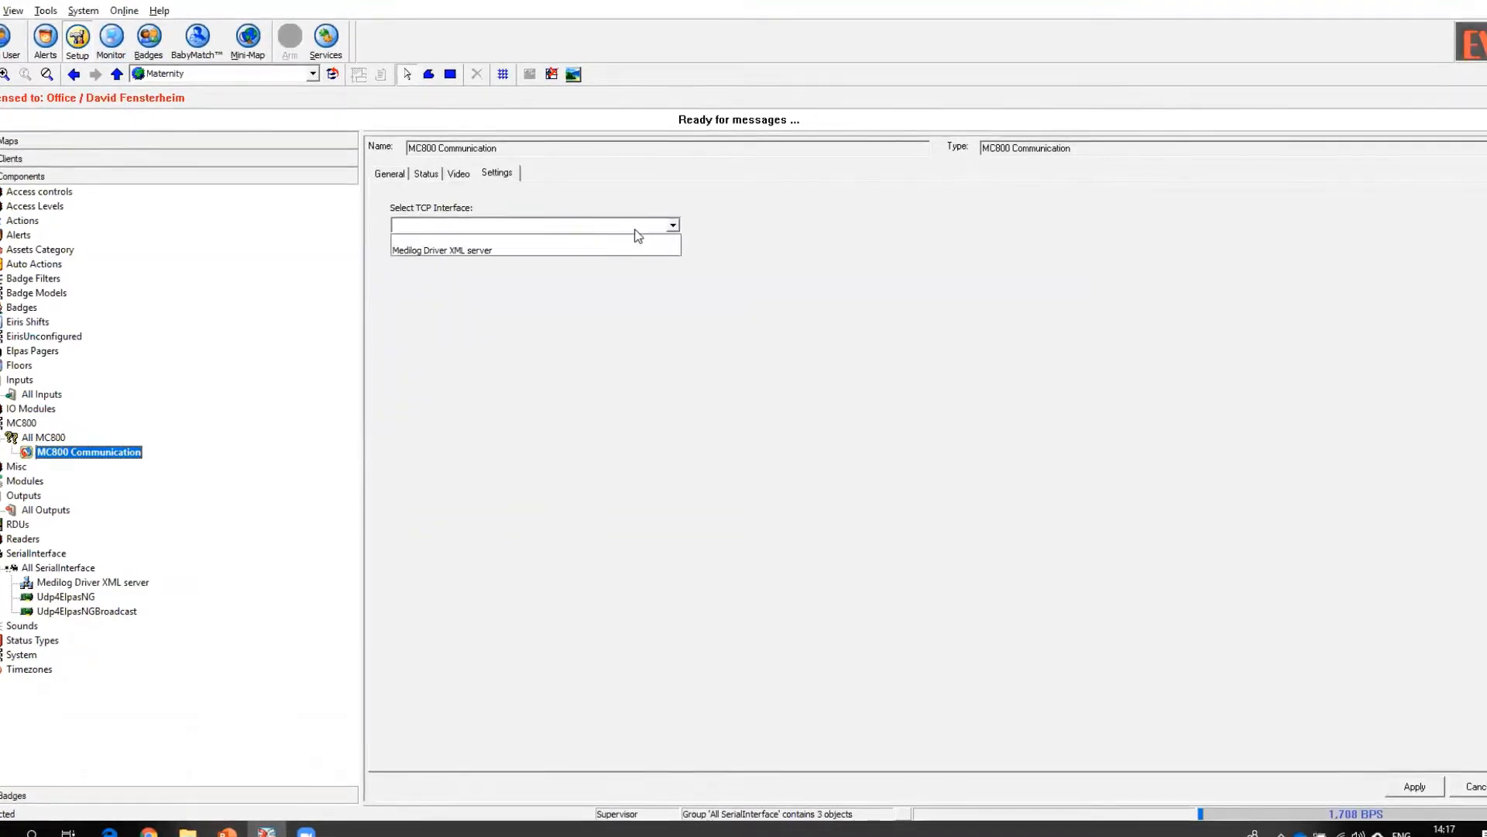
left_click(593, 249)
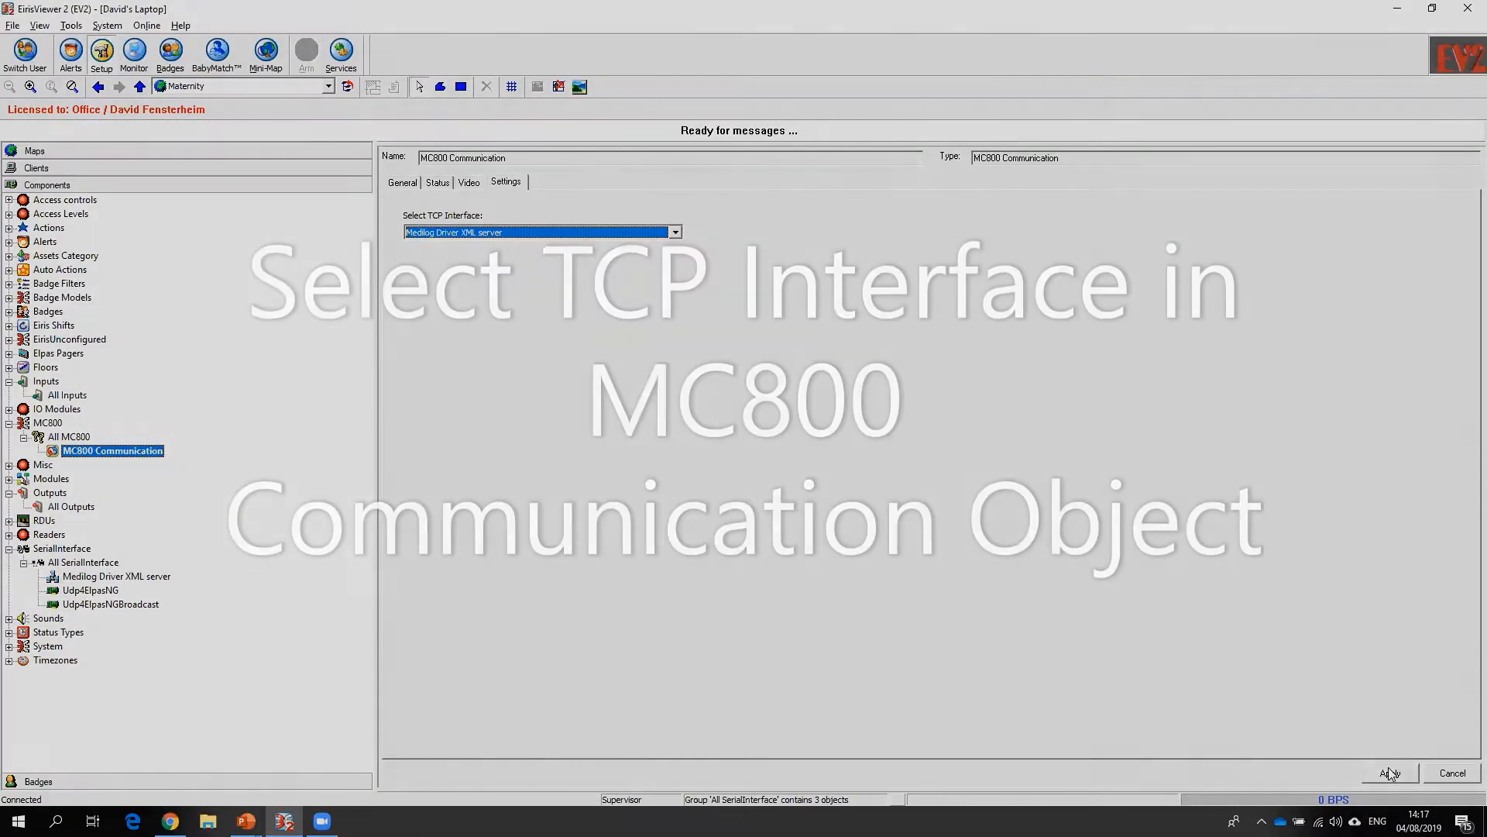
left_click(1416, 787)
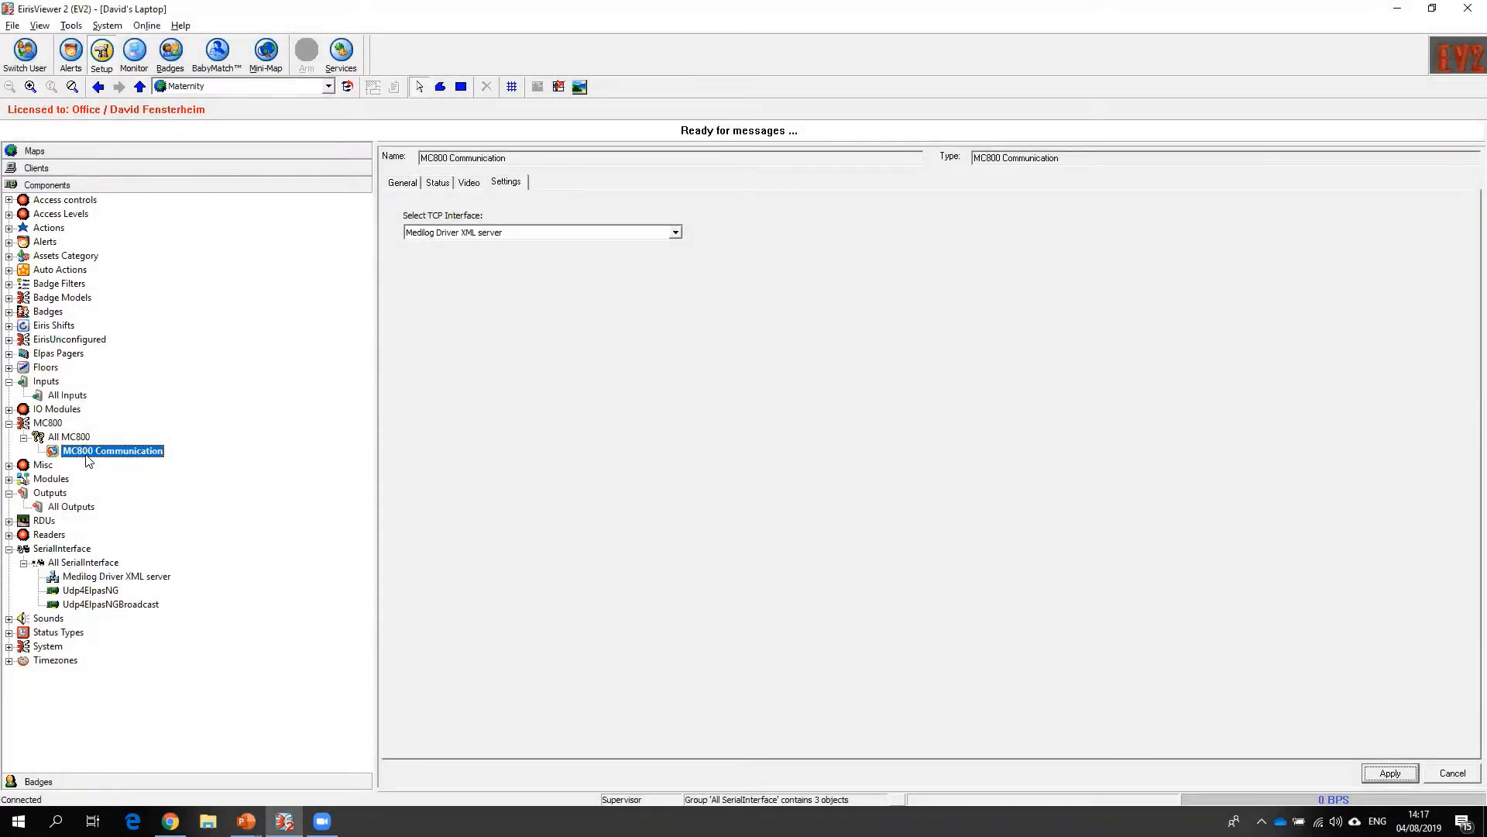
Step: Add an MC800-Device to the MC800 components and try to save it under the name Room 101
right_click(91, 460)
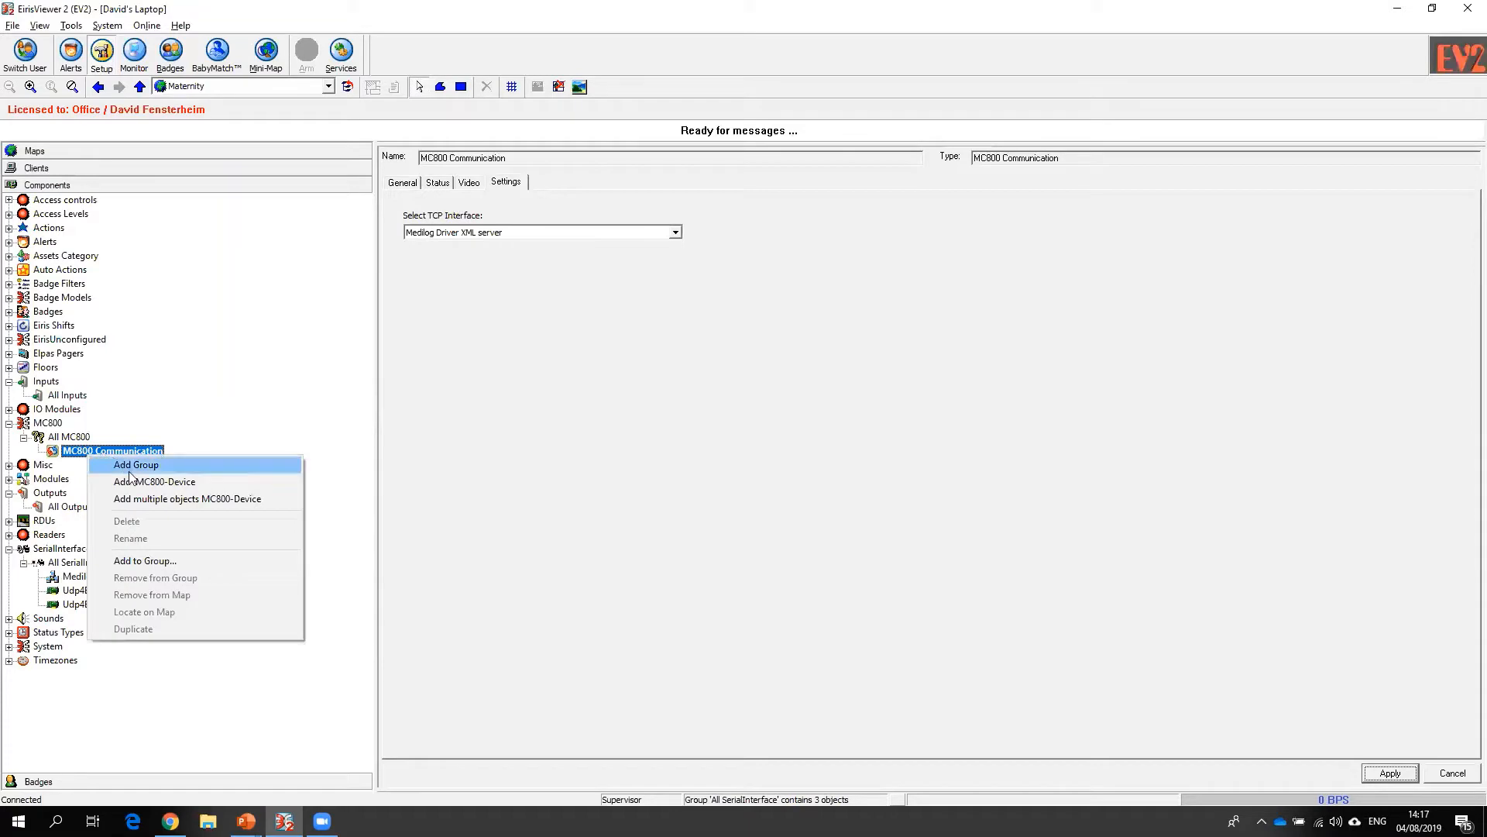
left_click(172, 480)
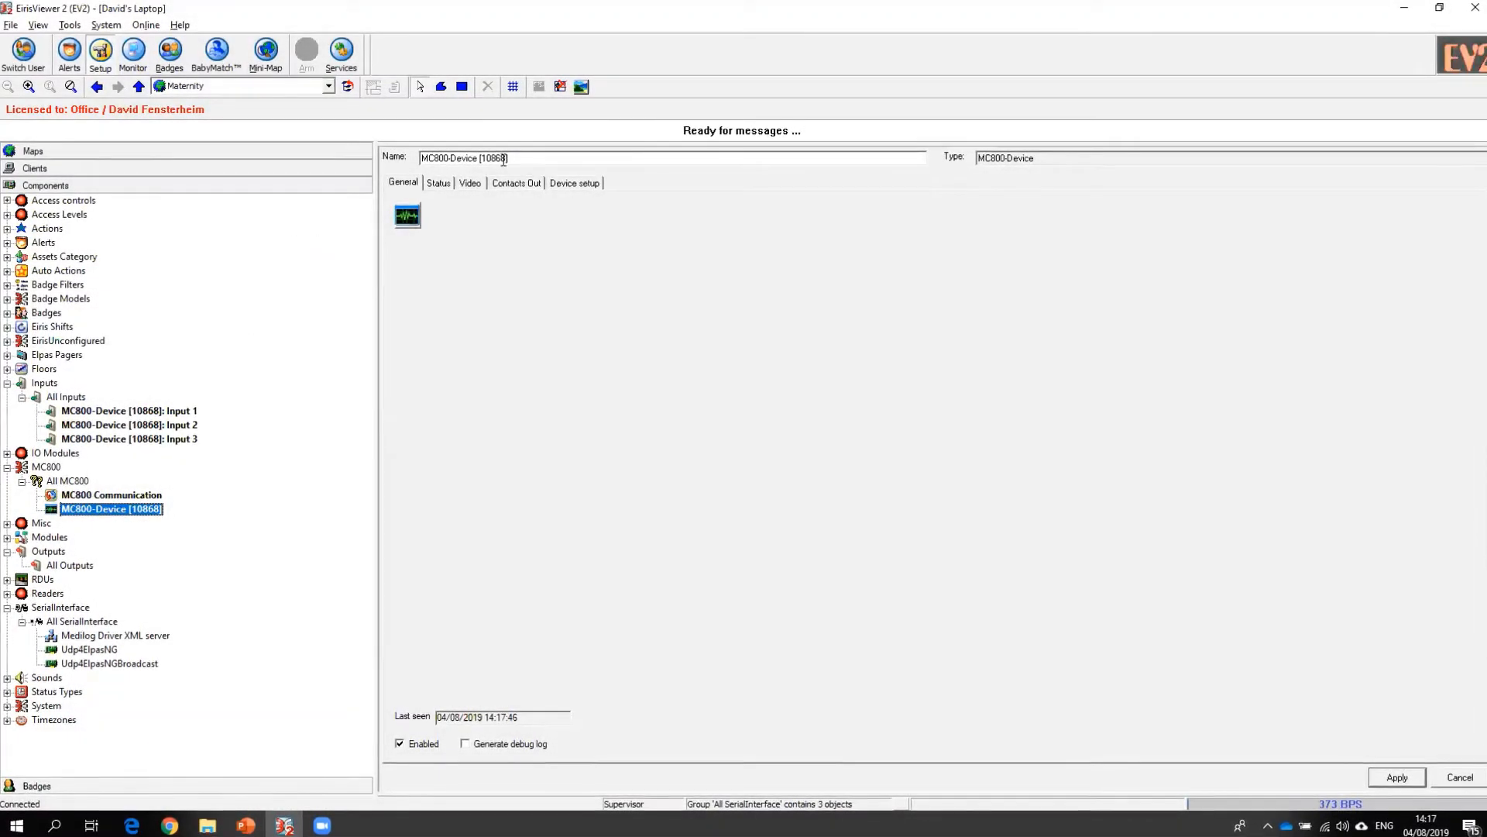
left_click_drag(519, 158, 329, 148)
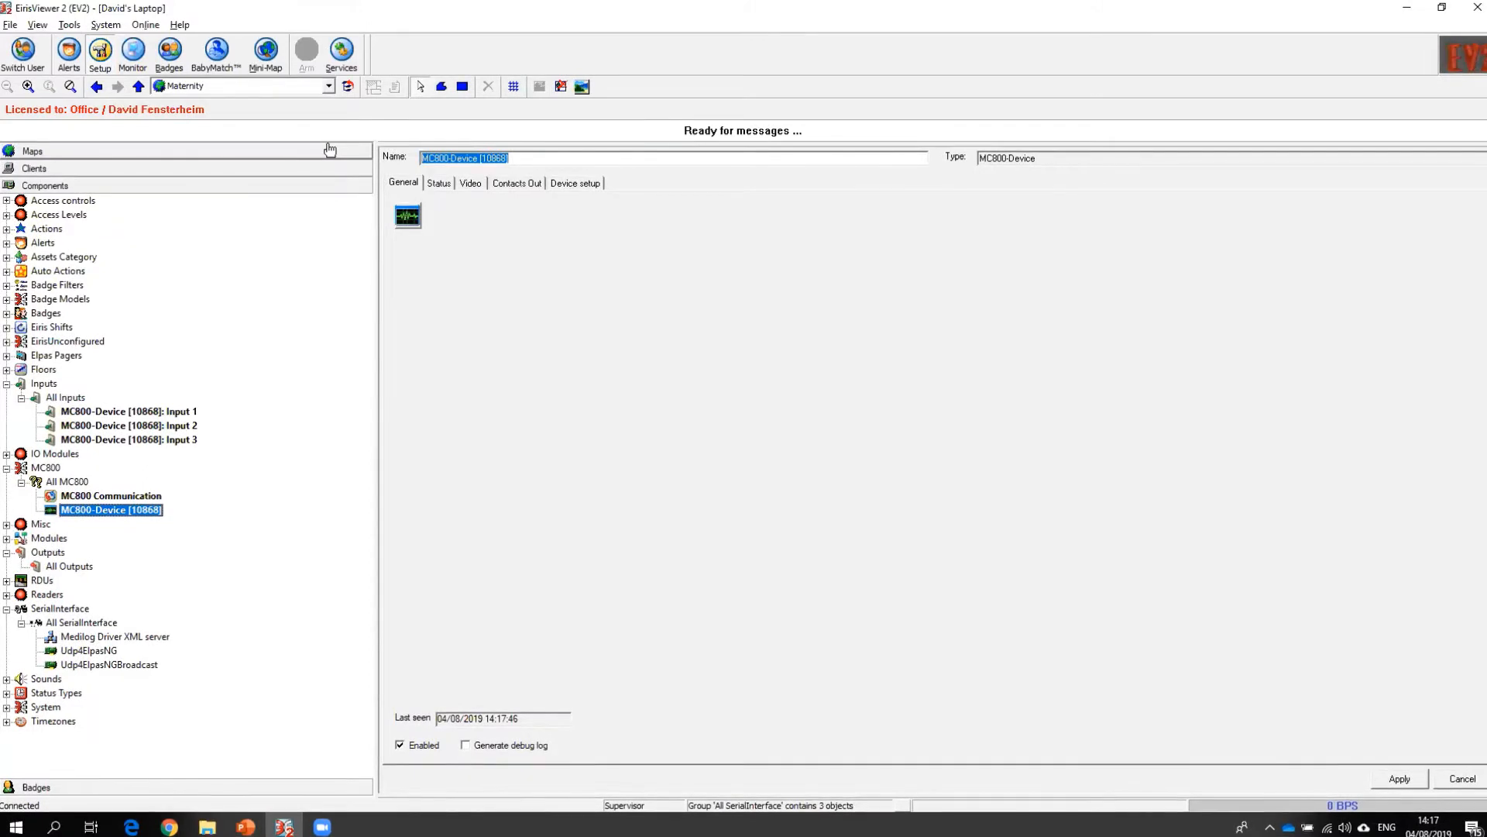
type("Room")
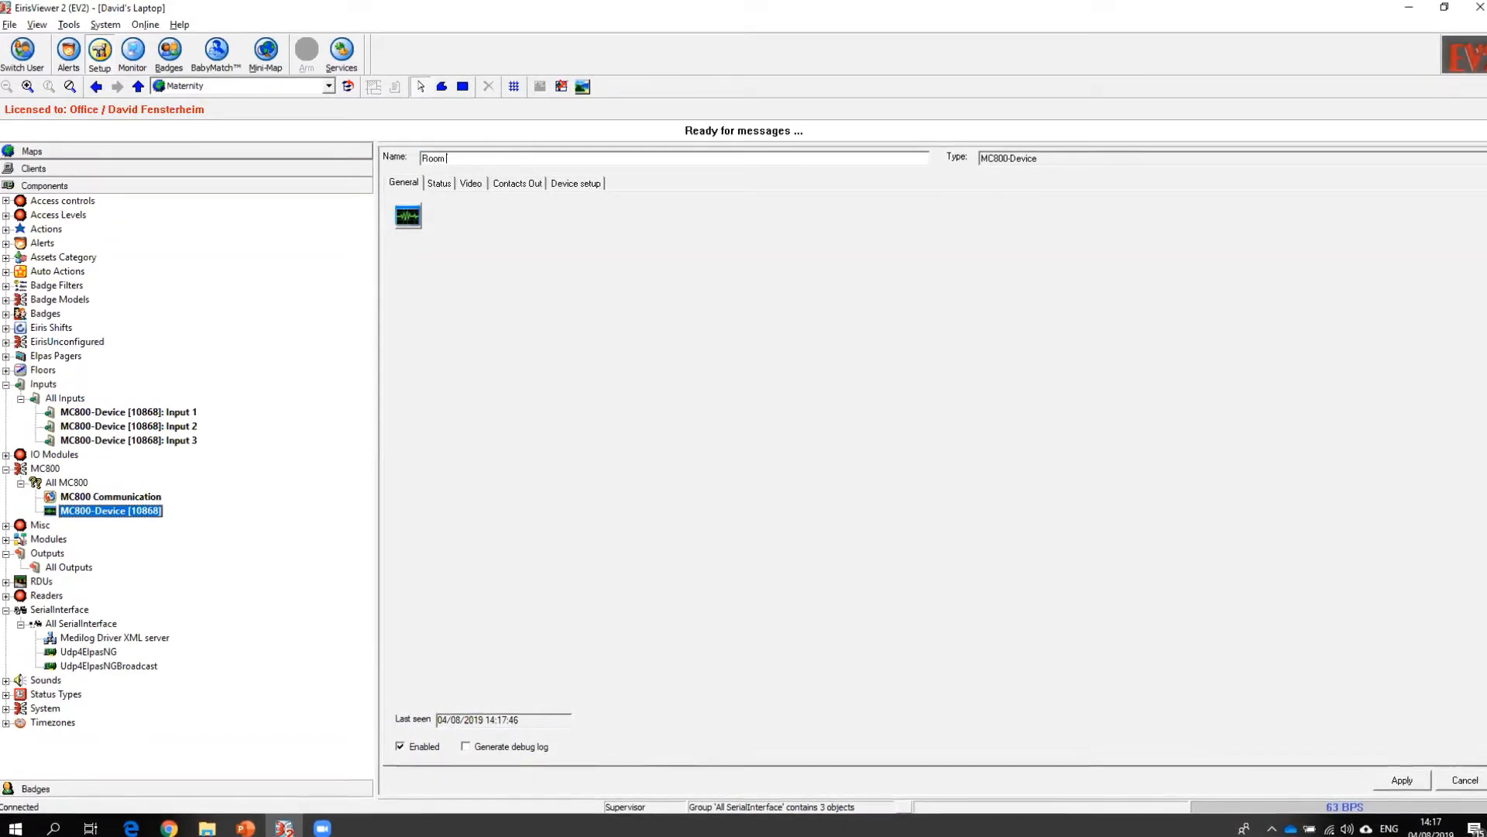
type(" 101")
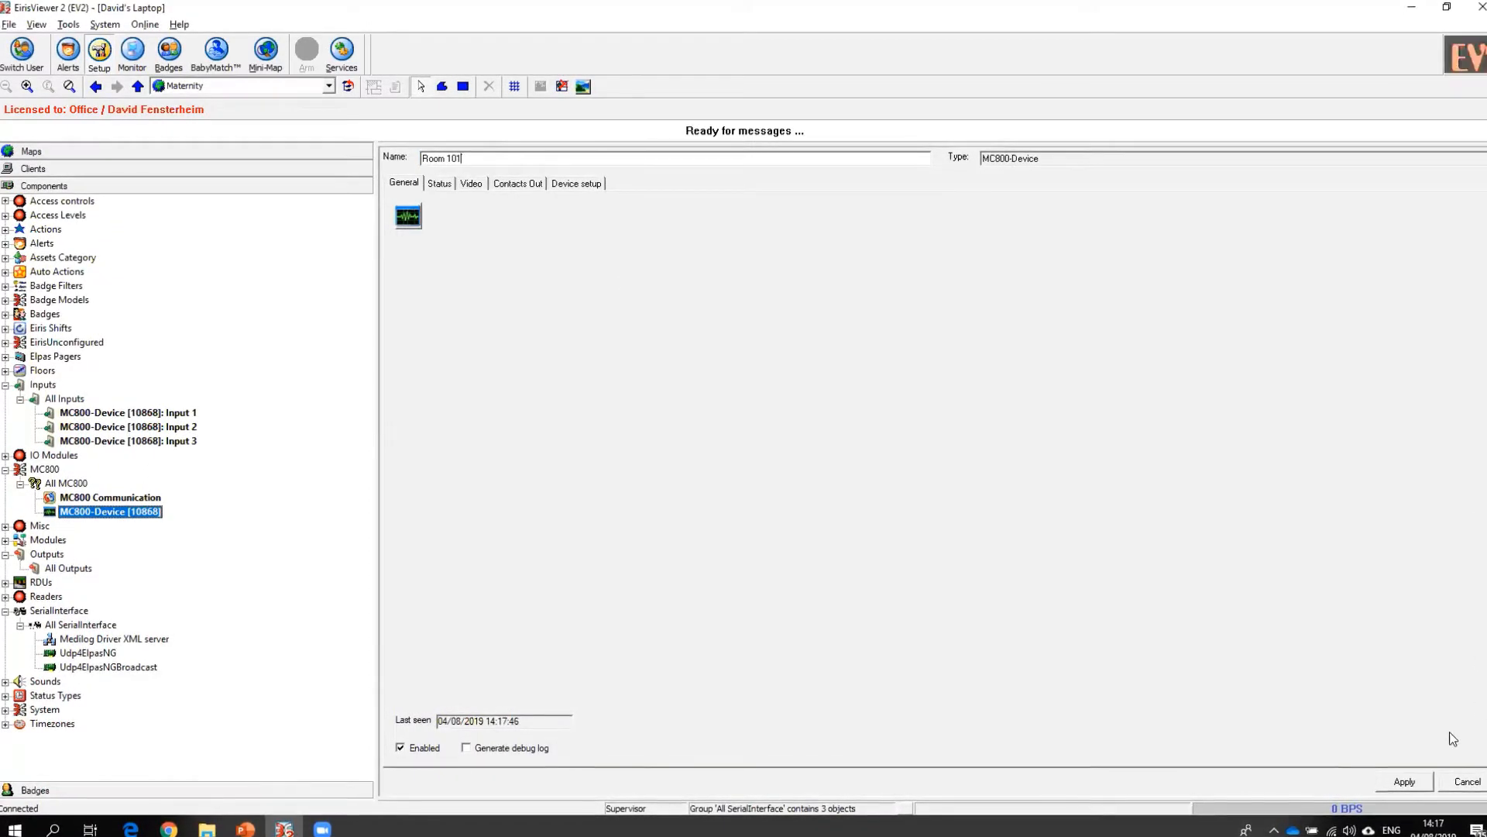
left_click(1405, 781)
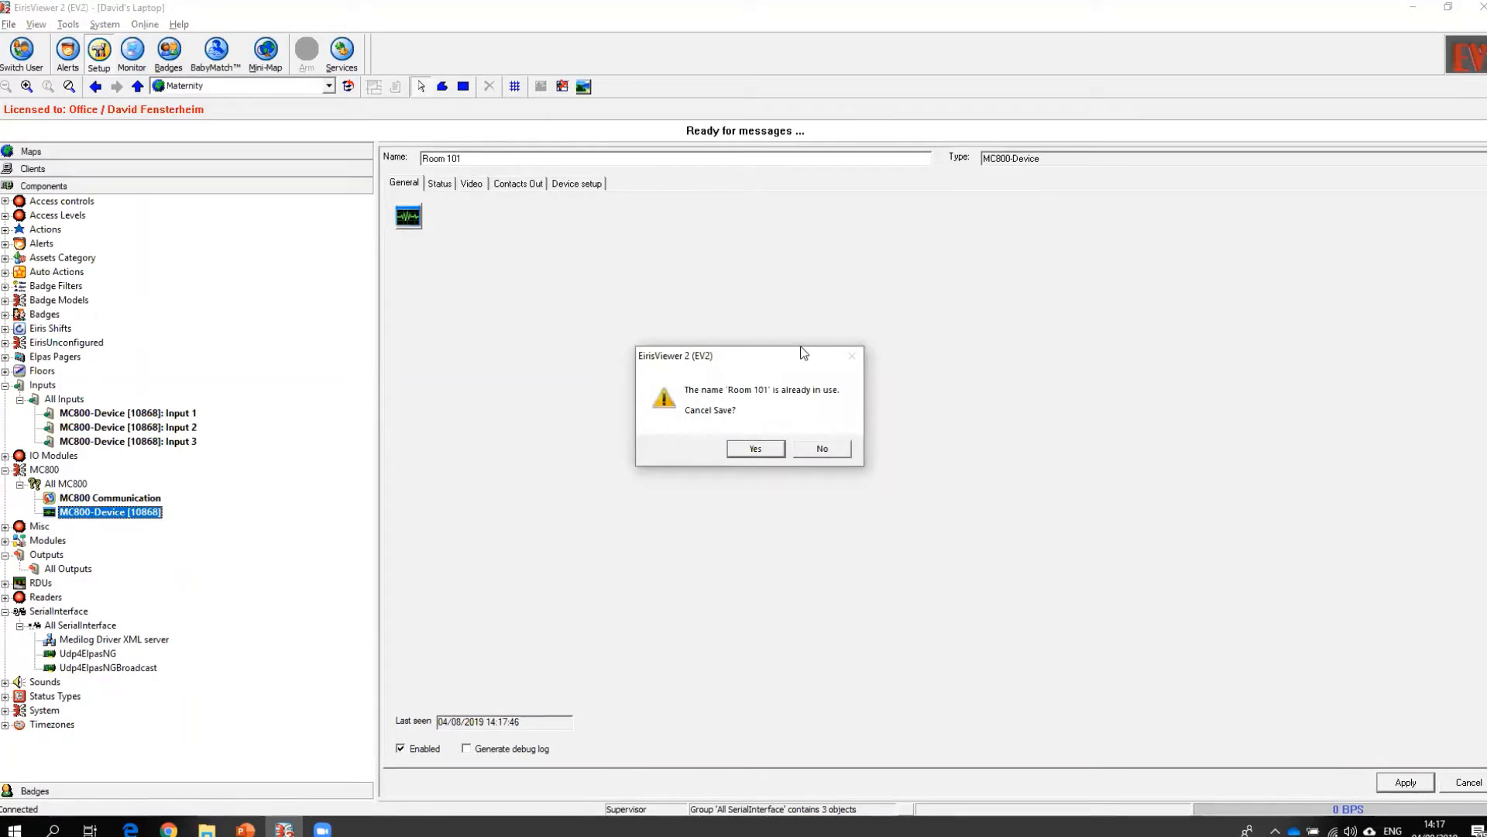
left_click(746, 452)
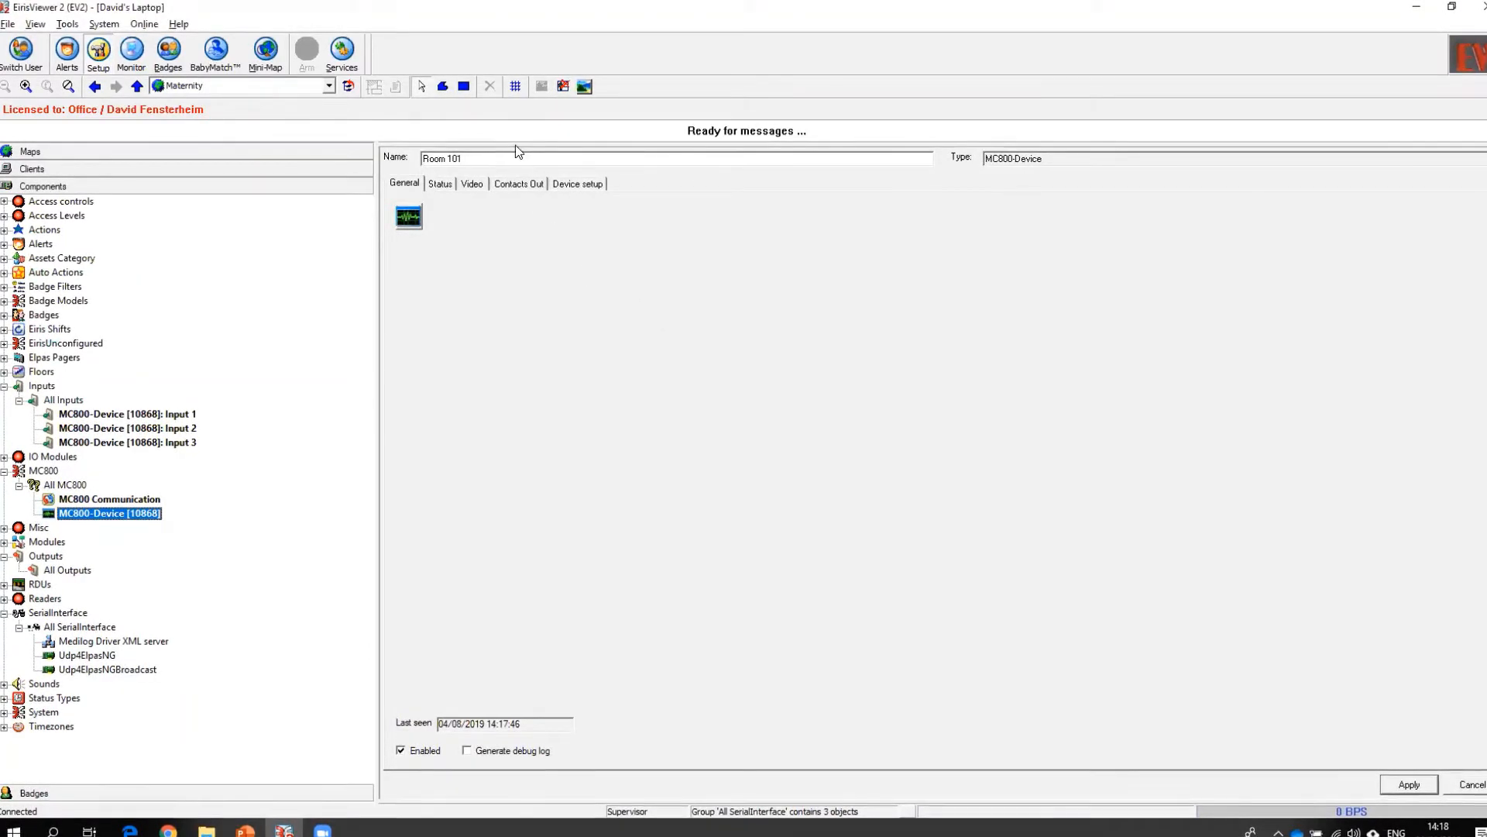
Step: Change the new MC800 device's name to Room 102 and apply it
left_click(493, 159)
key("BackSpace")
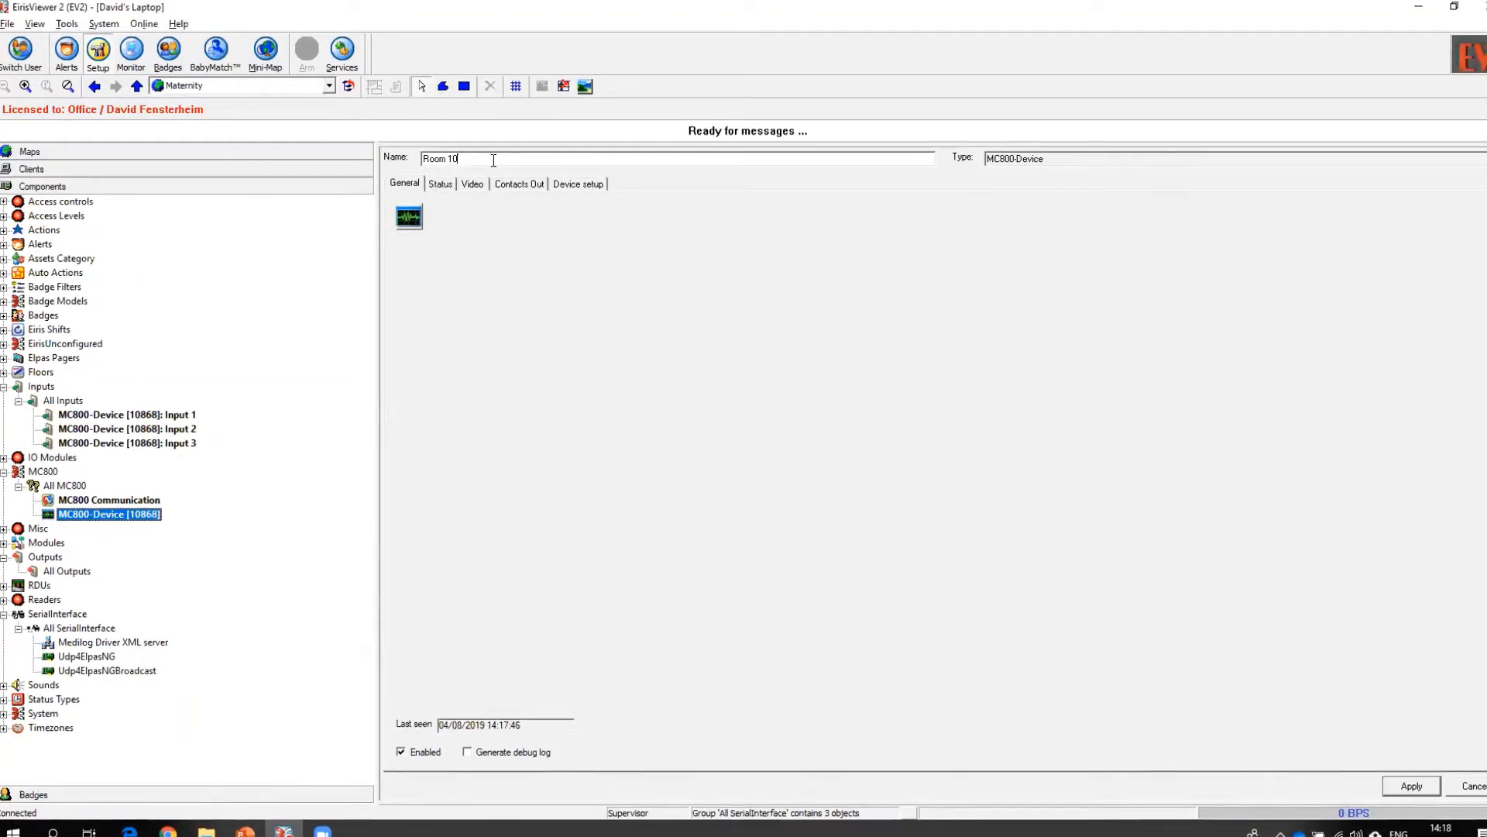
type("2")
left_click(1407, 790)
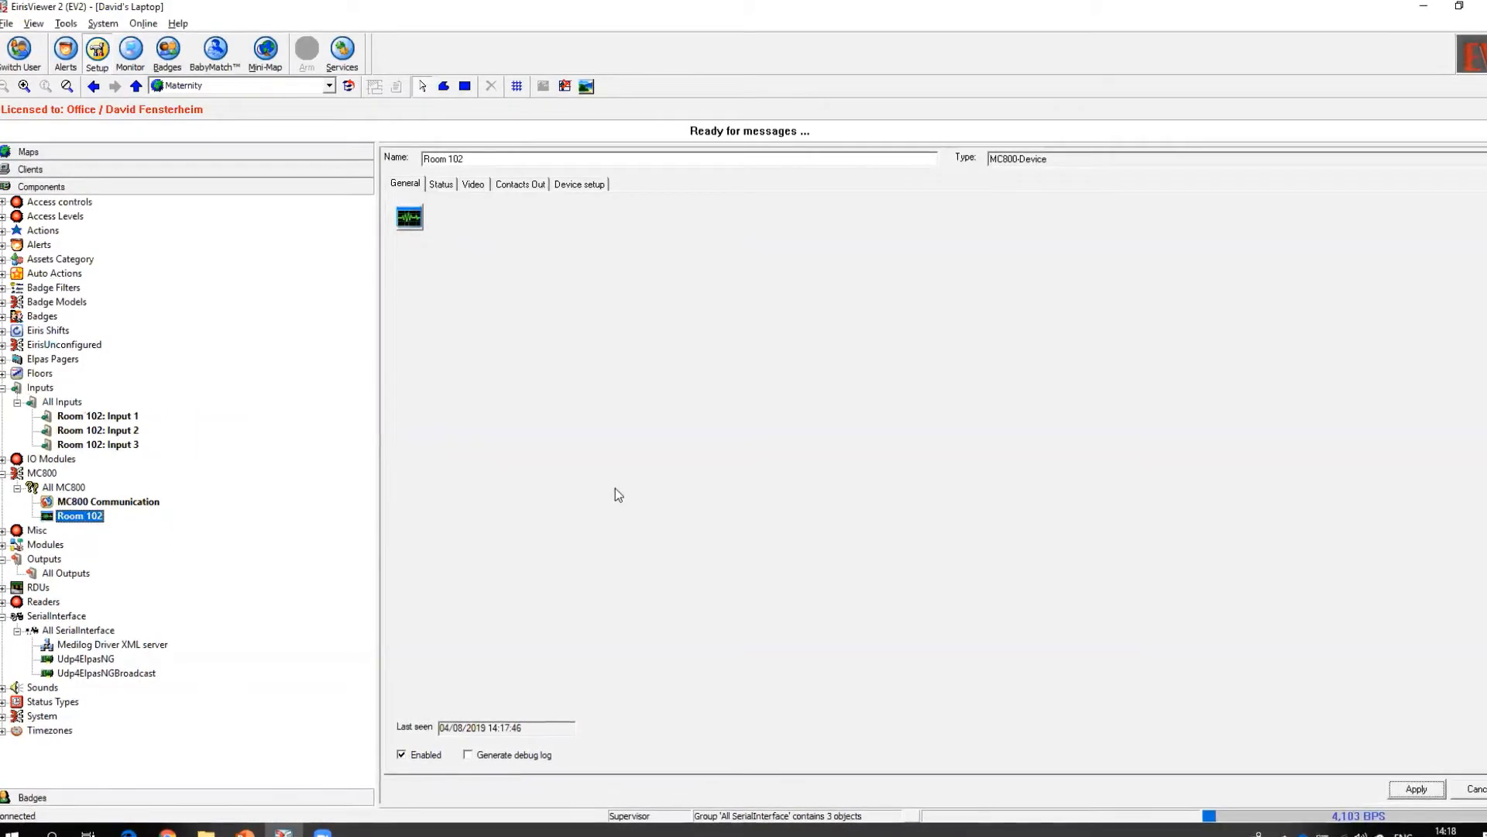
Step: Set the Room 102 device's SubnetID to 2 and NodeID to 102, enable Use Outputs, and apply the setup
left_click(532, 191)
left_click(581, 185)
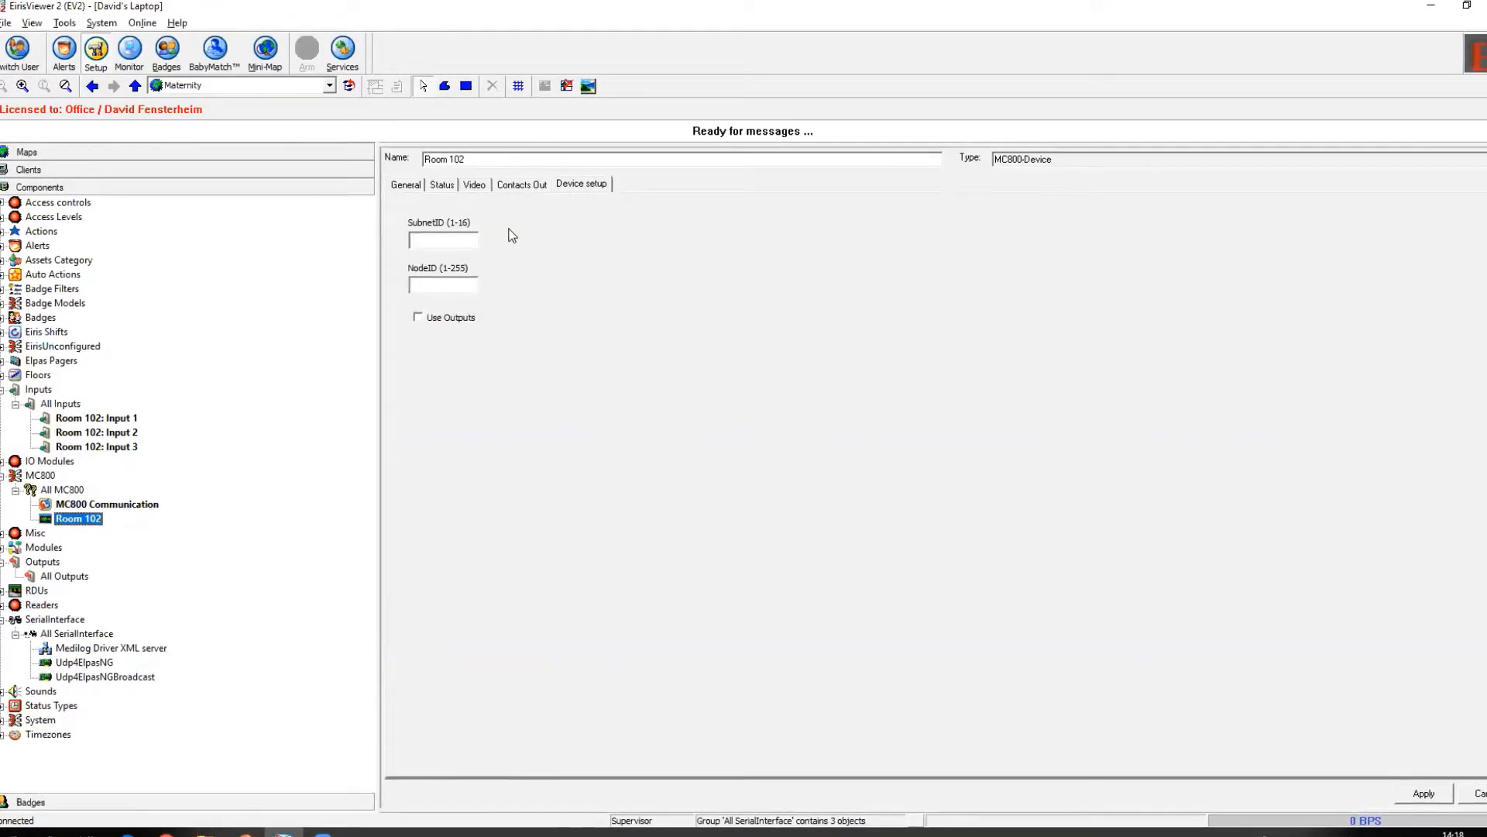
left_click(449, 241)
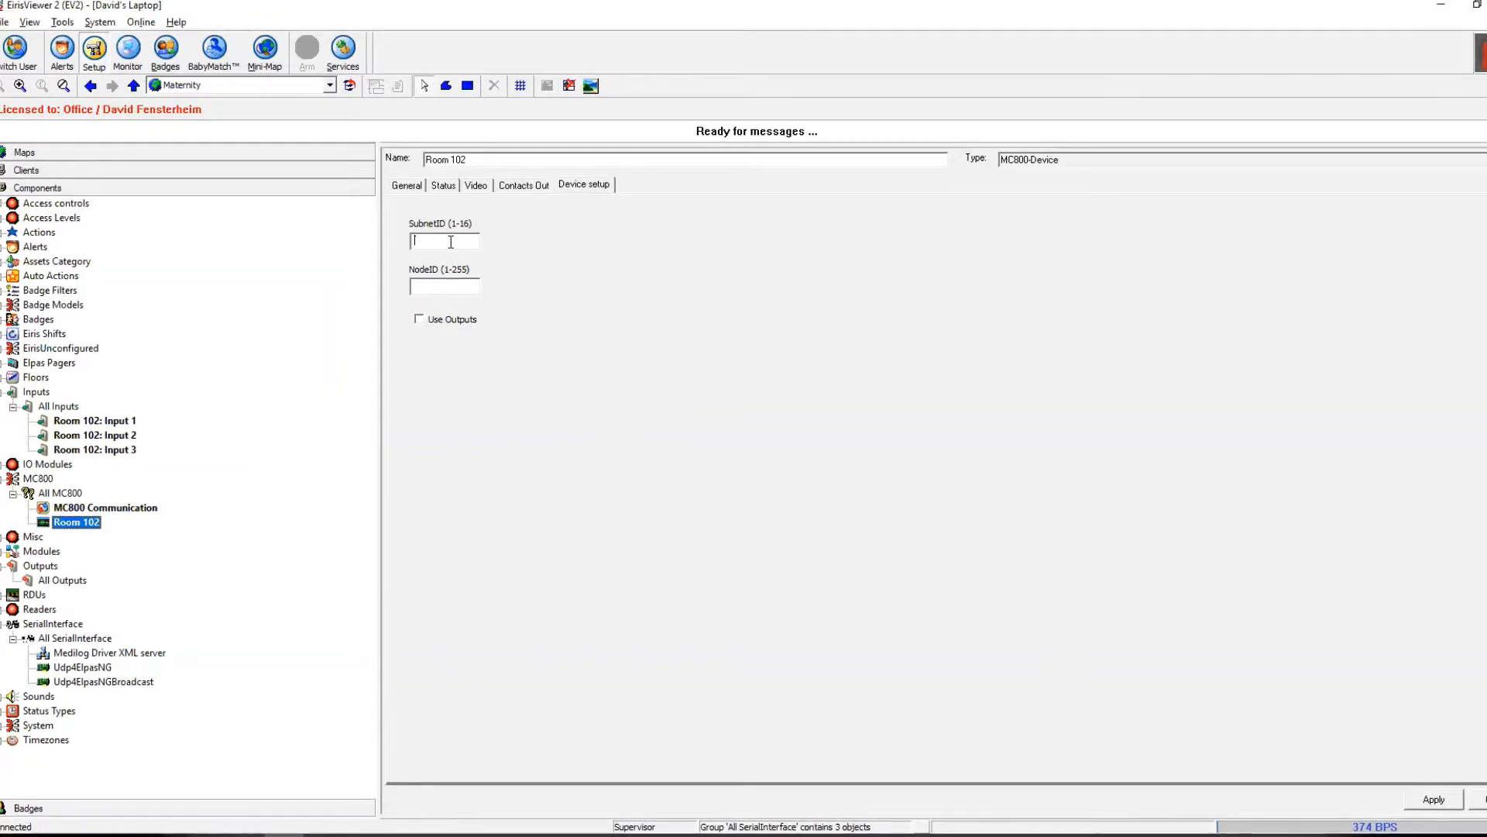
type("2")
key("Tab")
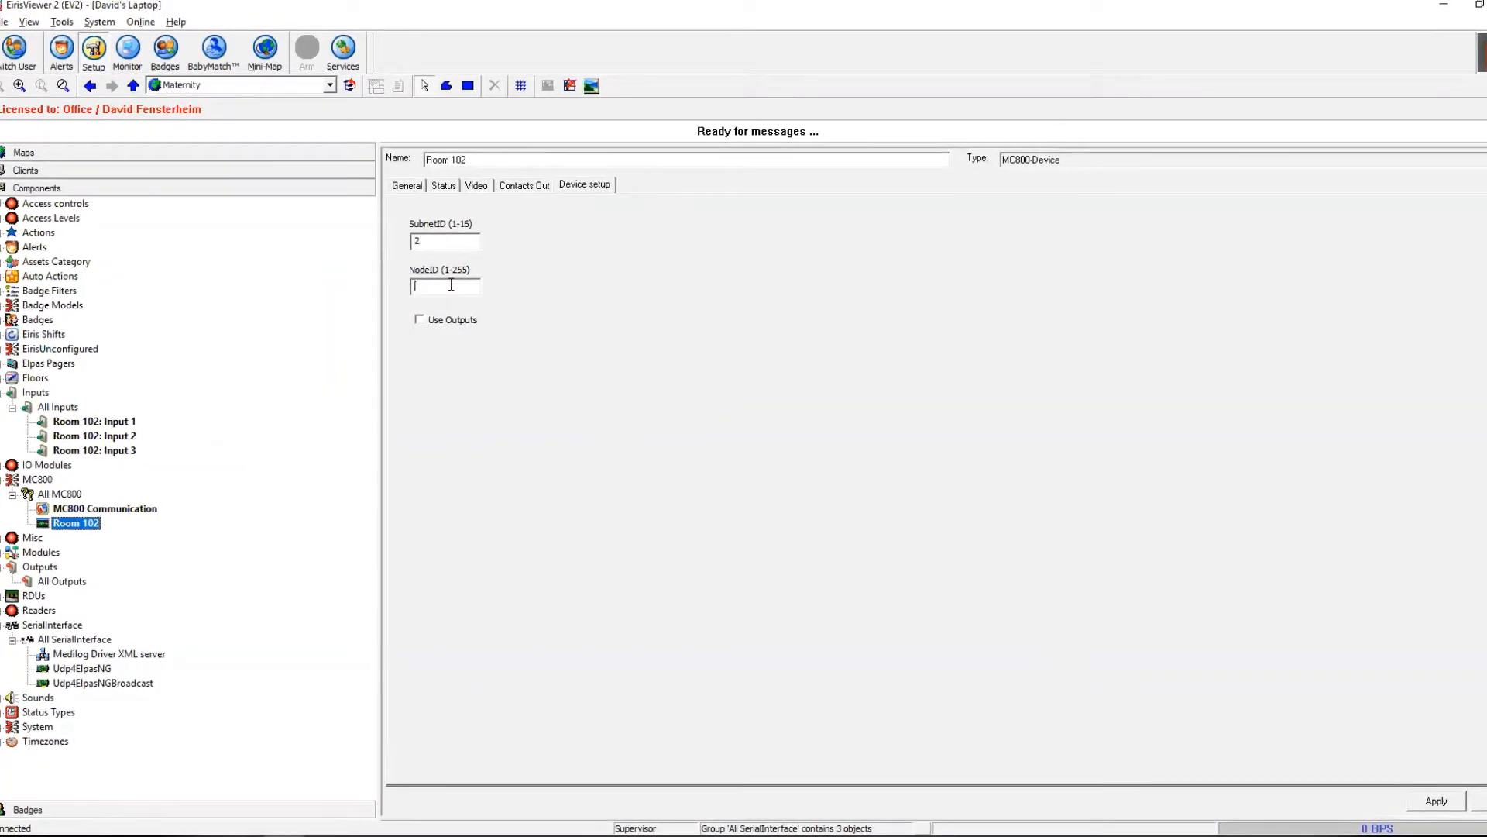
type("102")
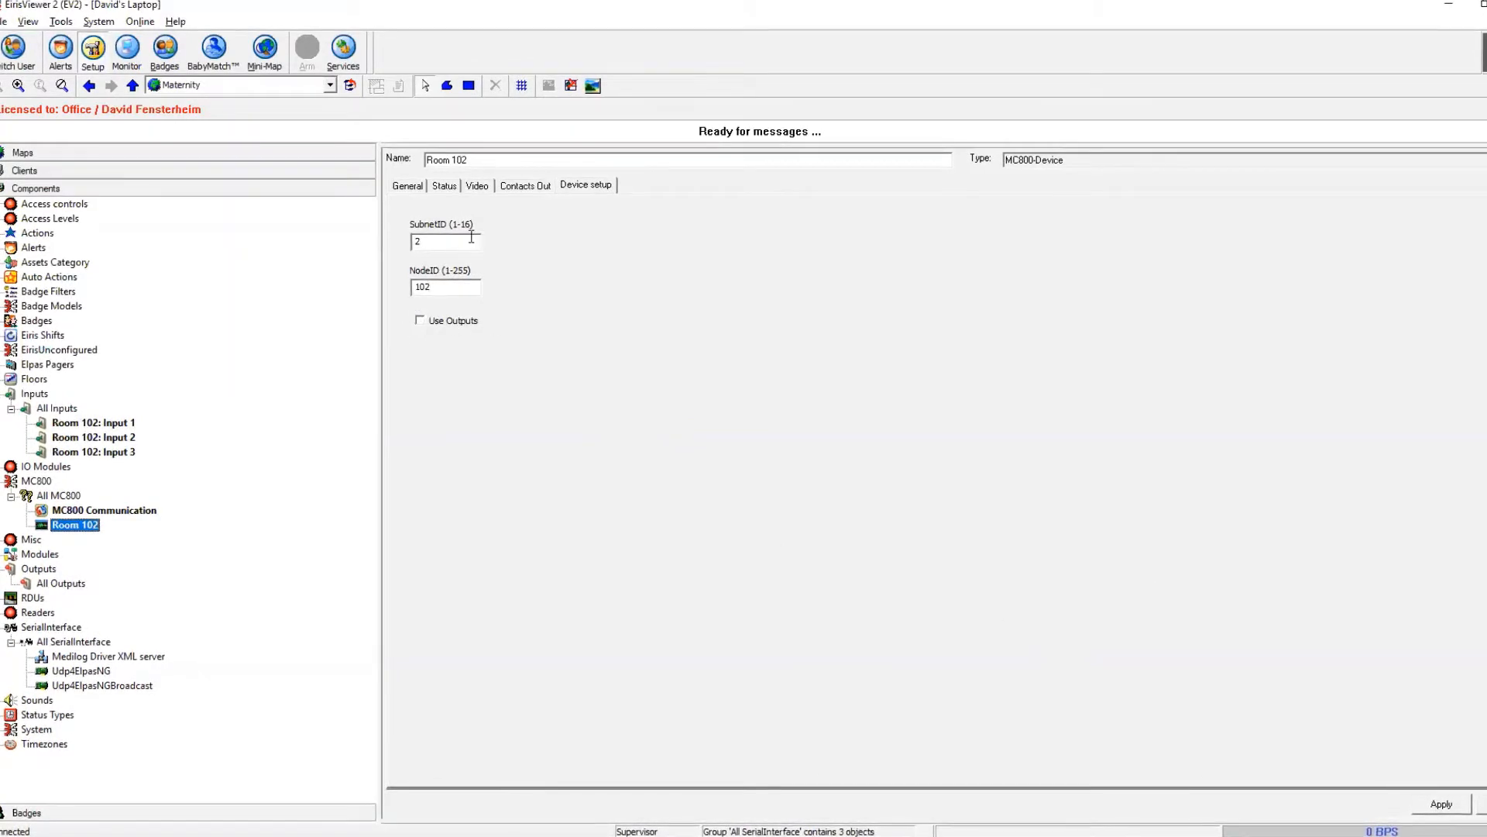
left_click(439, 317)
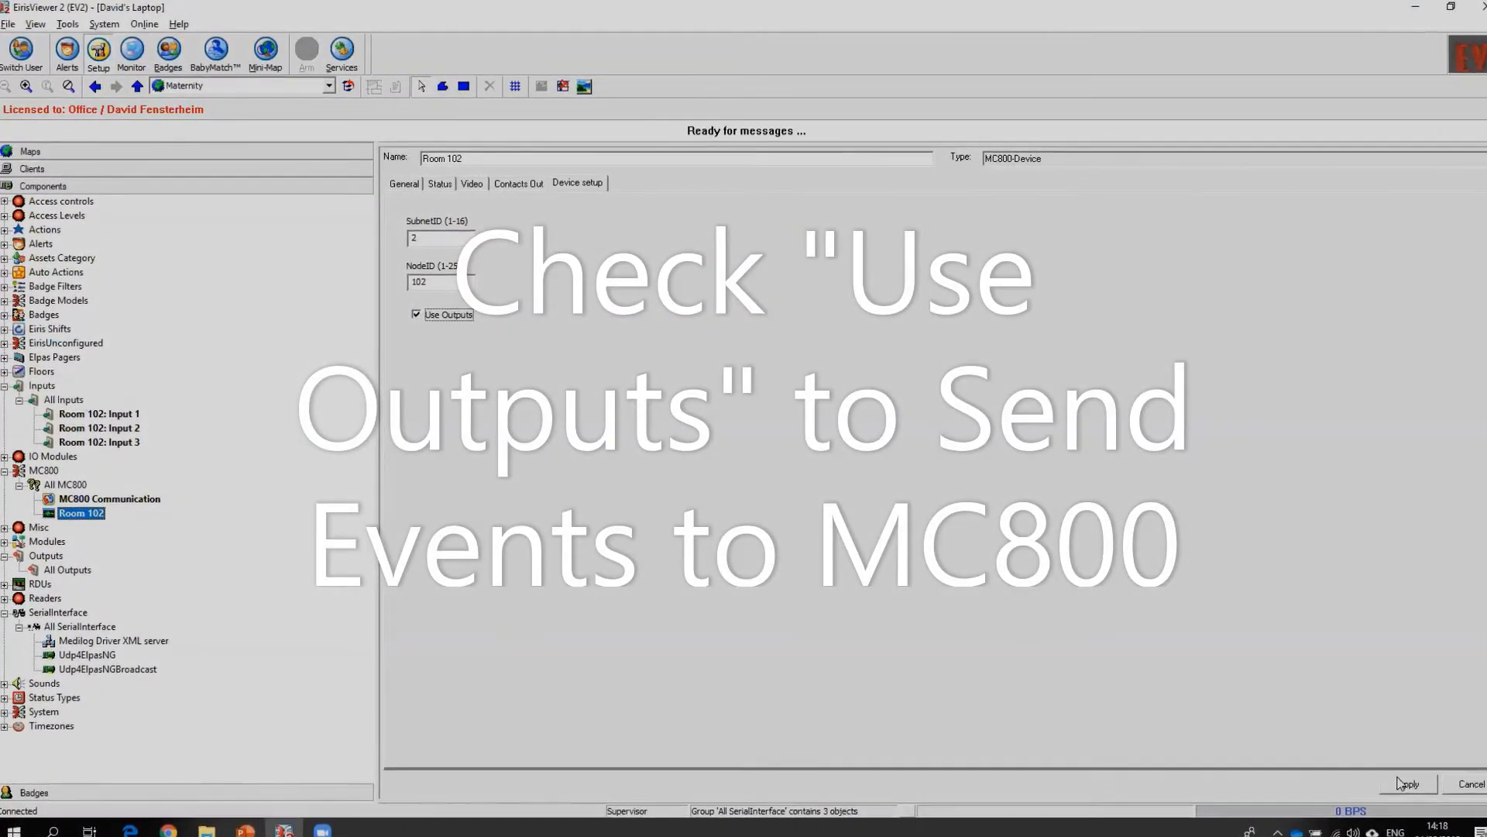
left_click(1393, 781)
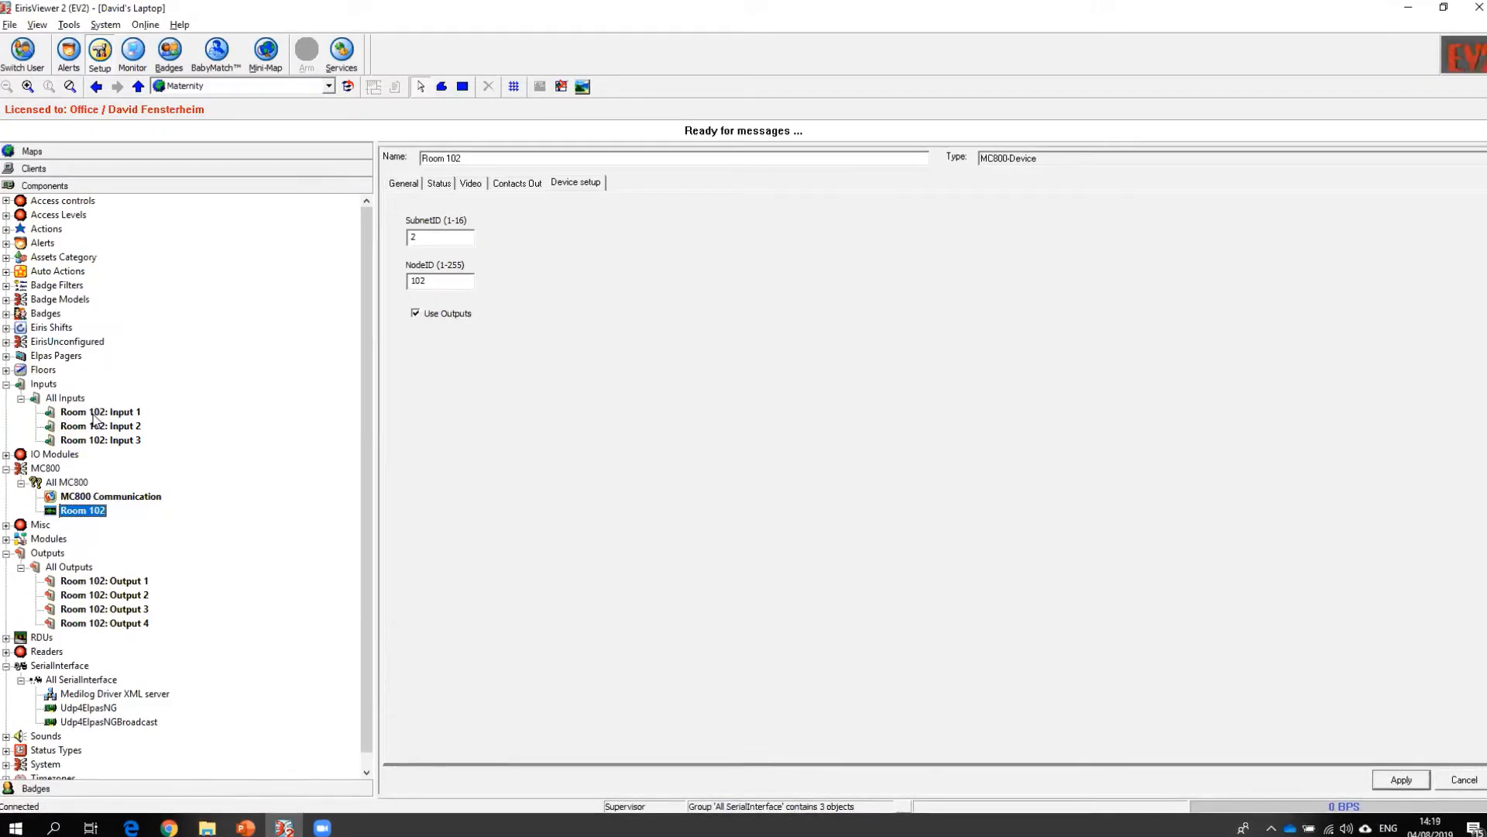
Step: View the general properties of Room 102: Input 1, Input 2 and Input 3 in turn
left_click(93, 416)
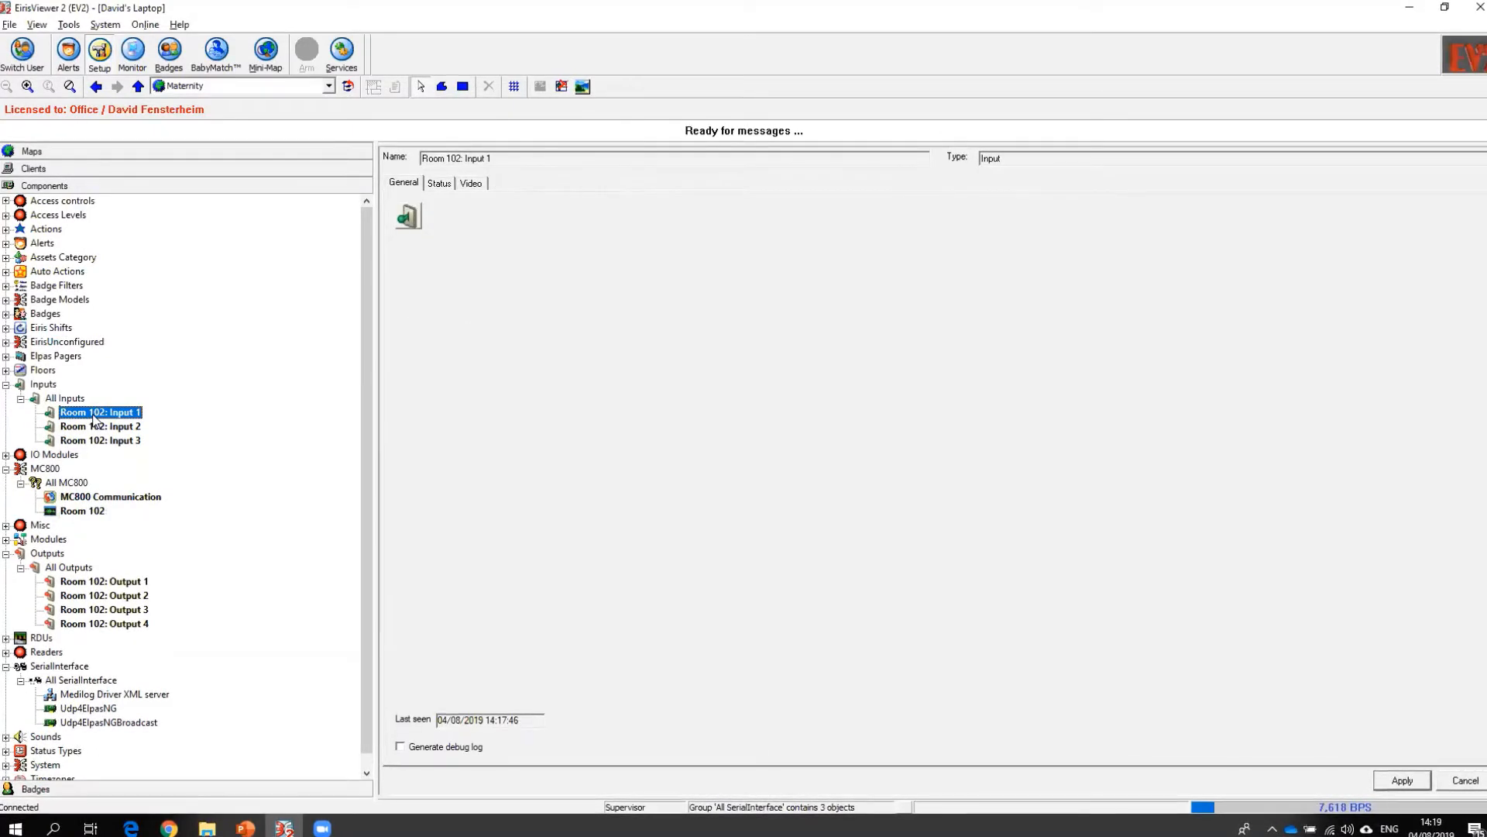
left_click(95, 427)
left_click(88, 441)
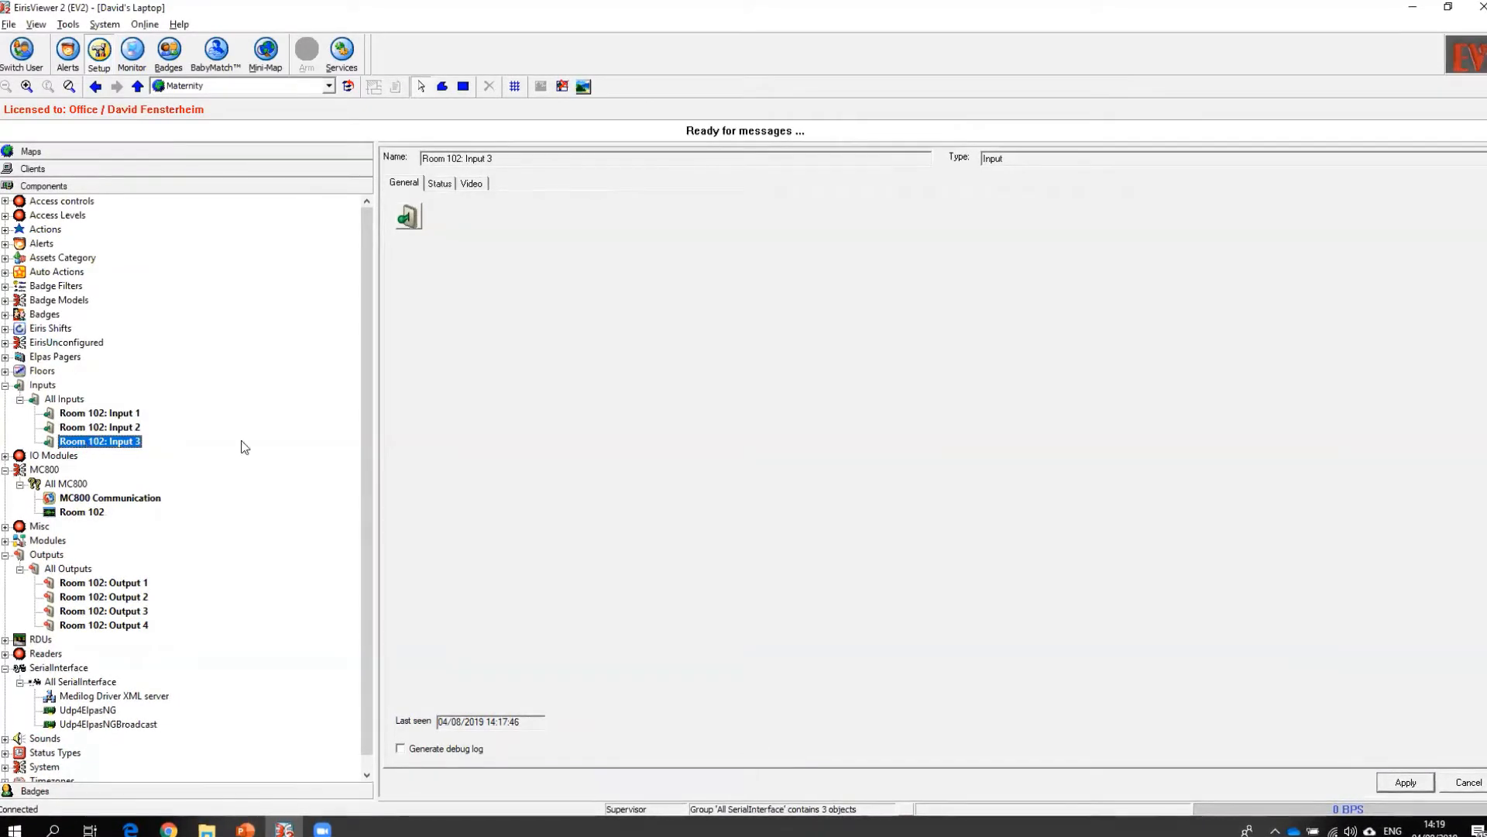
Step: Show the Maternity map and place Room 102 Inputs 1, 2 and 3 side by side in the upper part of the light-green western wing
left_click(584, 86)
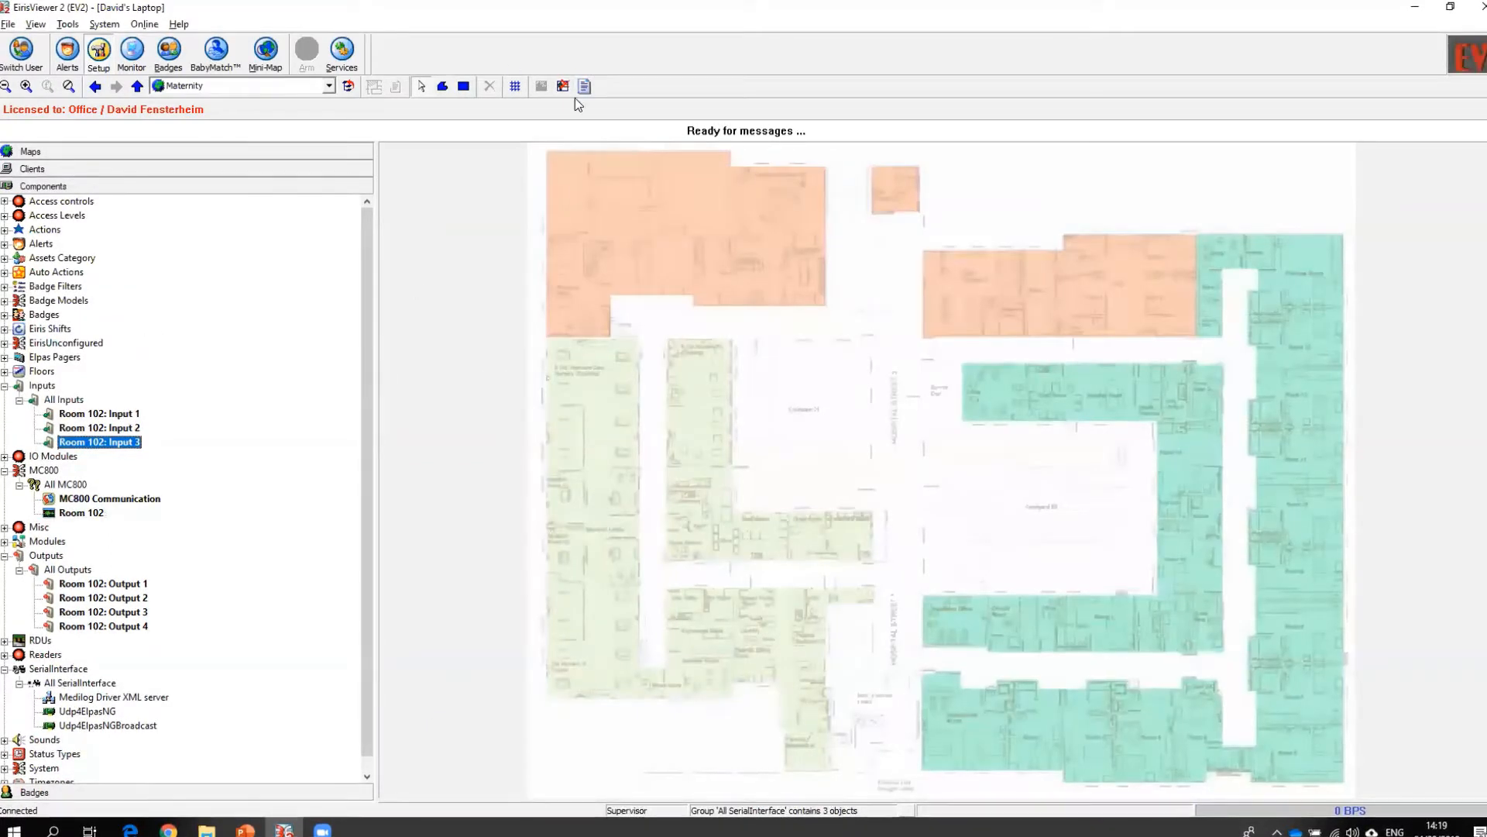
left_click(122, 416)
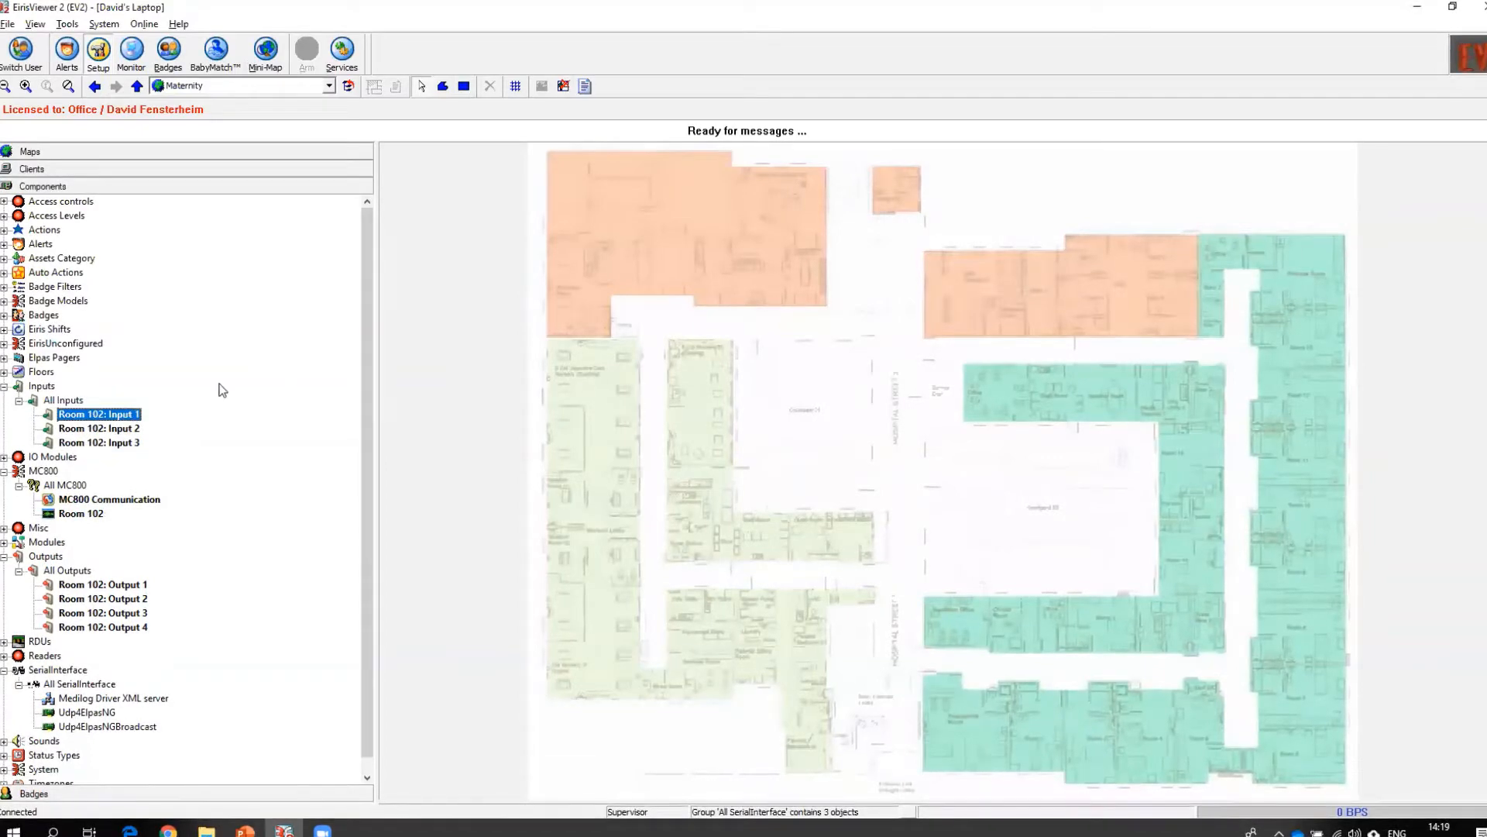
left_click_drag(626, 416, 621, 377)
left_click(110, 431)
left_click_drag(110, 436, 606, 389)
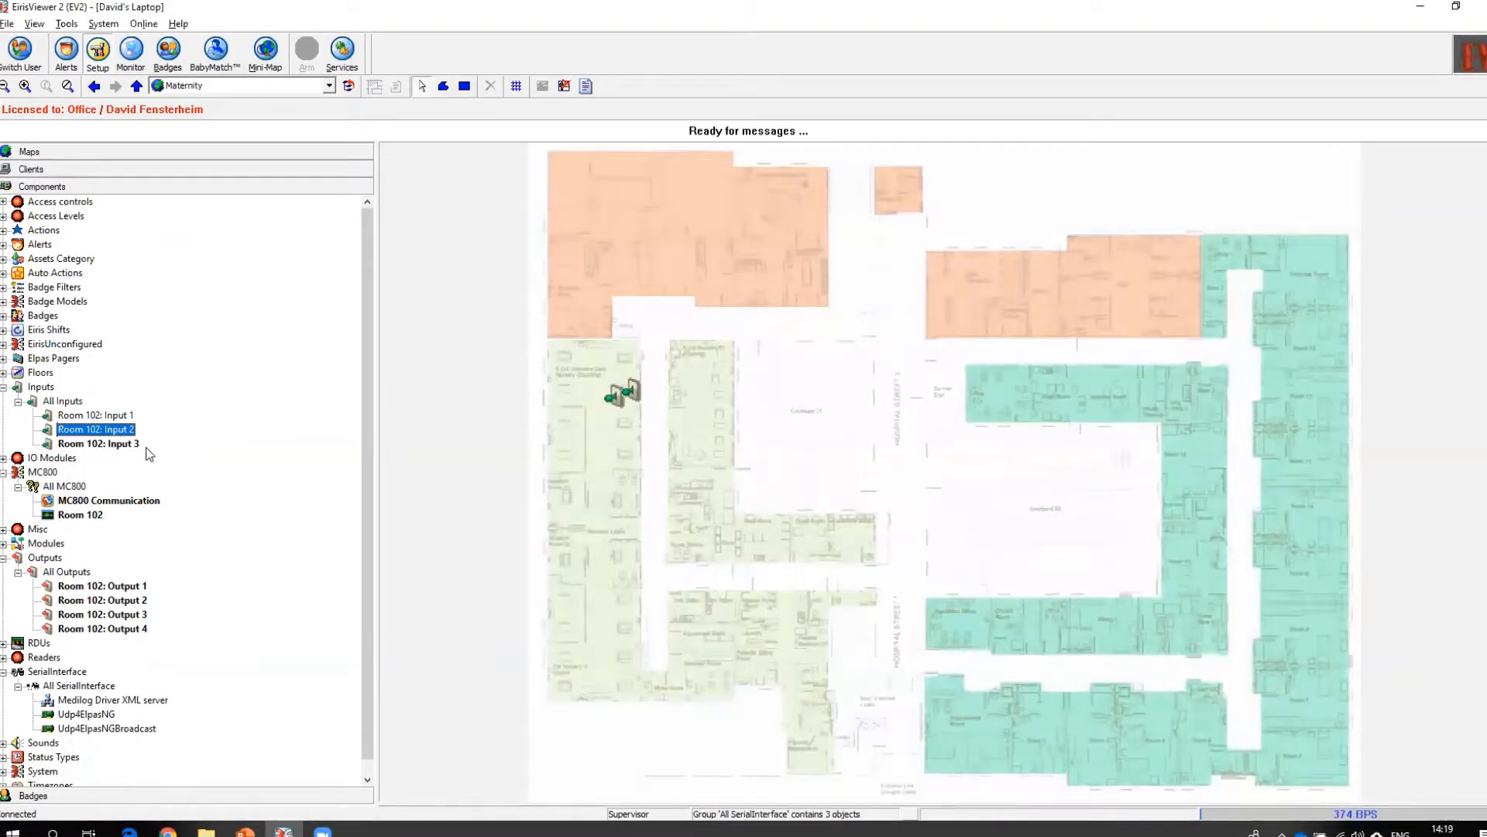
left_click(116, 446)
left_click_drag(116, 448, 597, 389)
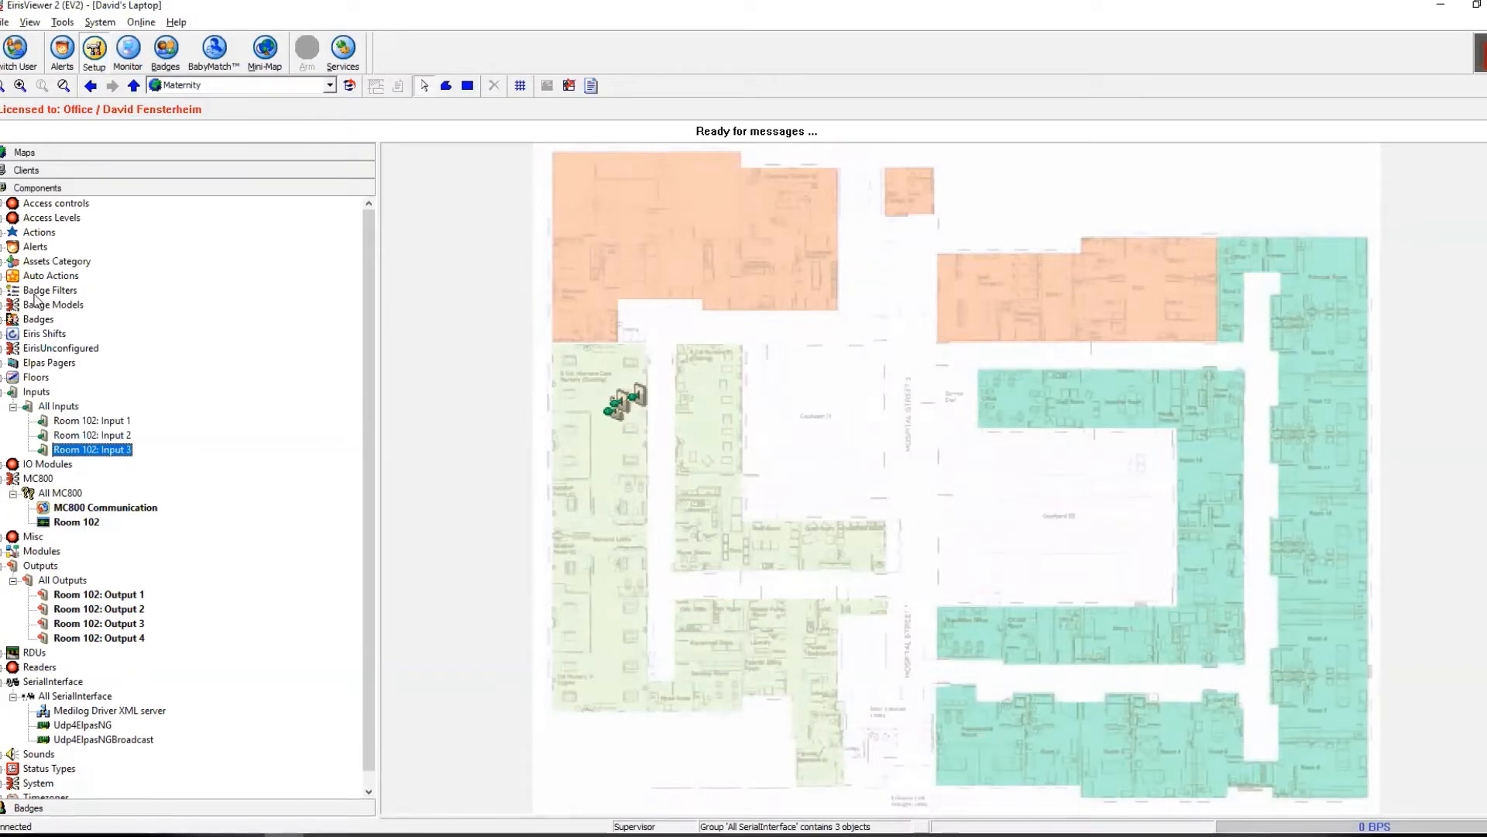
Step: Delete the MC800 Calls1 alert from the Test Alerts group and confirm the deletion
left_click(8, 251)
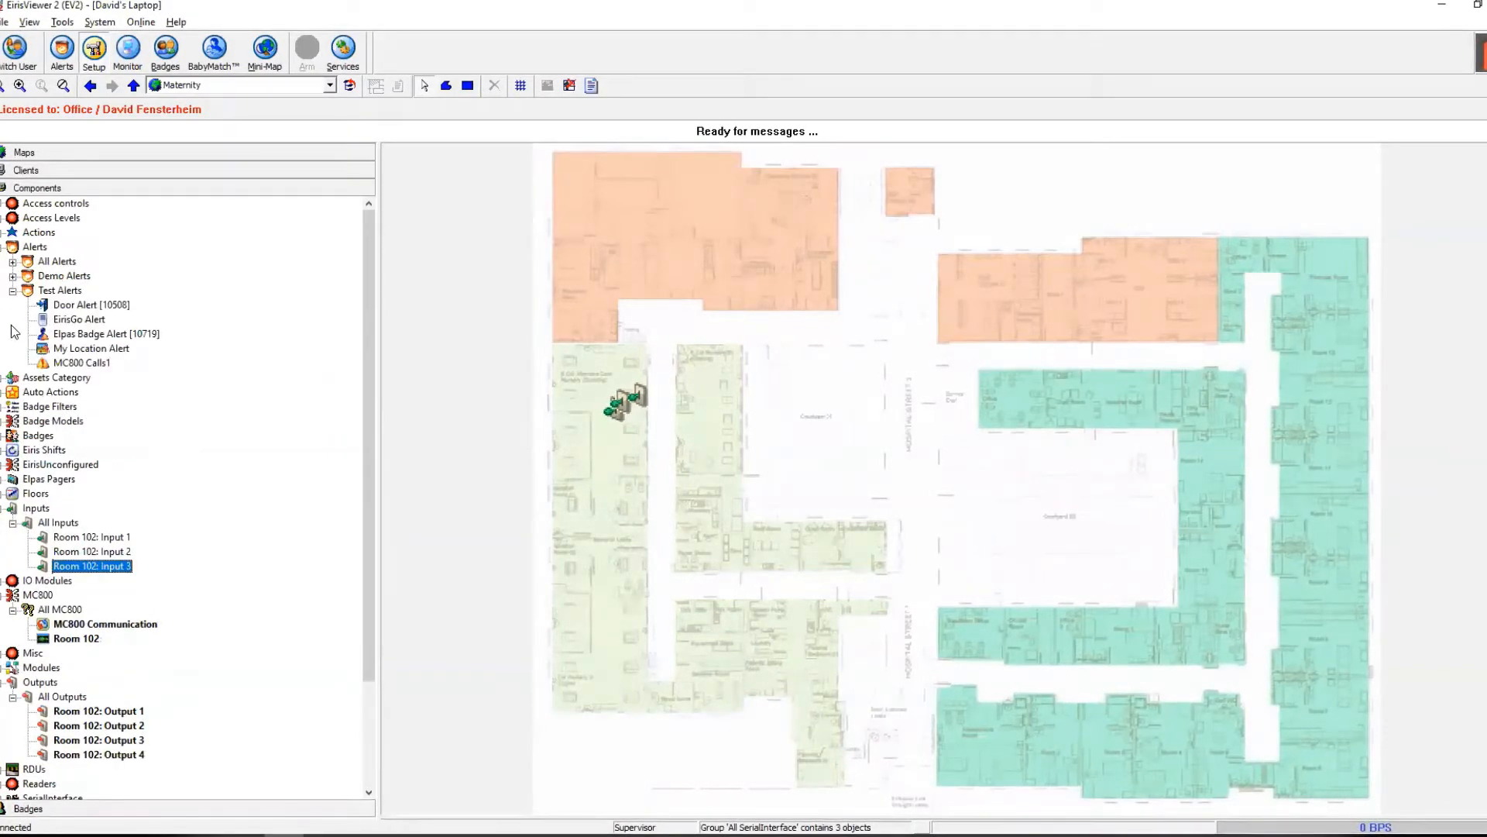
left_click(84, 365)
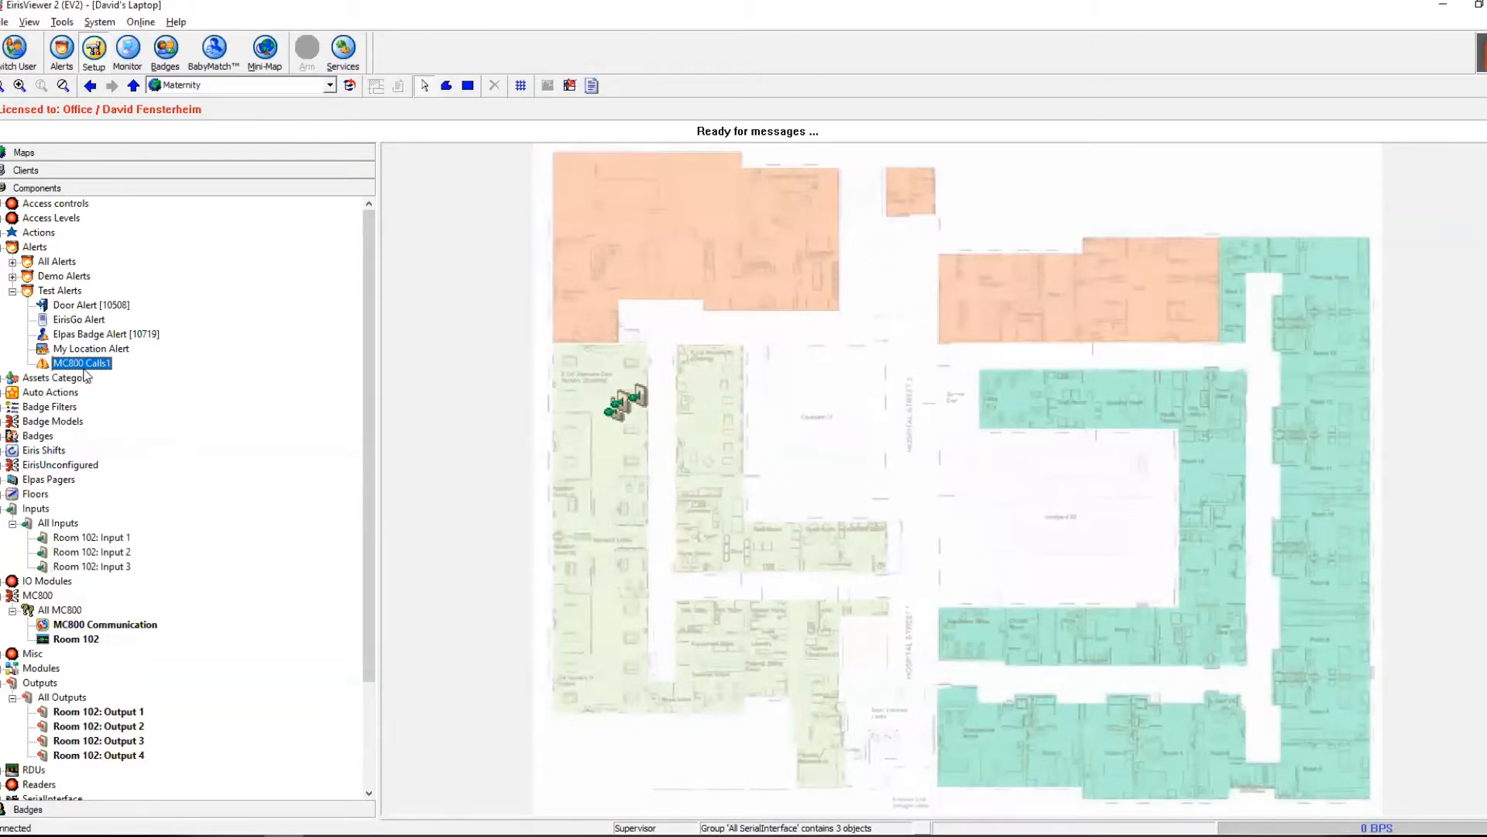
right_click(83, 364)
left_click(108, 431)
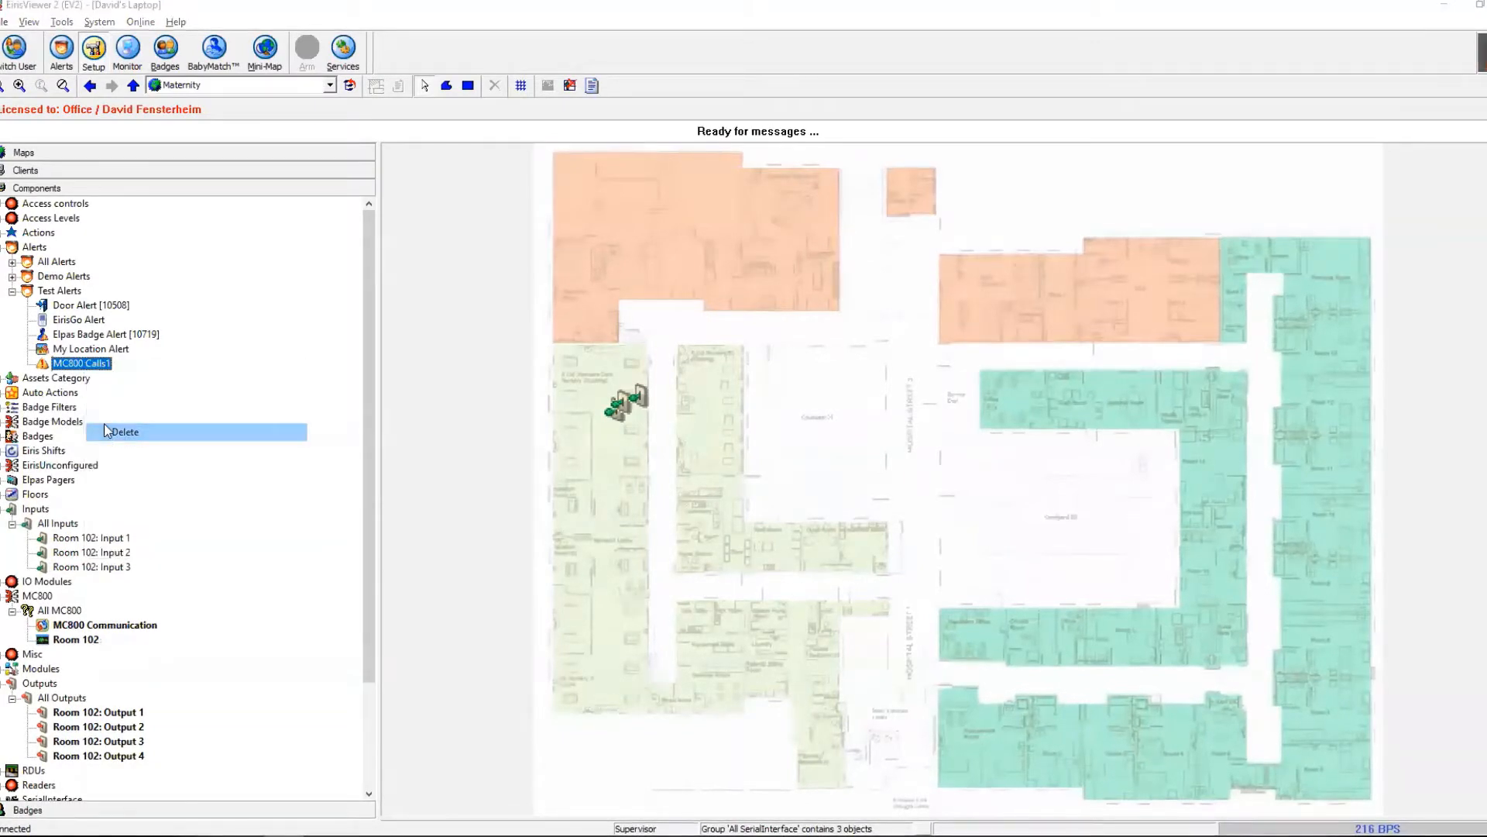
left_click(787, 454)
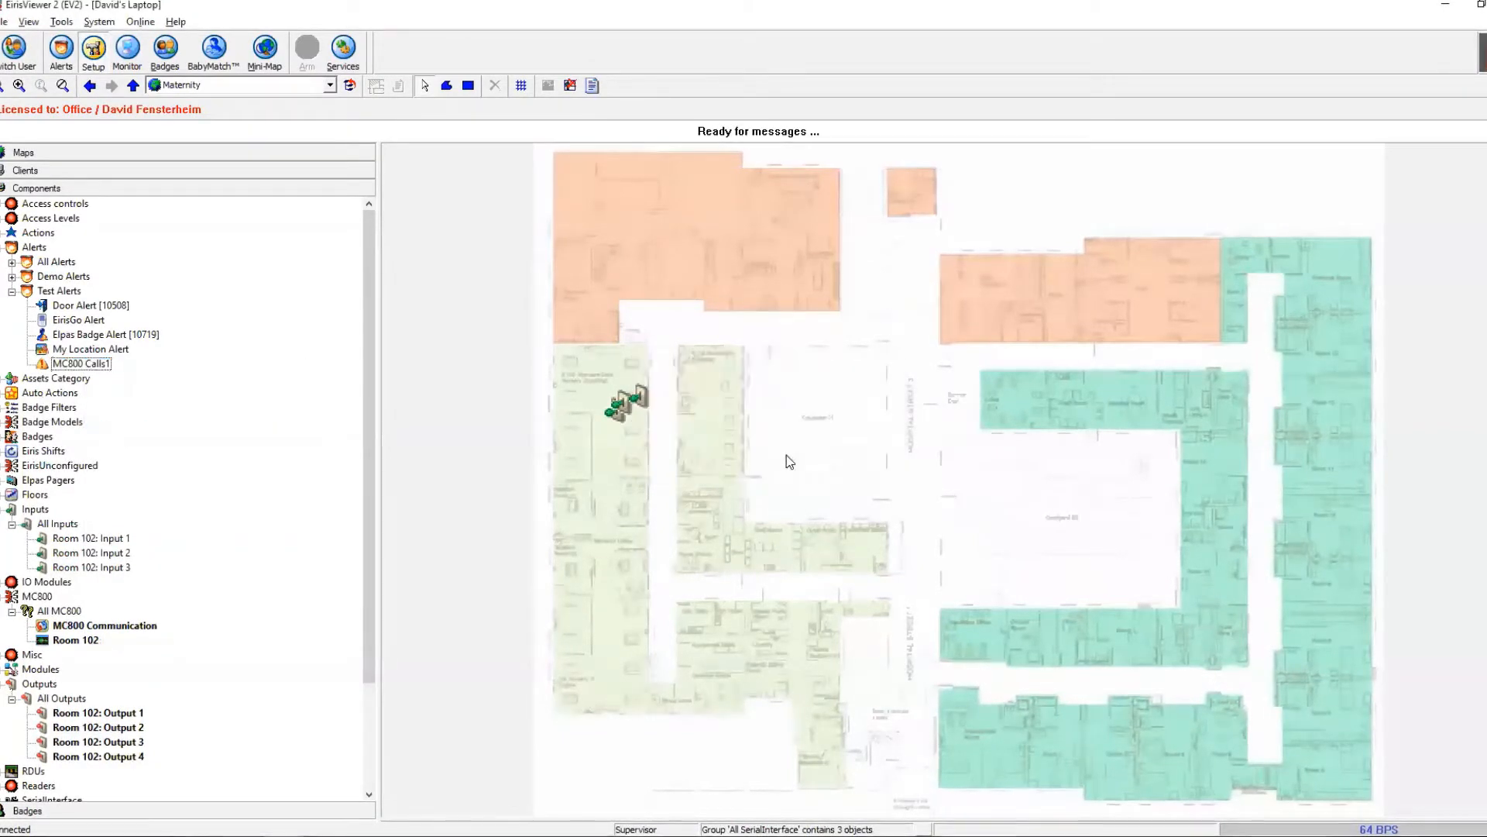
Step: Add one Trouble alert to the Test Alerts group, name it MC800 Events, and apply the name
right_click(74, 276)
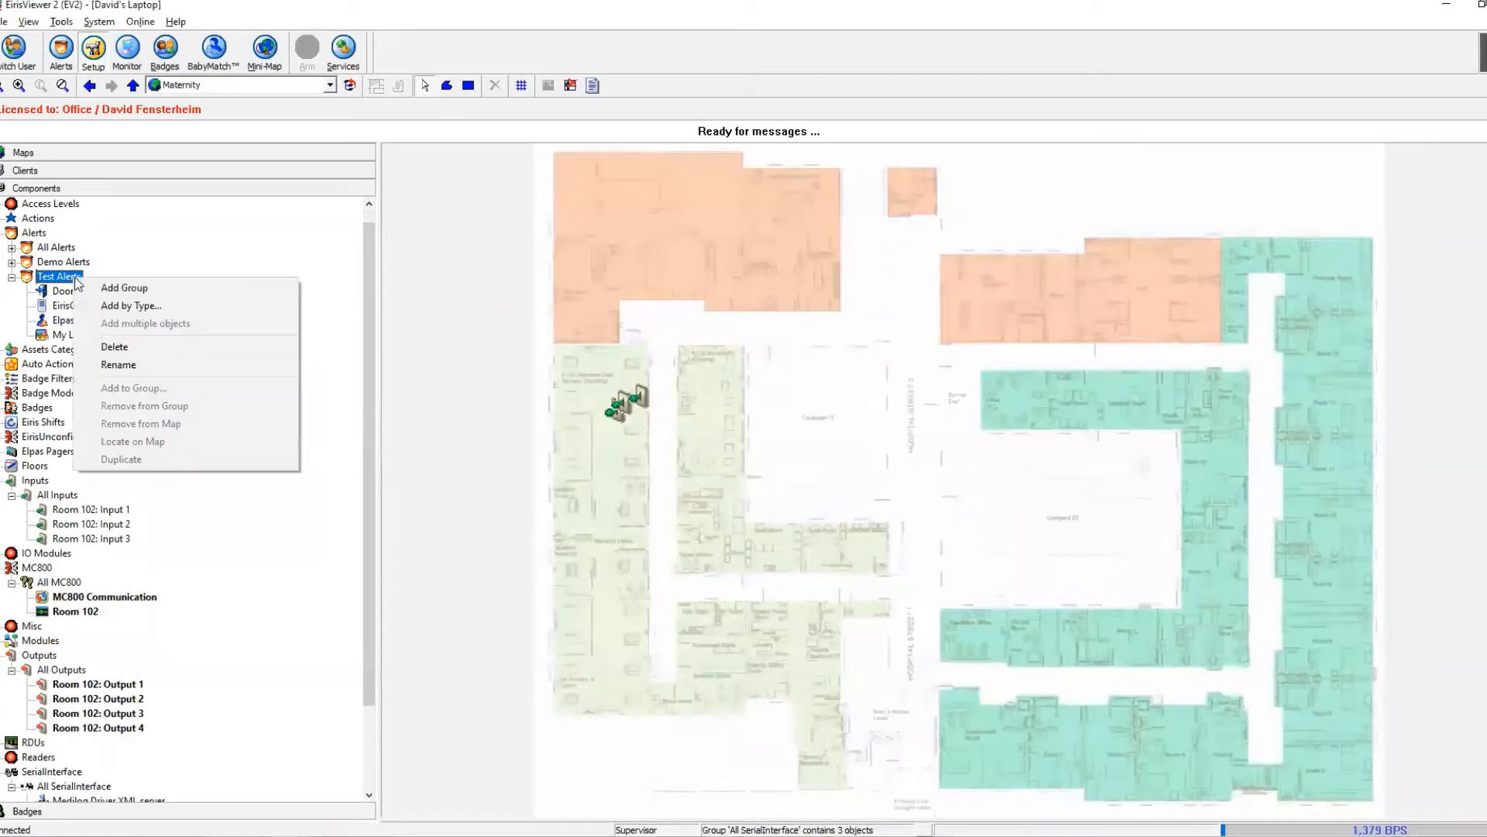
left_click(116, 309)
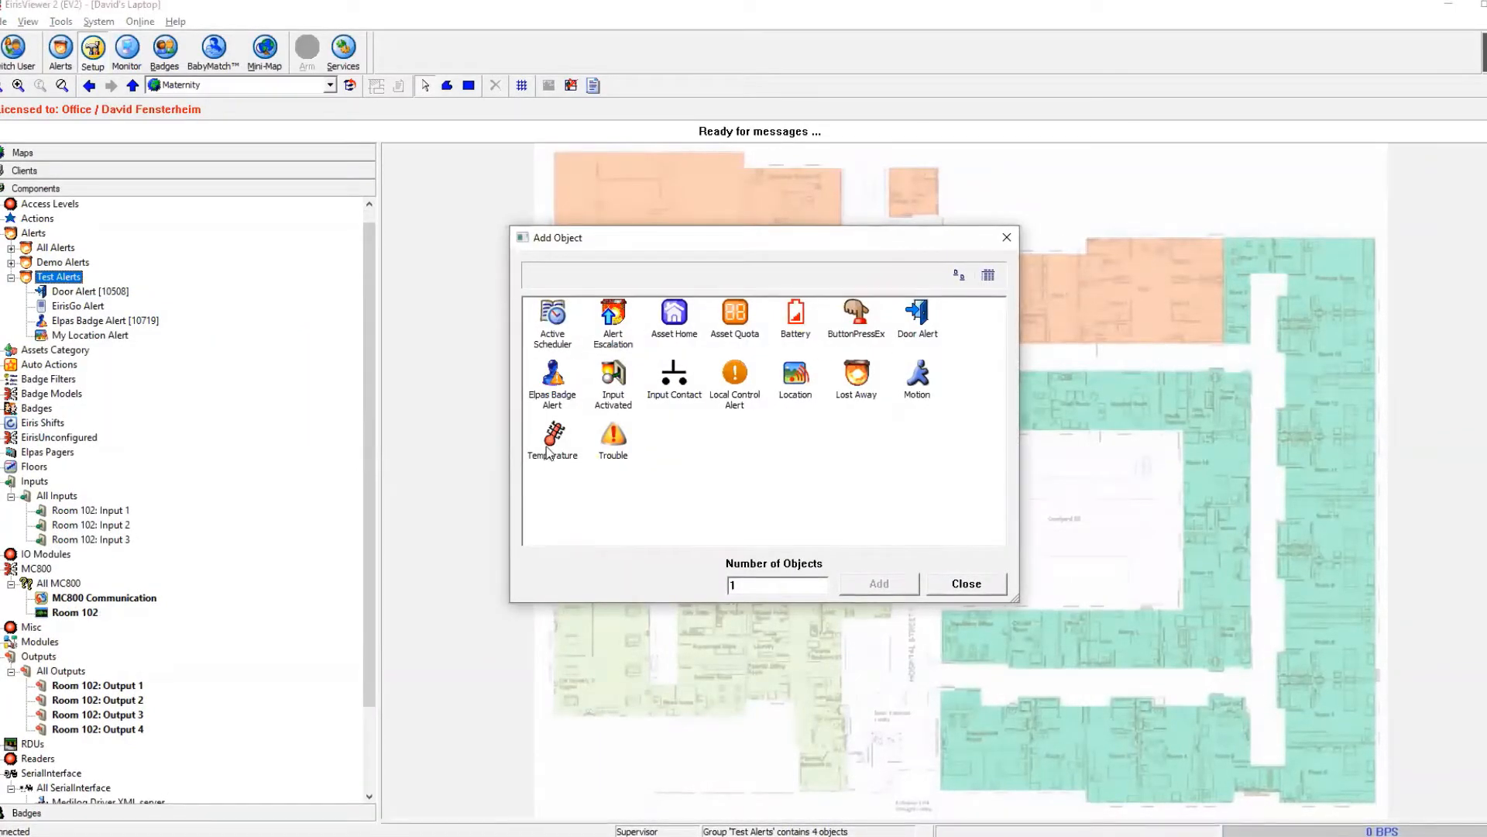
double_click(614, 440)
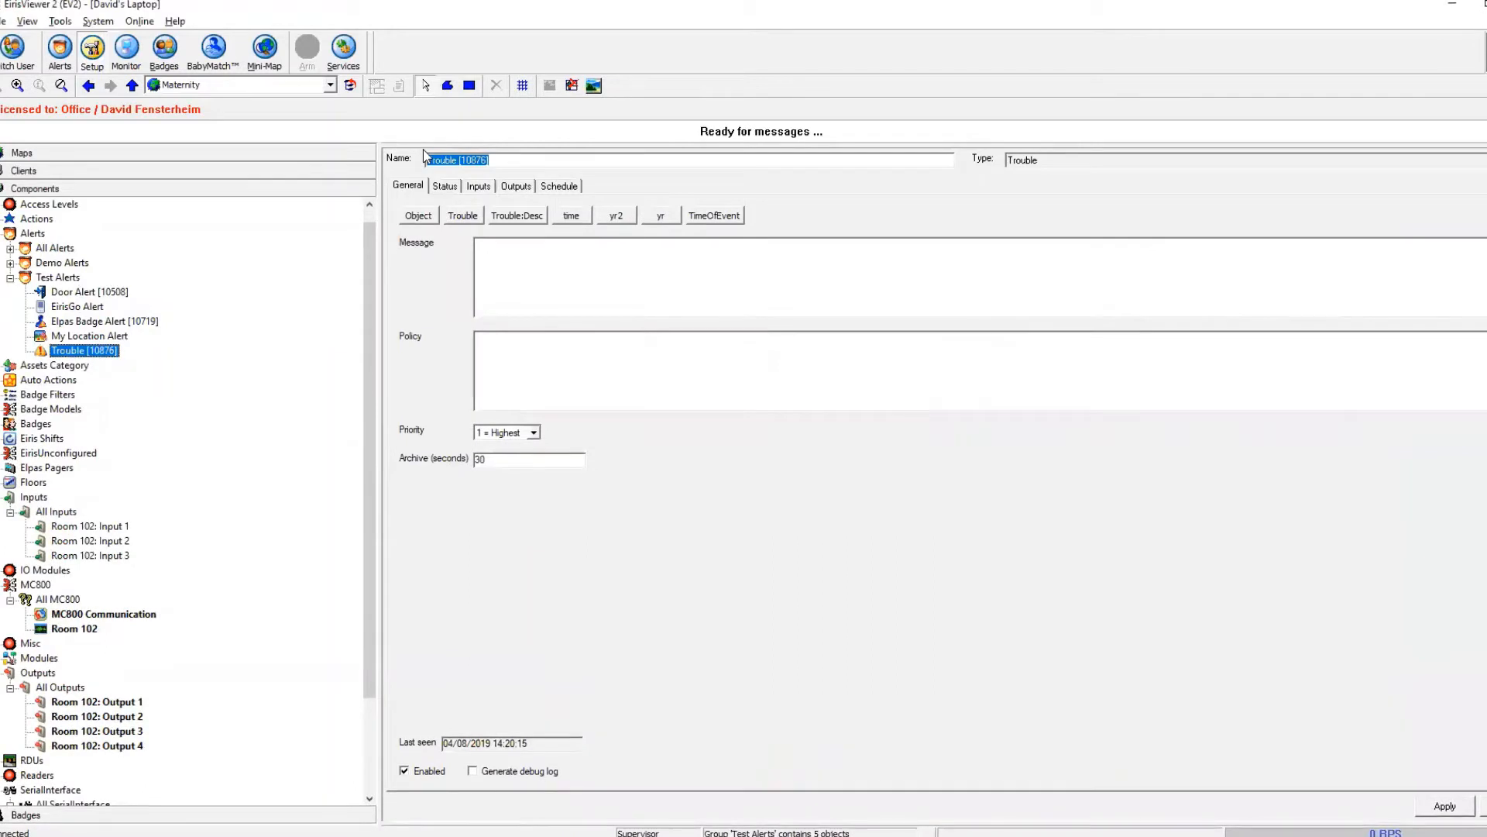
type("MC")
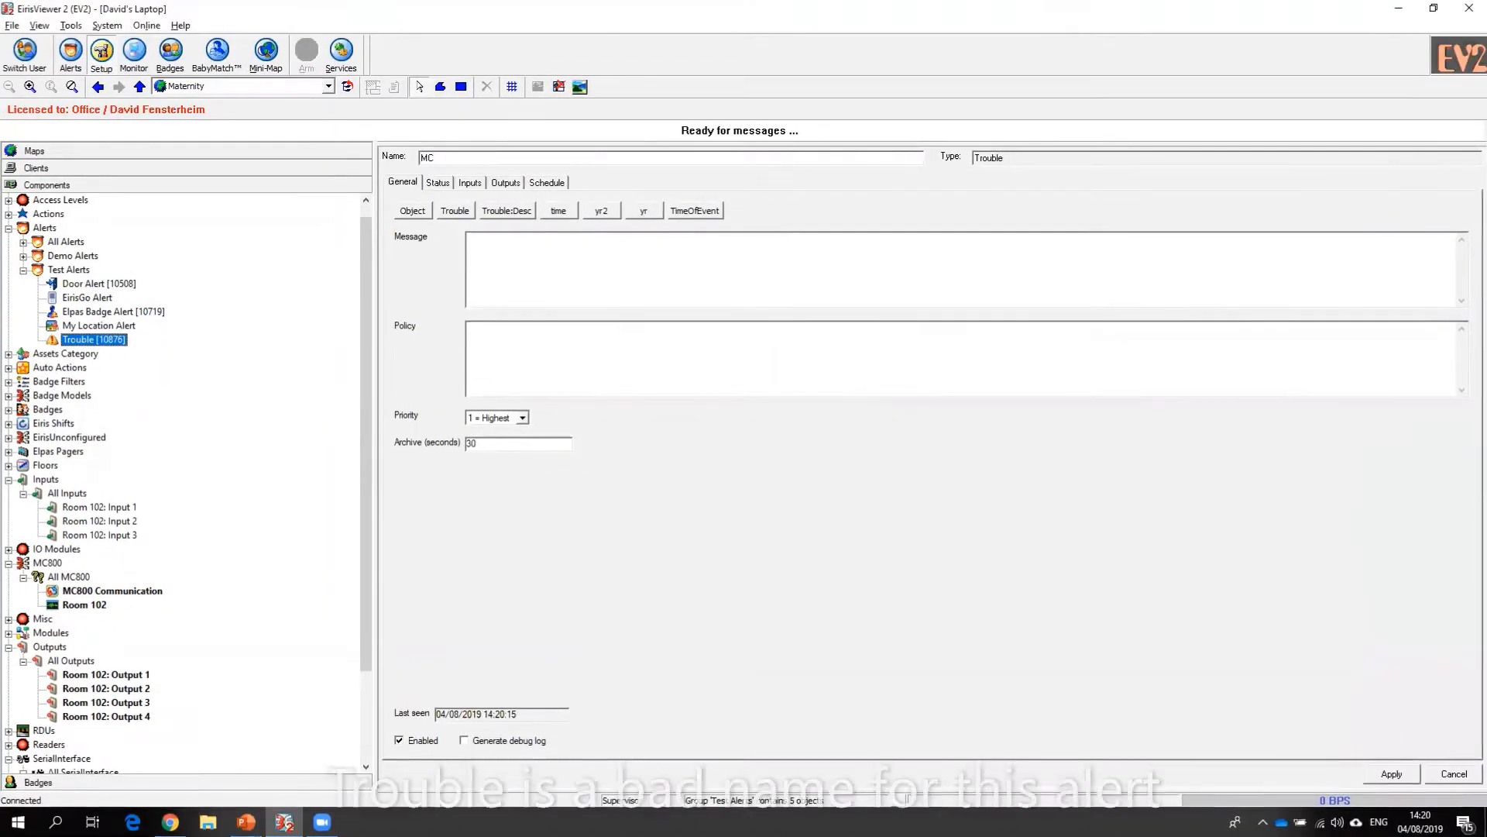
type("800 Even")
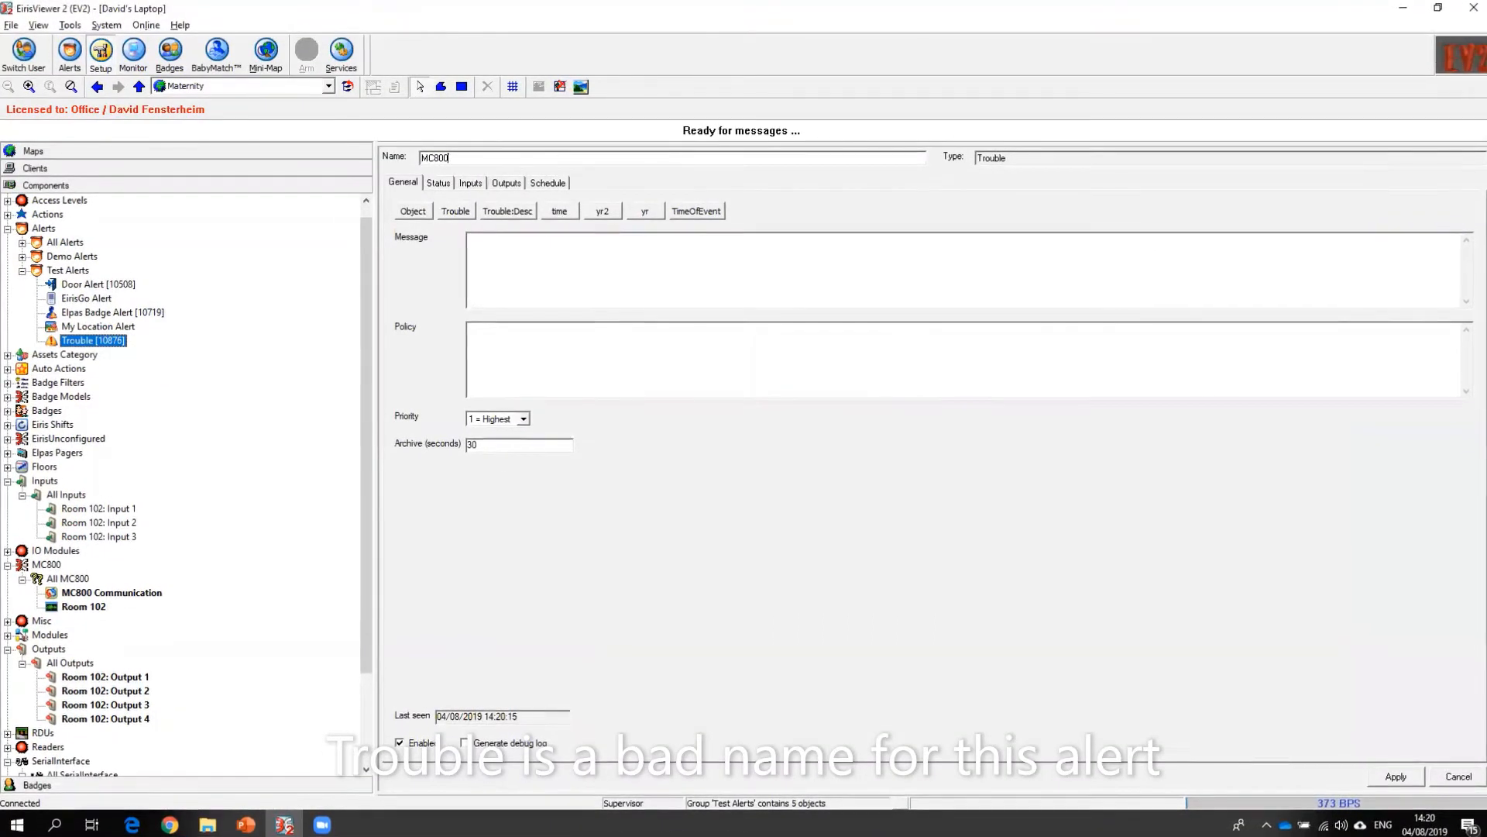
type("ts")
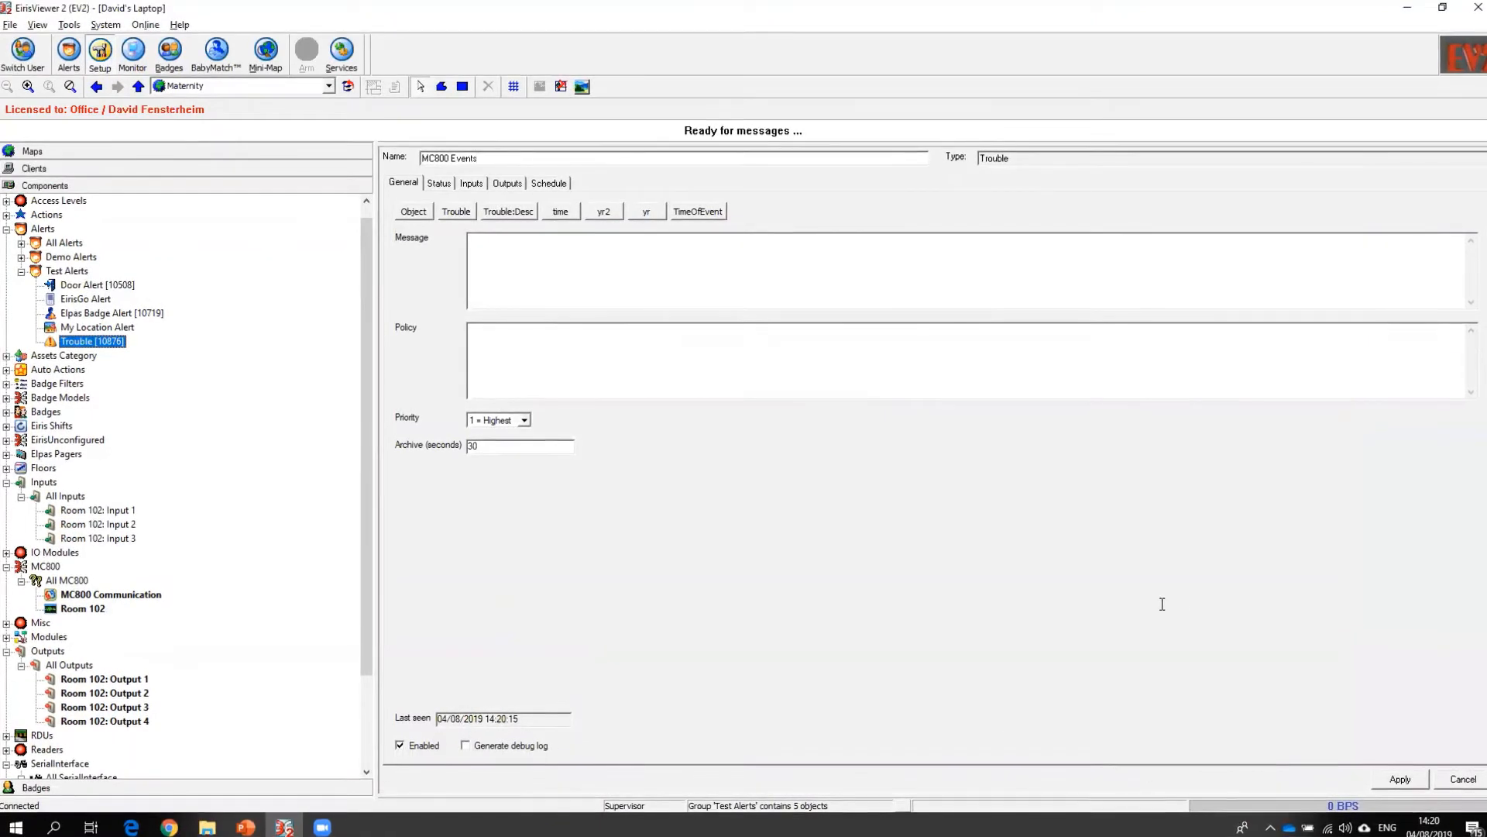
left_click(1403, 781)
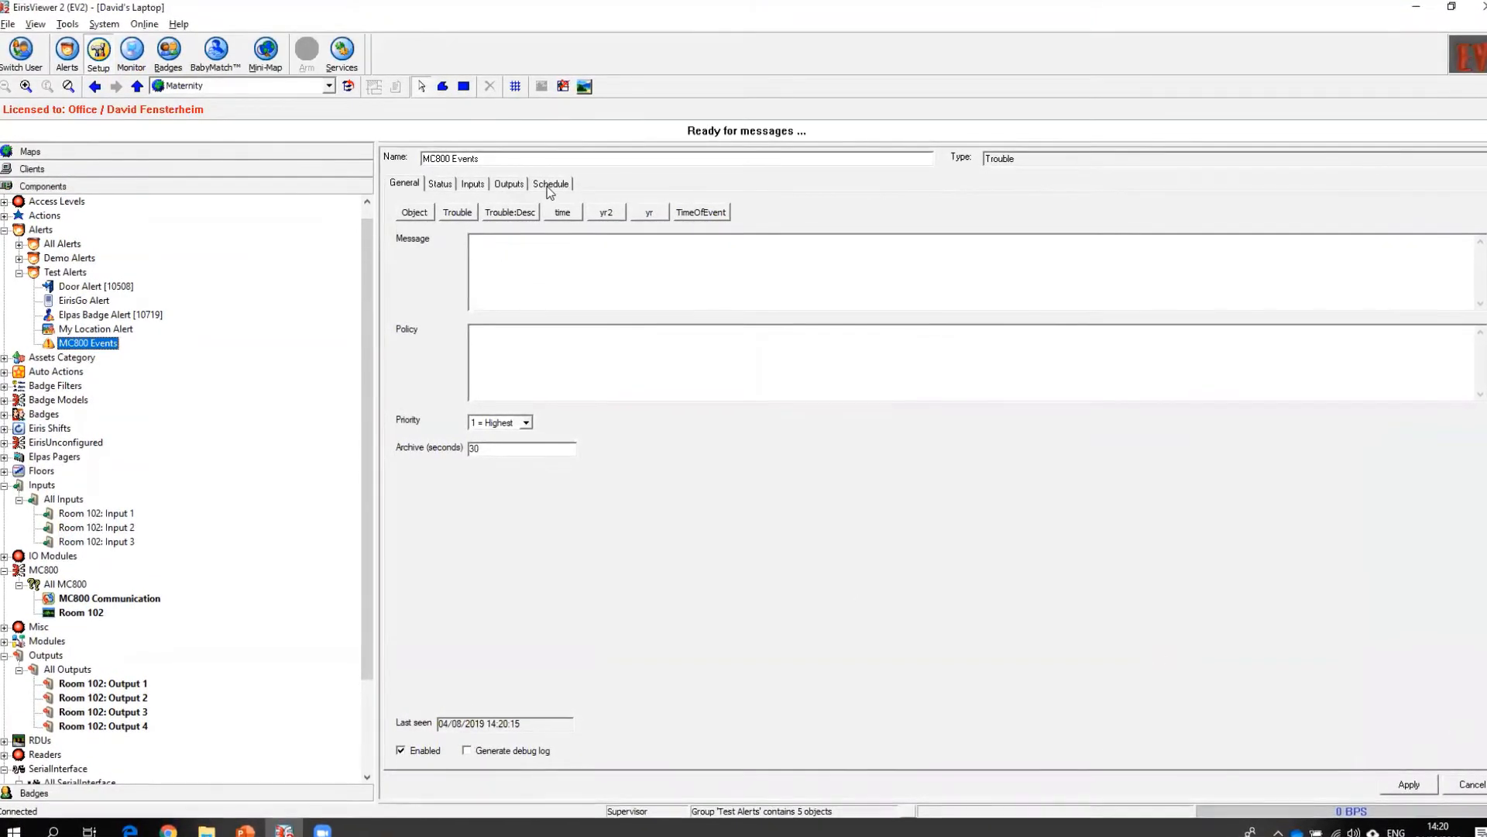
Step: Assign the All Inputs and All MC800 groups as input objects of the MC800 Events alert
left_click(472, 184)
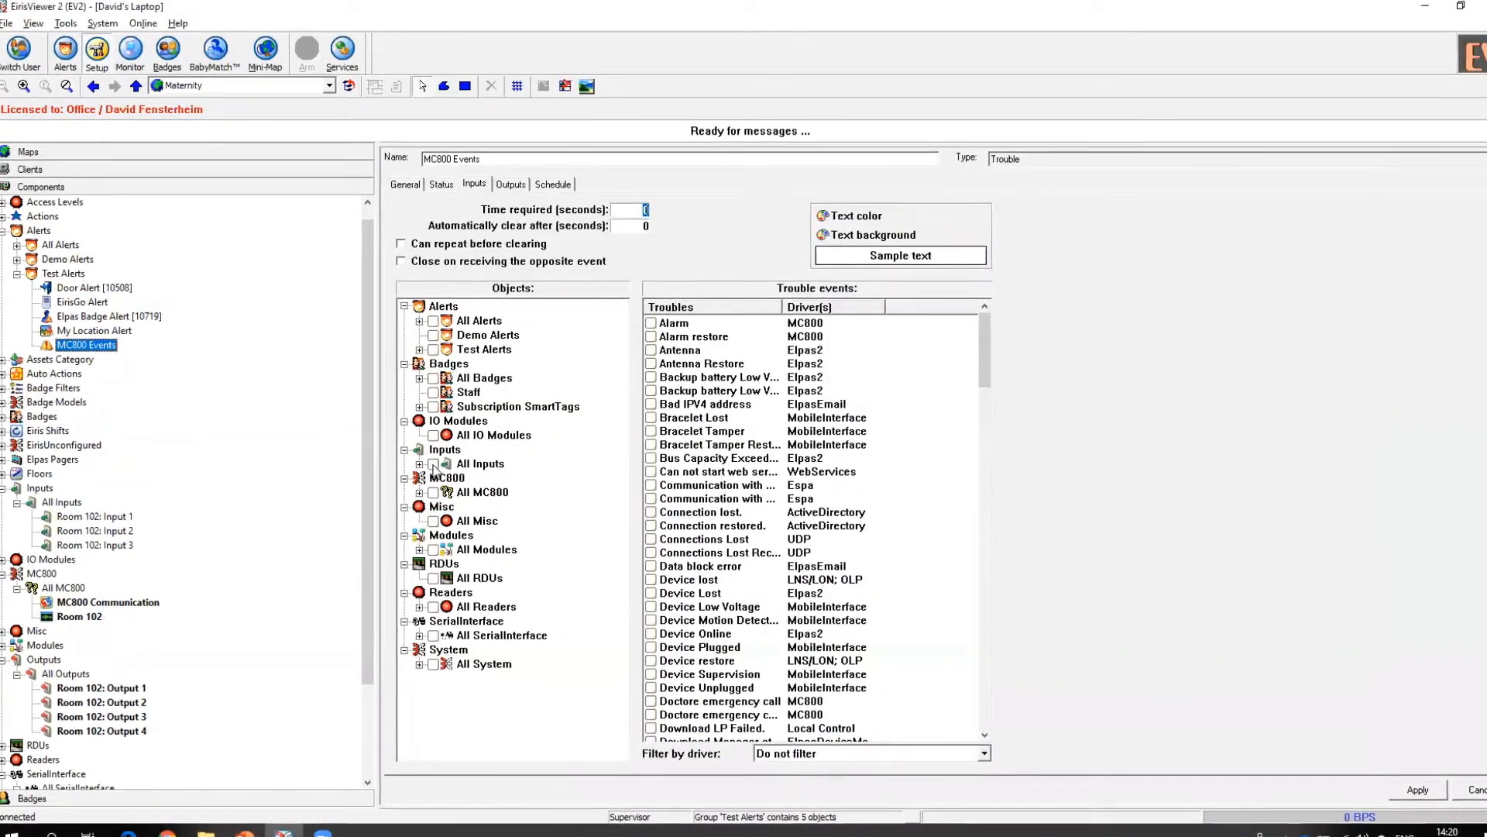
left_click(433, 463)
left_click(419, 464)
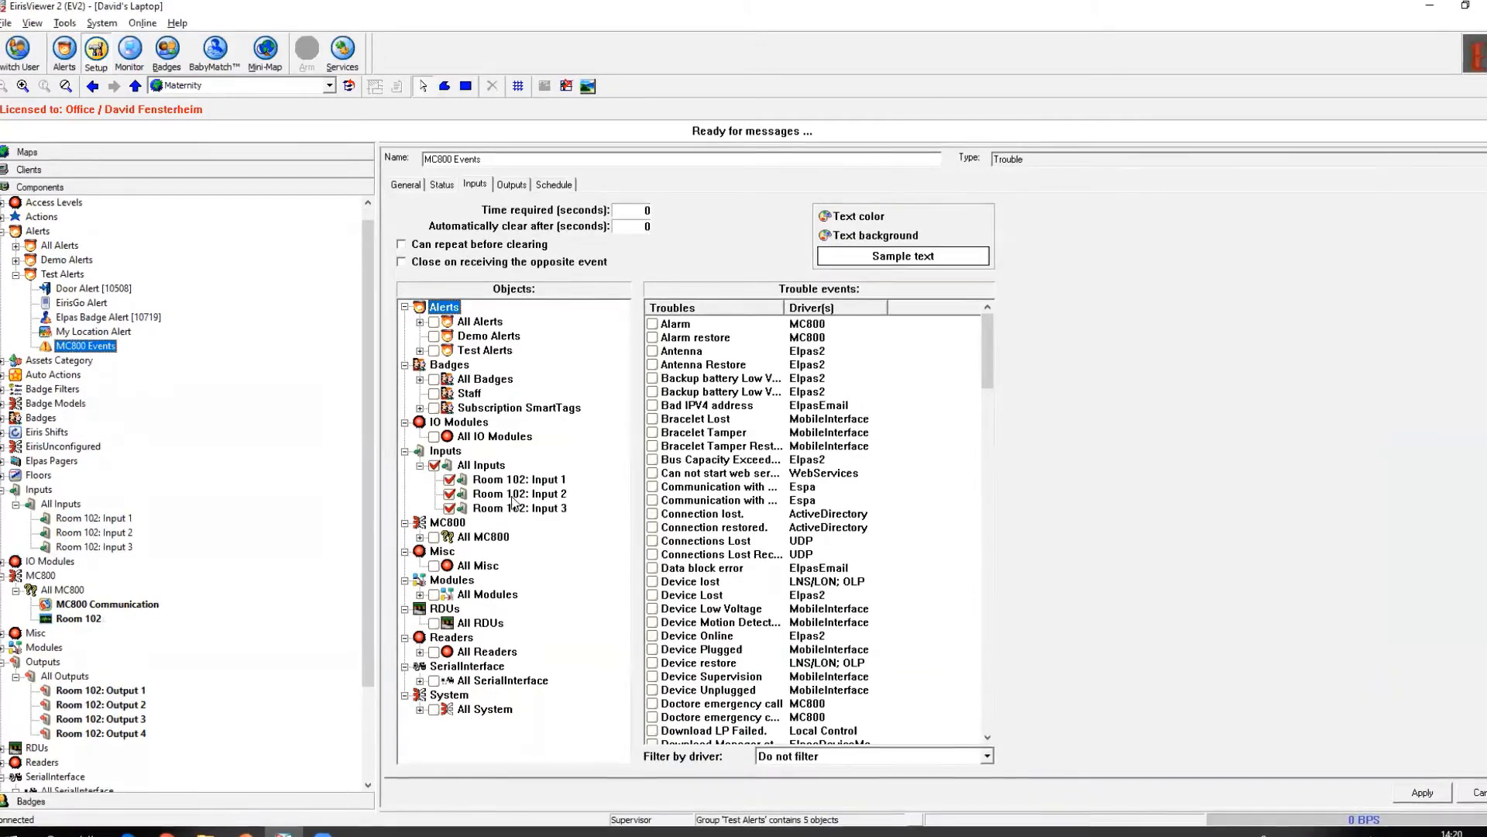
left_click(434, 538)
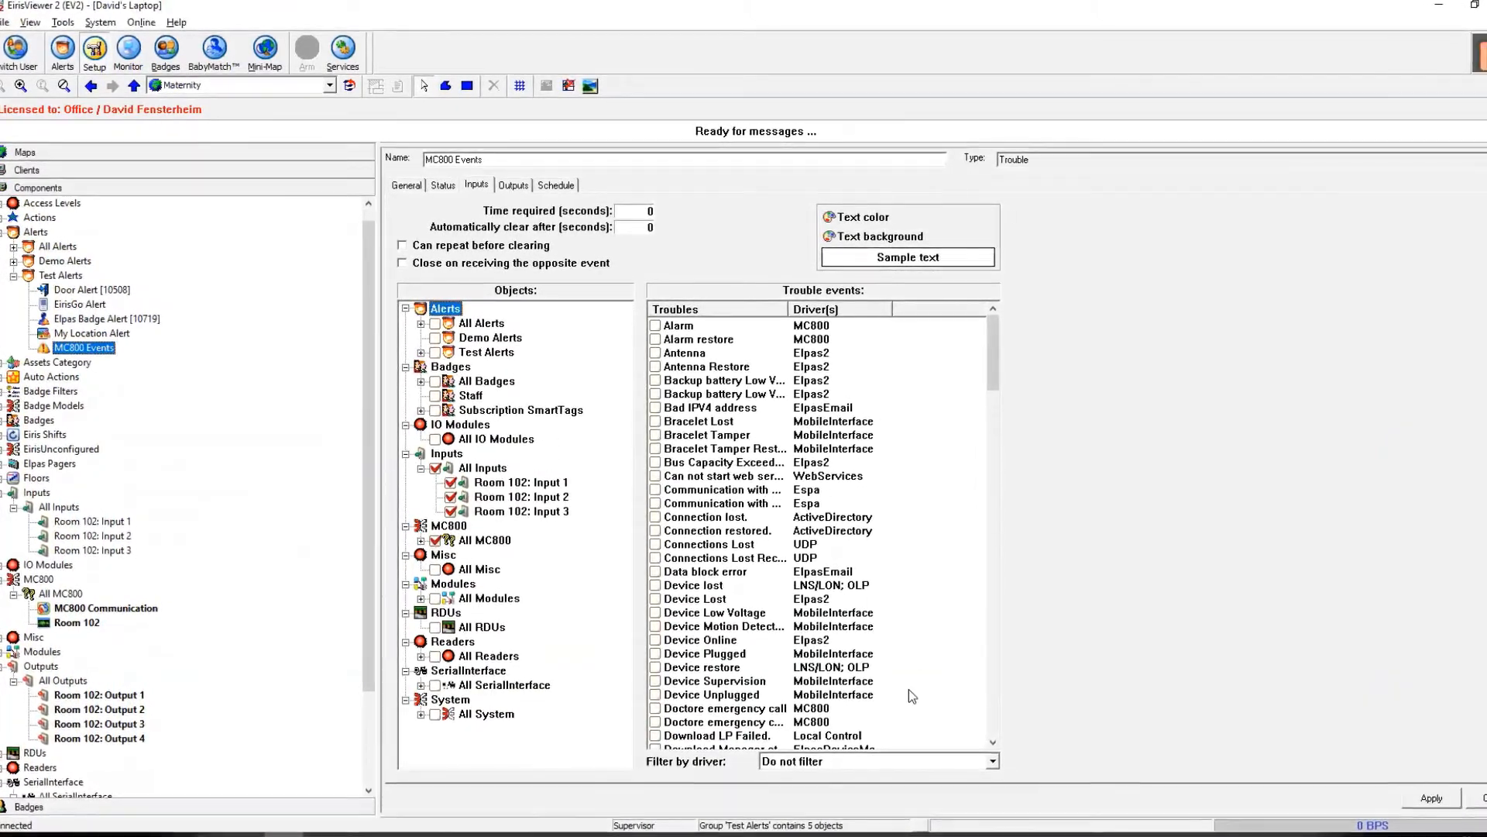
Step: Filter the trouble events by the MC800 driver, select Patient call as the alert's trigger, and apply
left_click(880, 760)
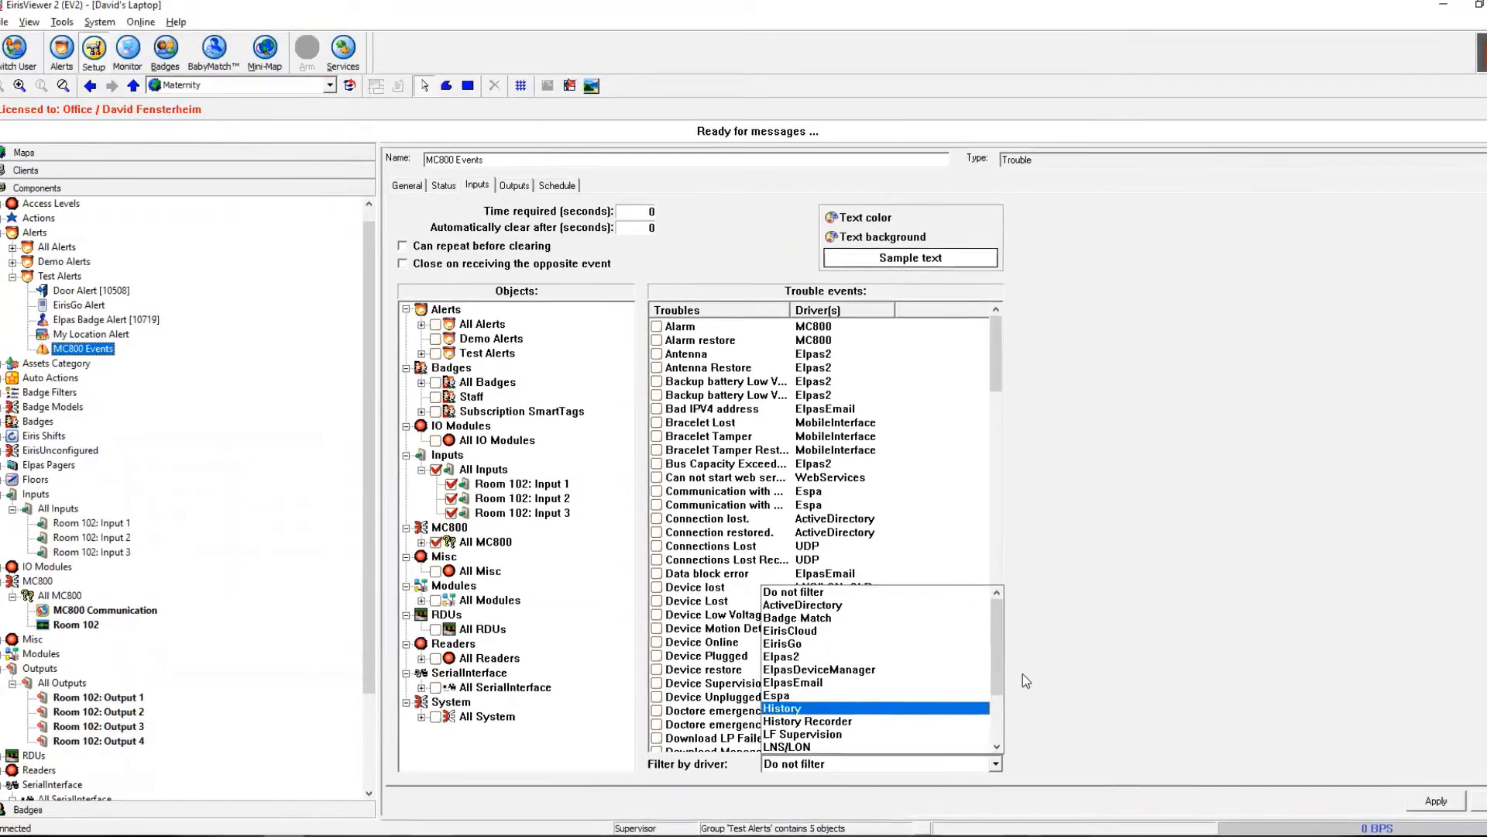
left_click_drag(997, 663, 995, 729)
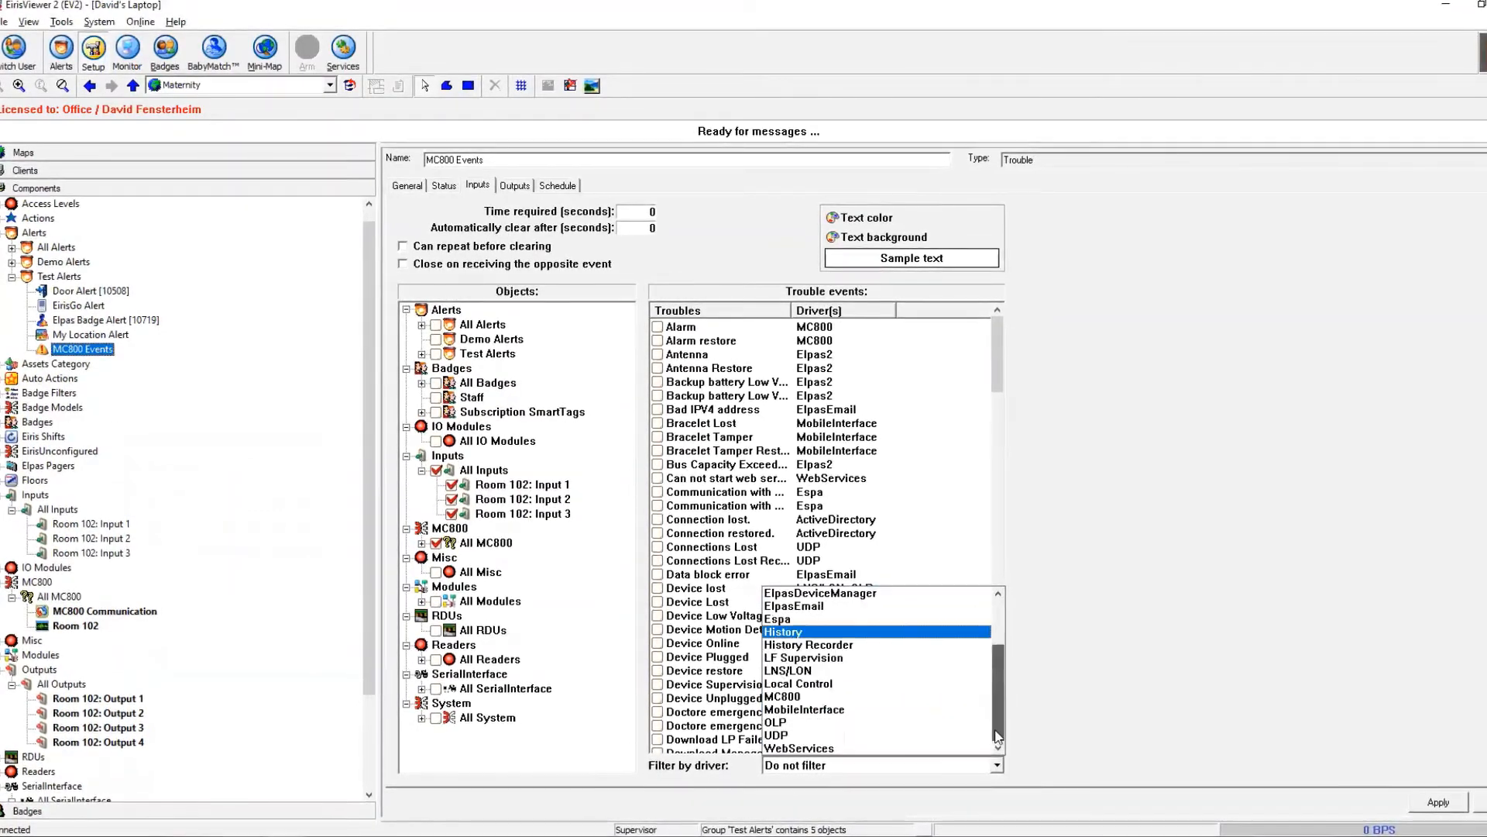
left_click(856, 697)
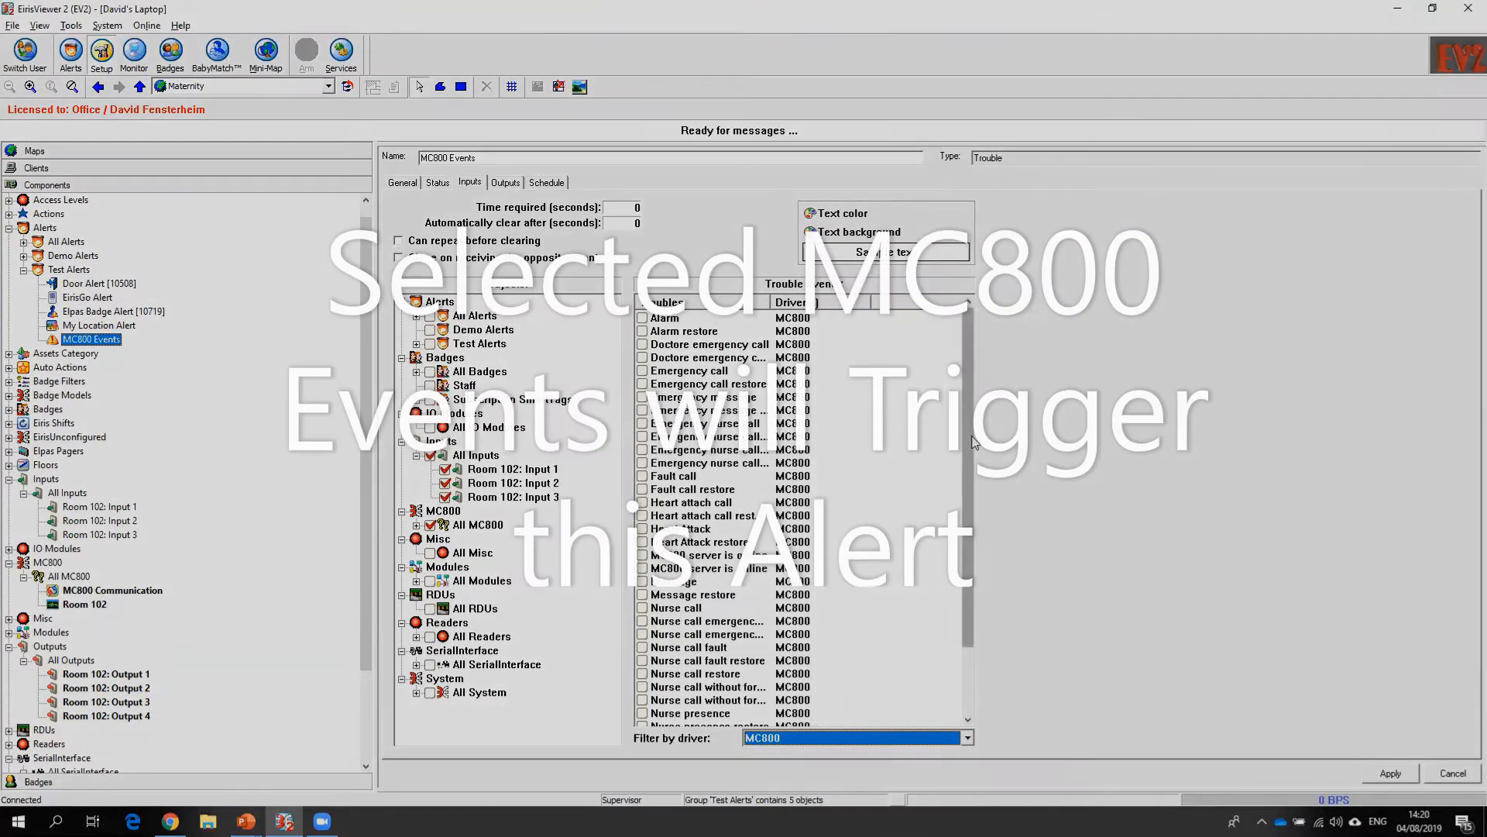
left_click_drag(974, 442, 968, 550)
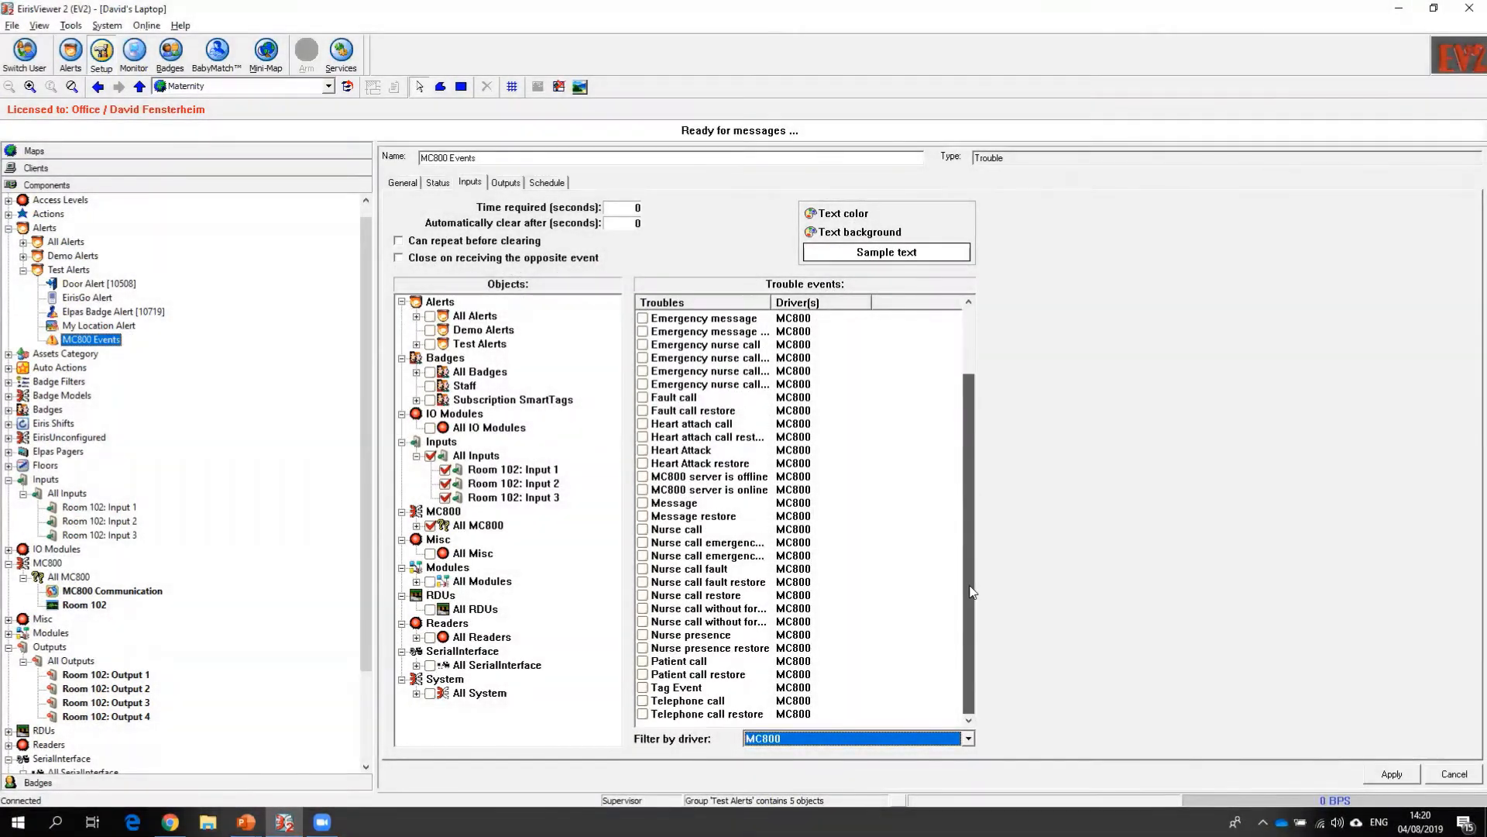
mouse_move(981, 549)
left_mouse_down()
mouse_move(981, 485)
mouse_move(978, 558)
left_mouse_up()
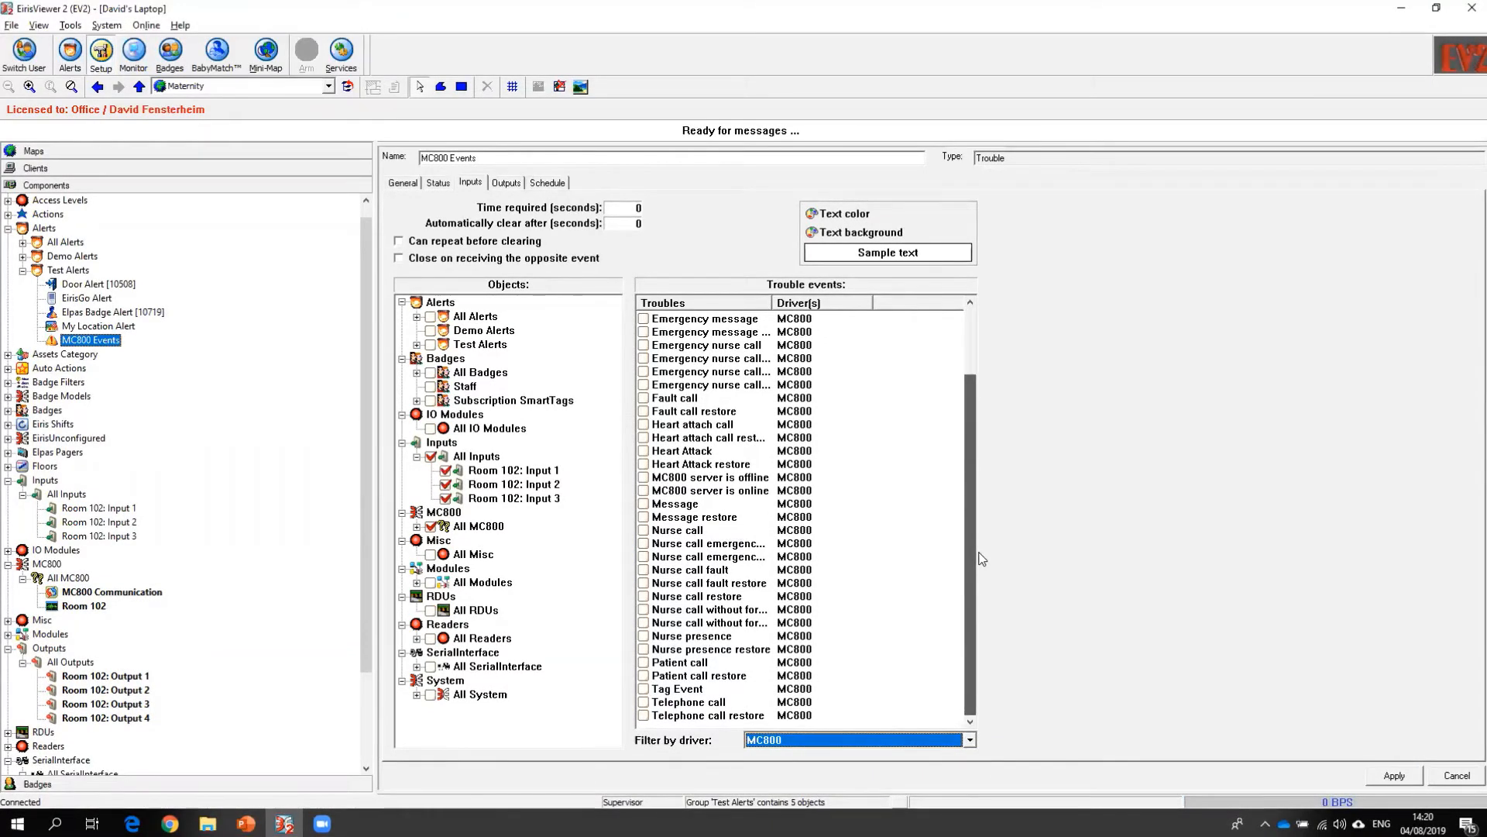
left_click_drag(982, 559, 980, 558)
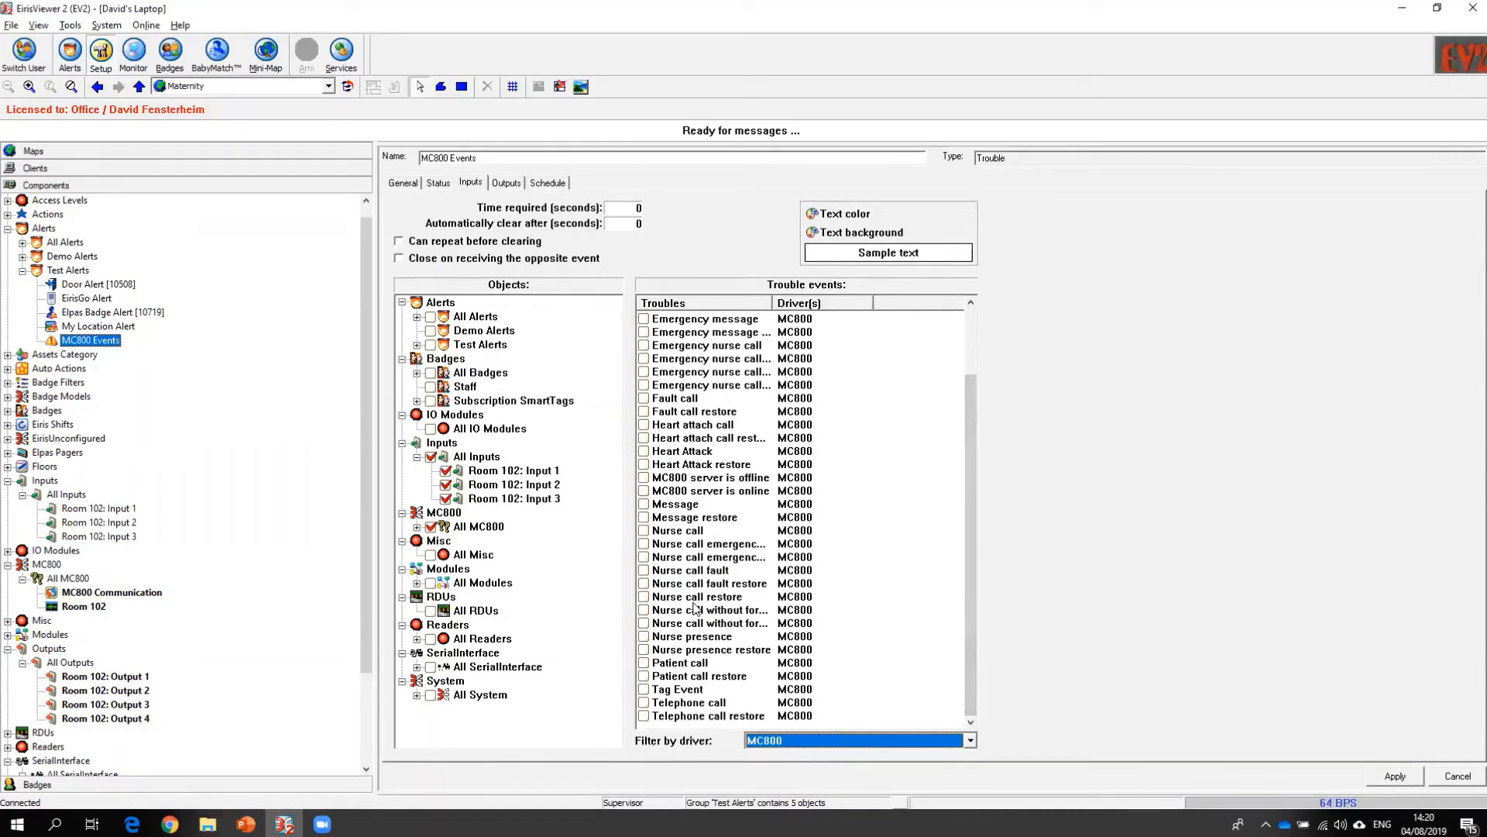
left_click(644, 663)
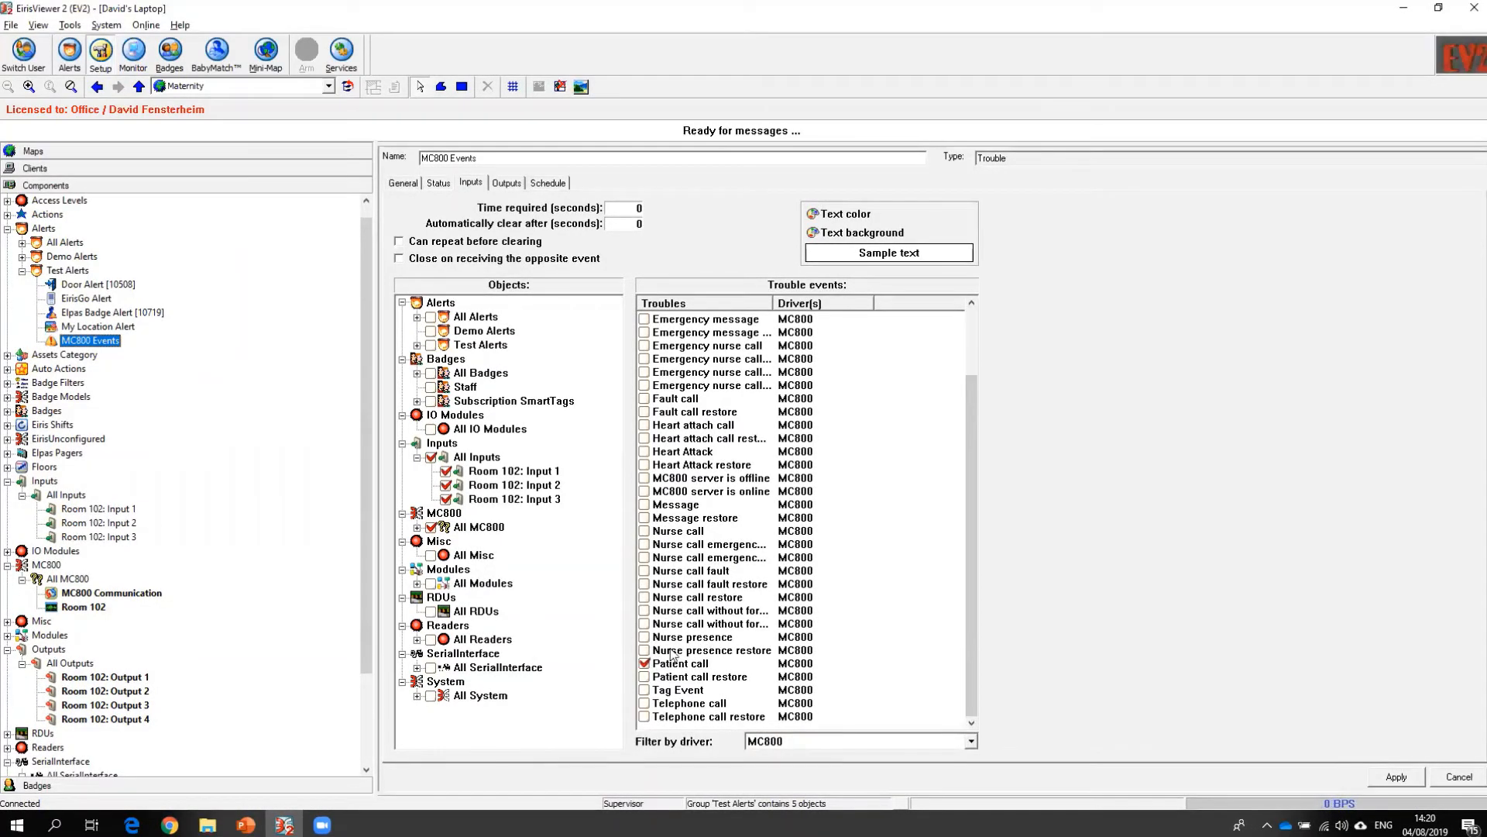
left_click(1391, 778)
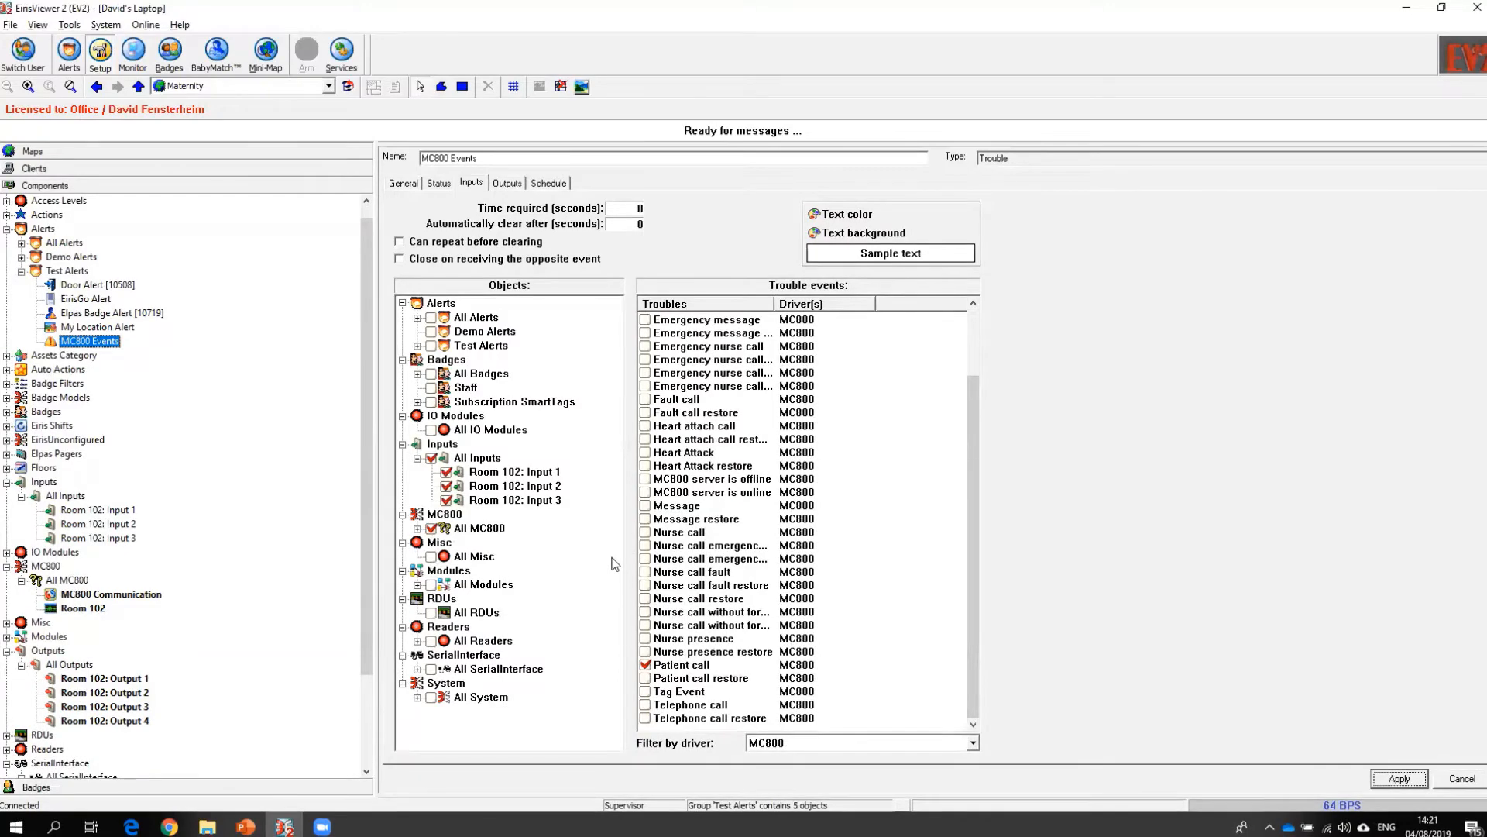
Step: Set the MC800 Events alert to close on receiving the opposite event, apply, and select the laptop and mobile clients as its outputs
left_click(401, 261)
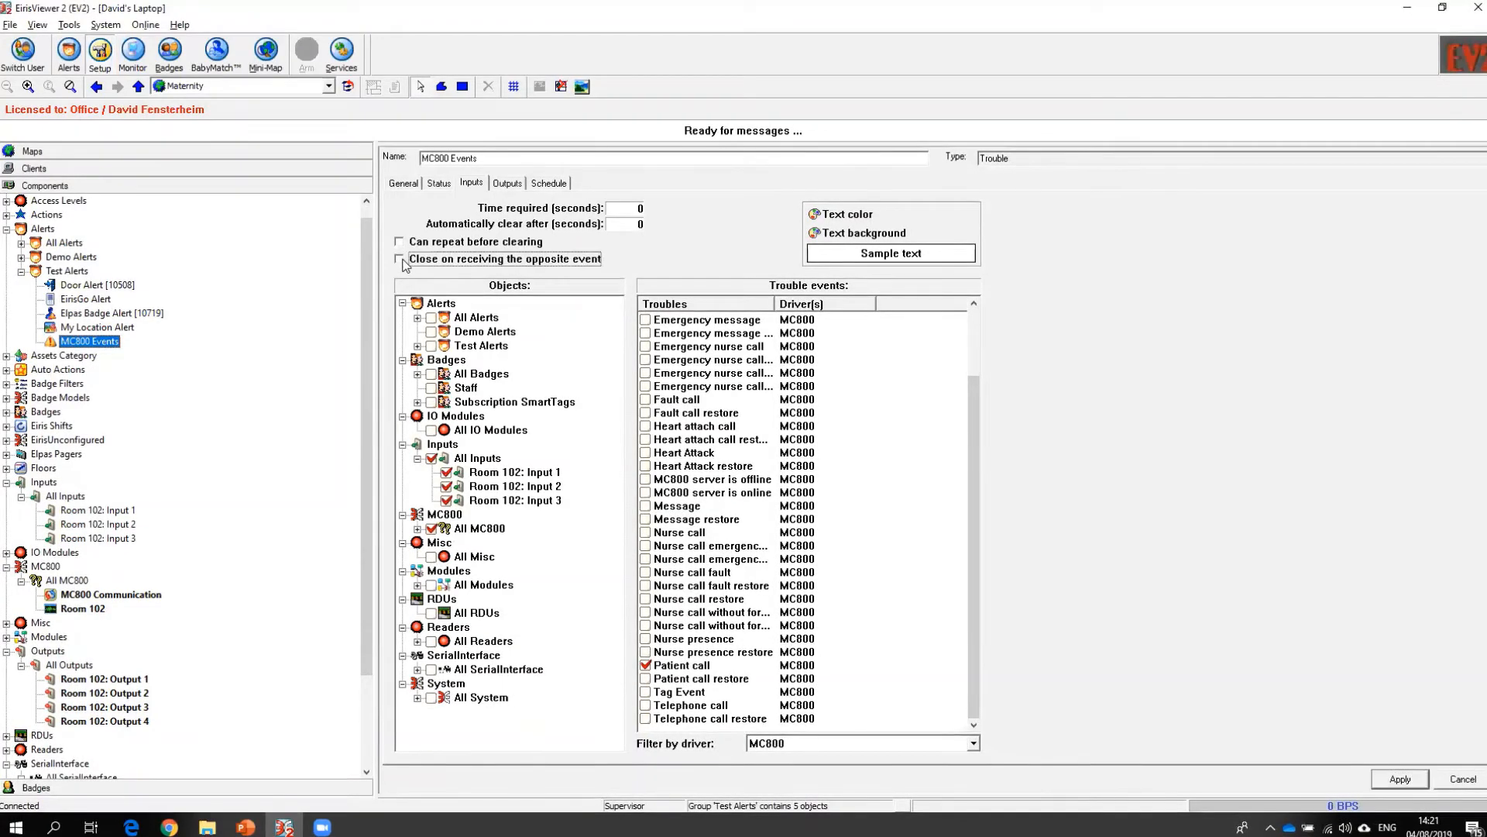
left_click(1422, 781)
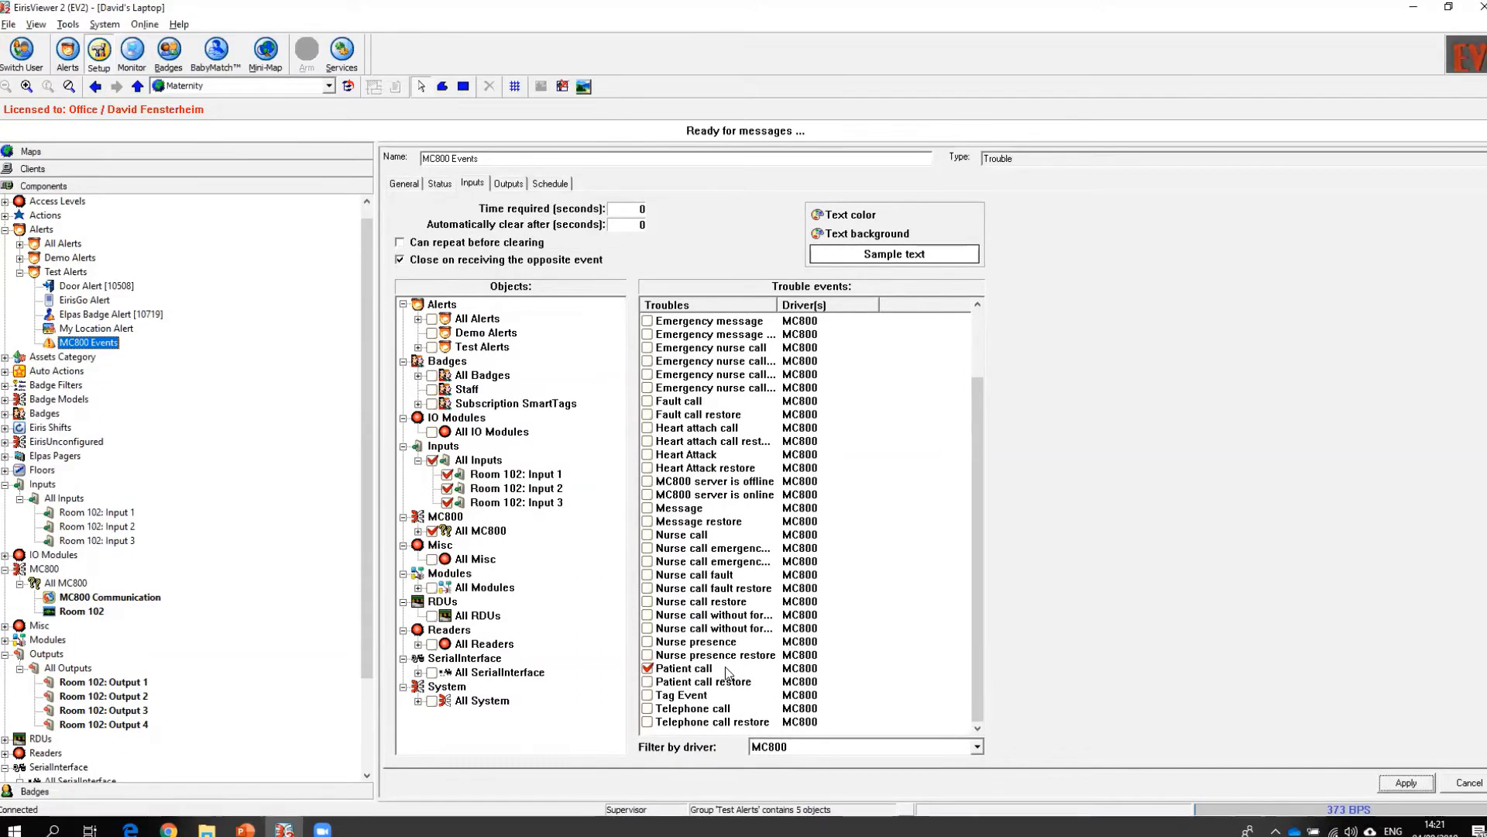
left_click(508, 183)
double_click(425, 212)
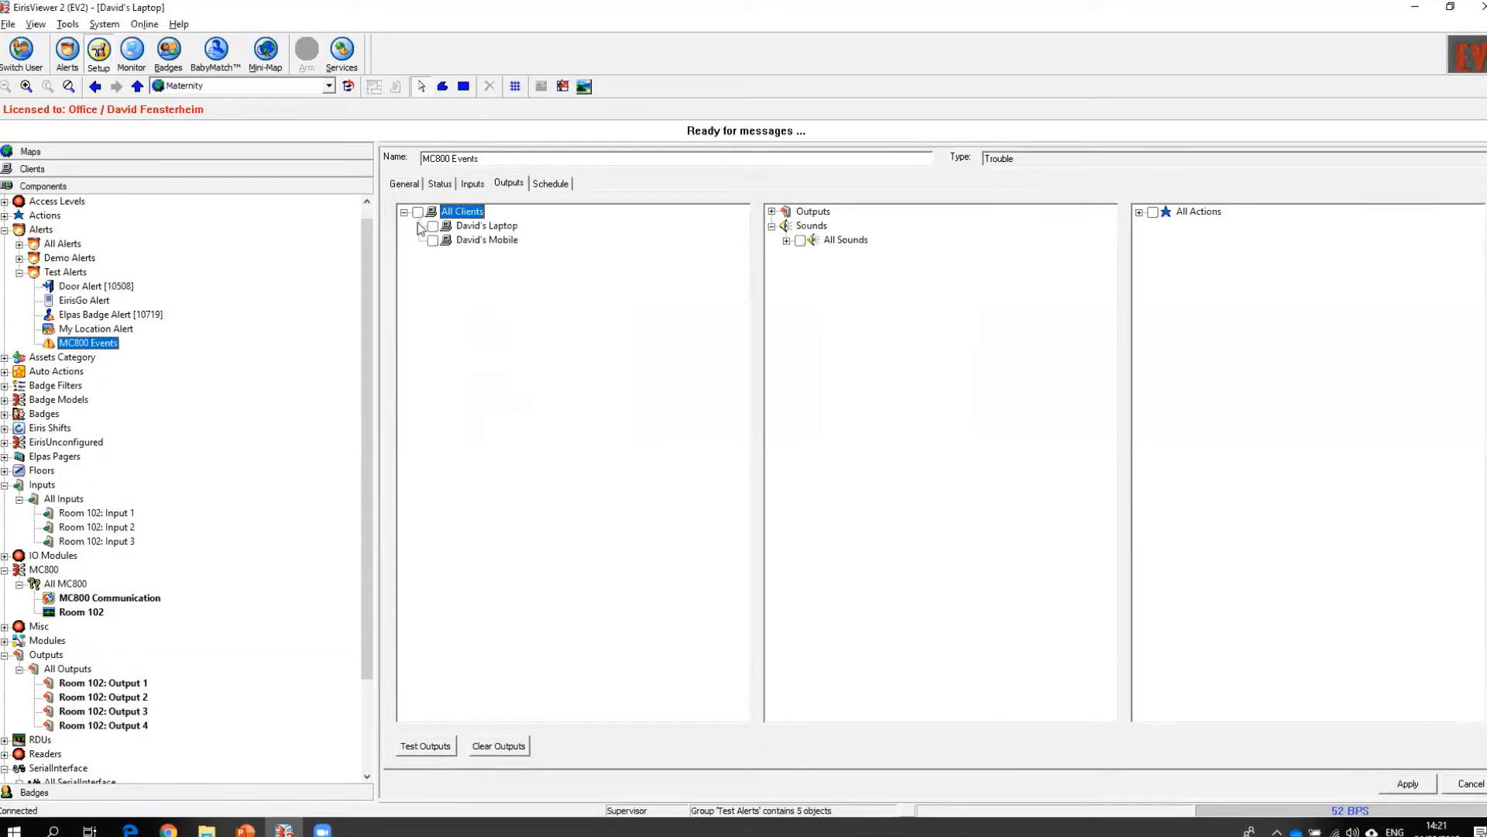
left_click(434, 226)
left_click(433, 240)
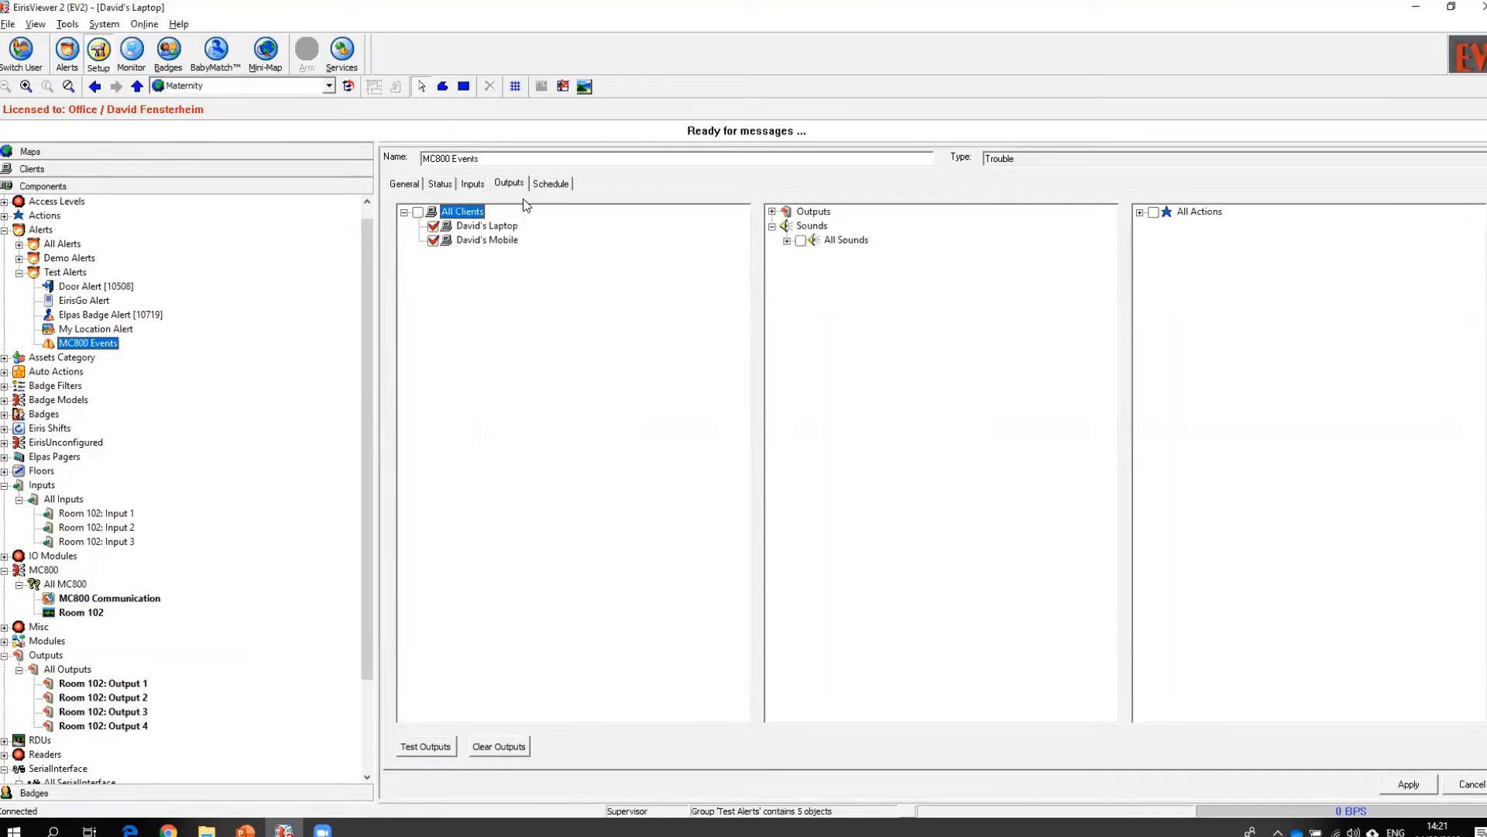
Step: Add a schedule without any selected days to the MC800 Events alert and remove it again
left_click(560, 186)
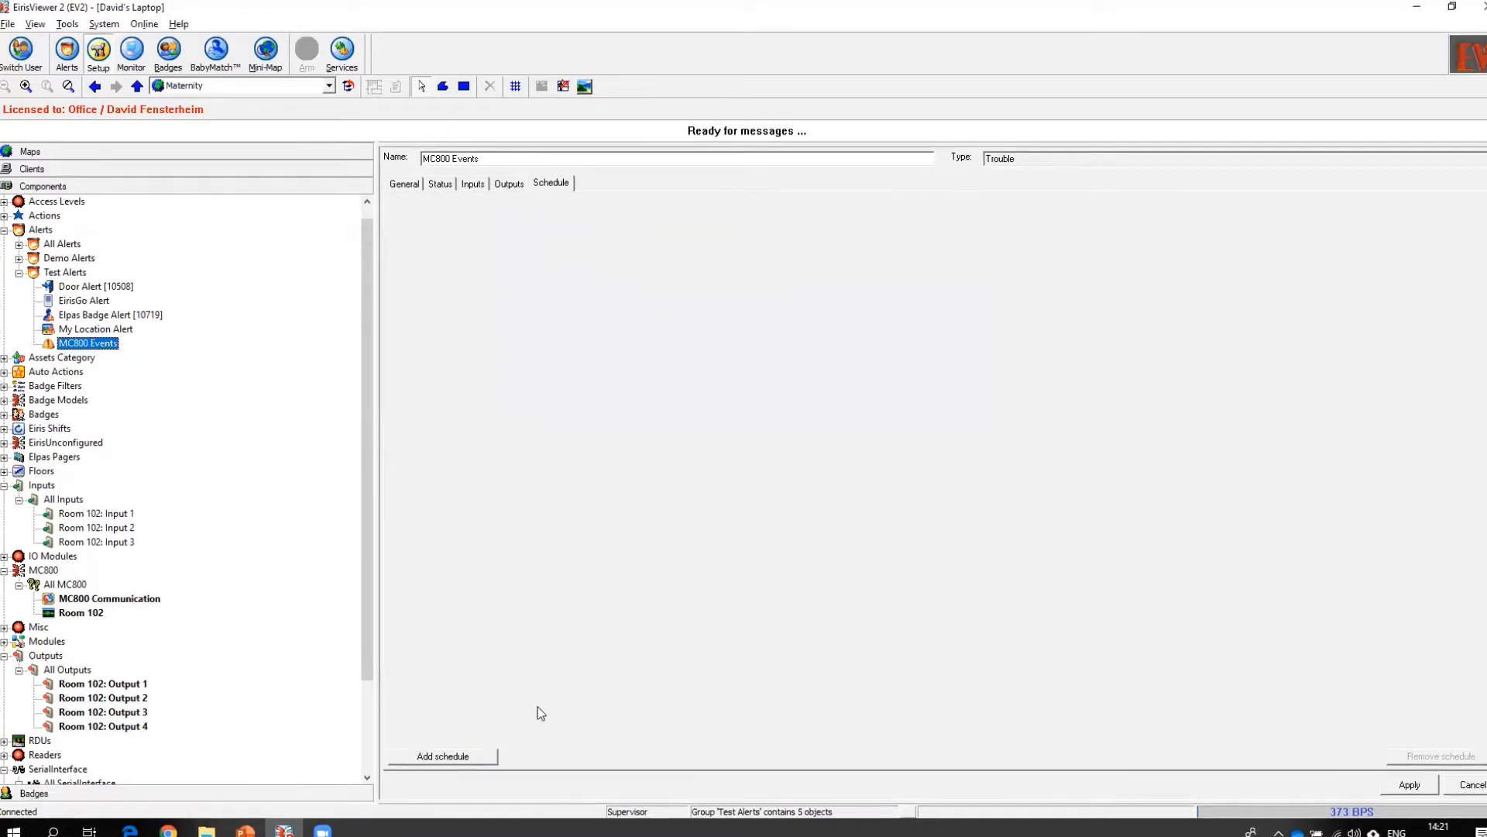
left_click(492, 758)
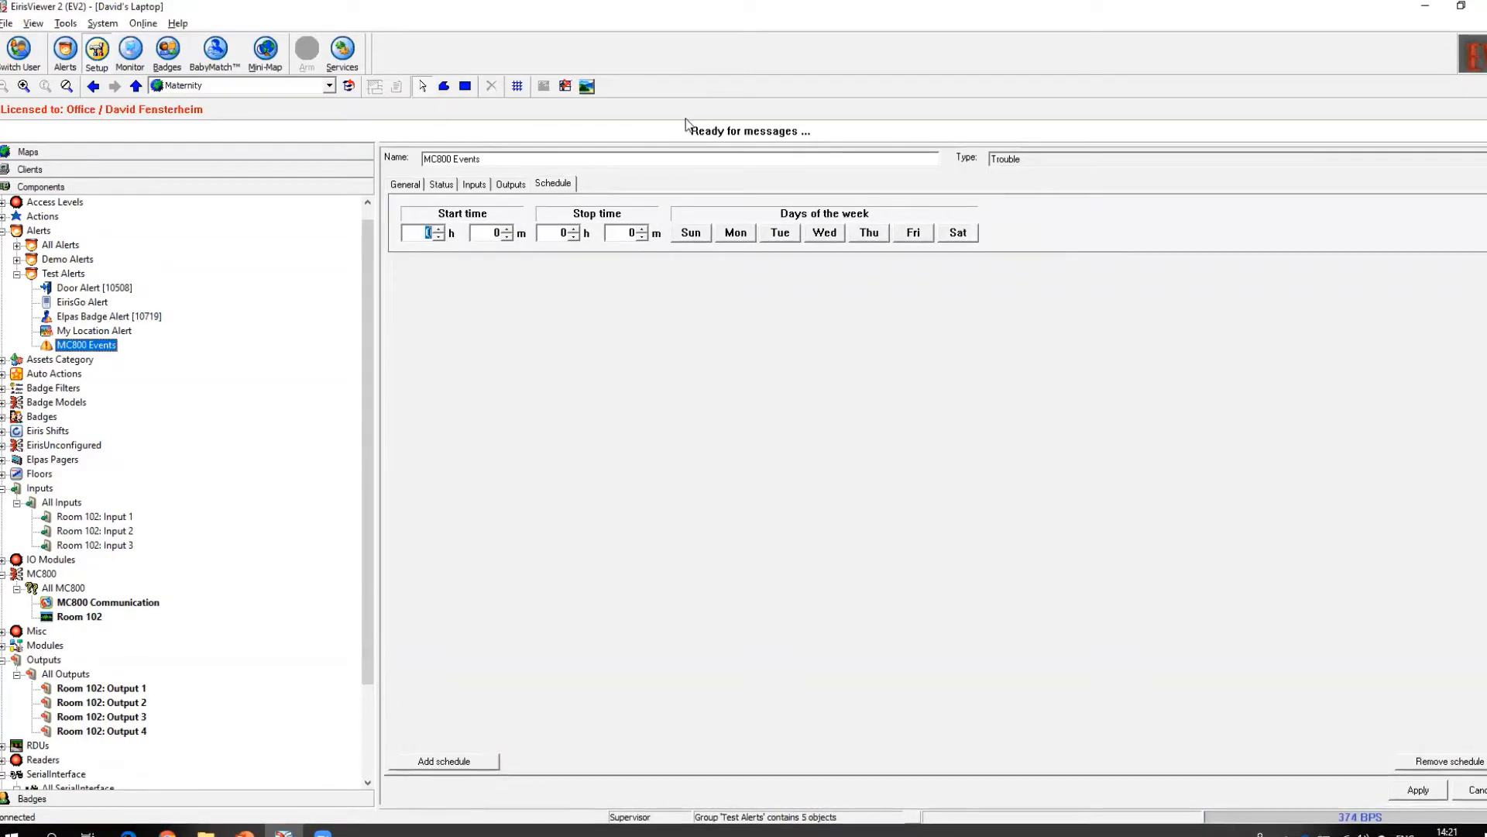
left_click(512, 187)
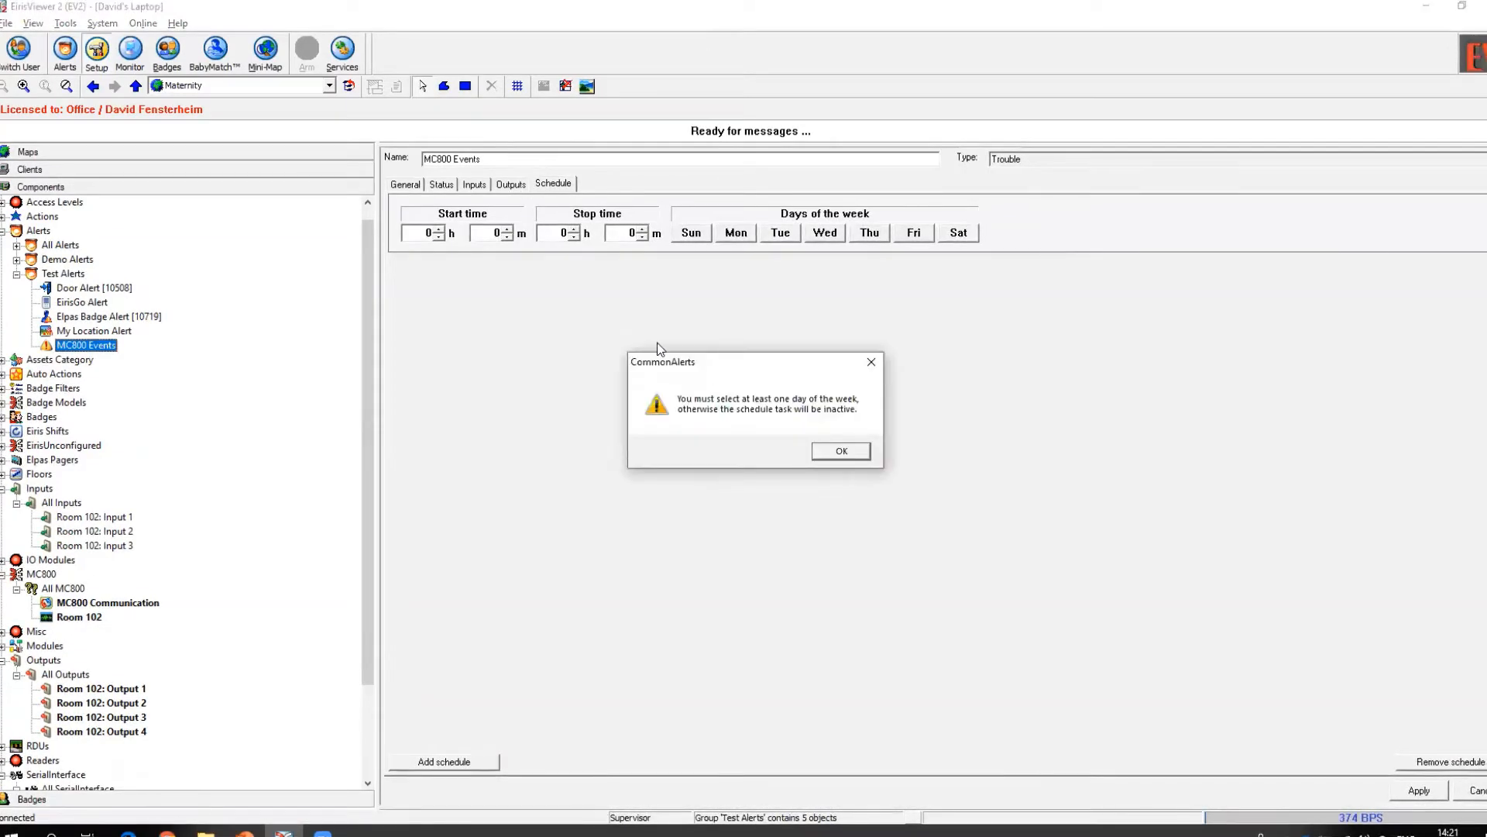
left_click(857, 455)
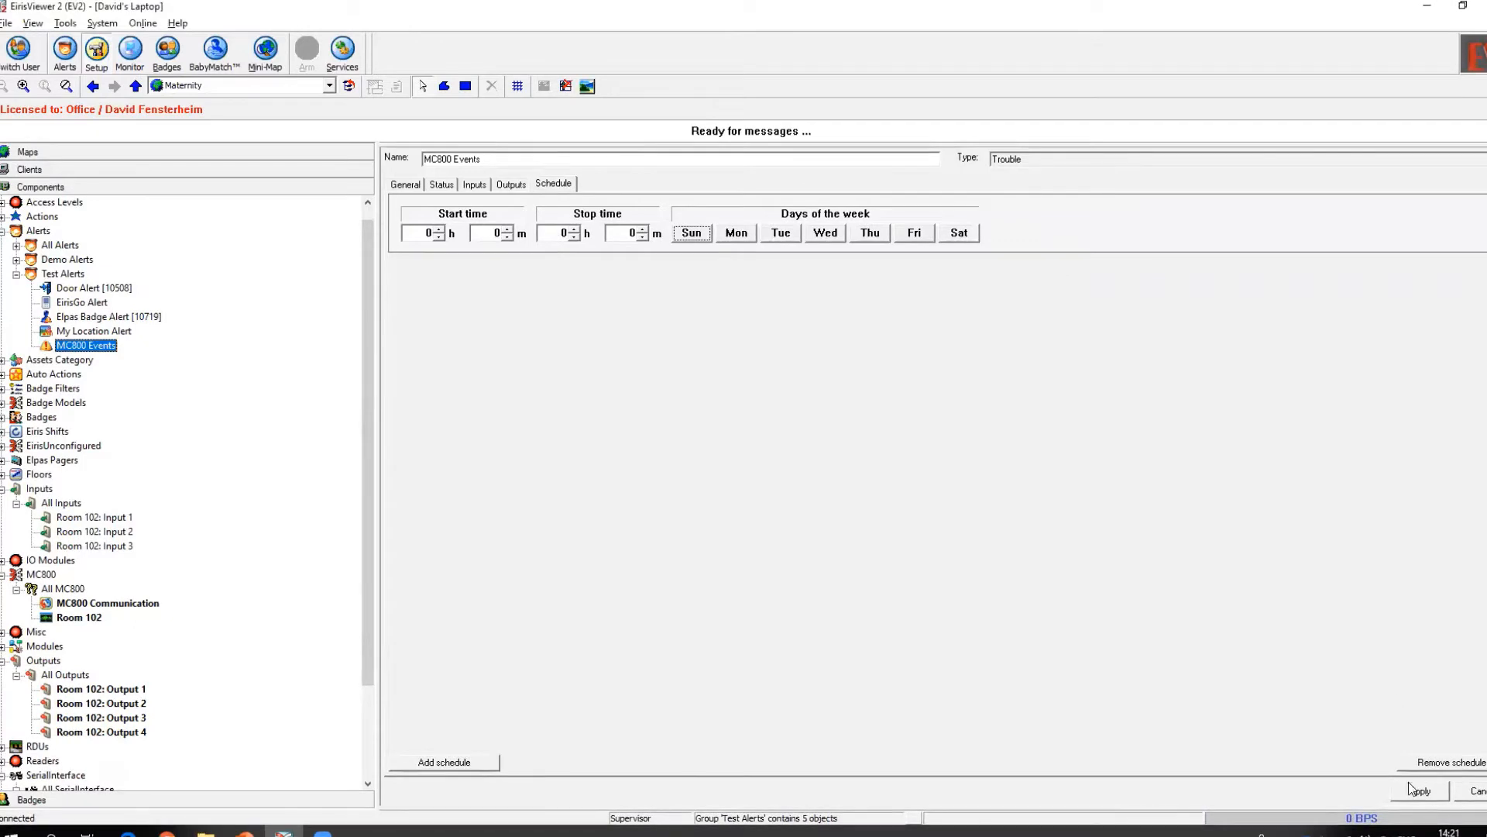
left_click(1424, 764)
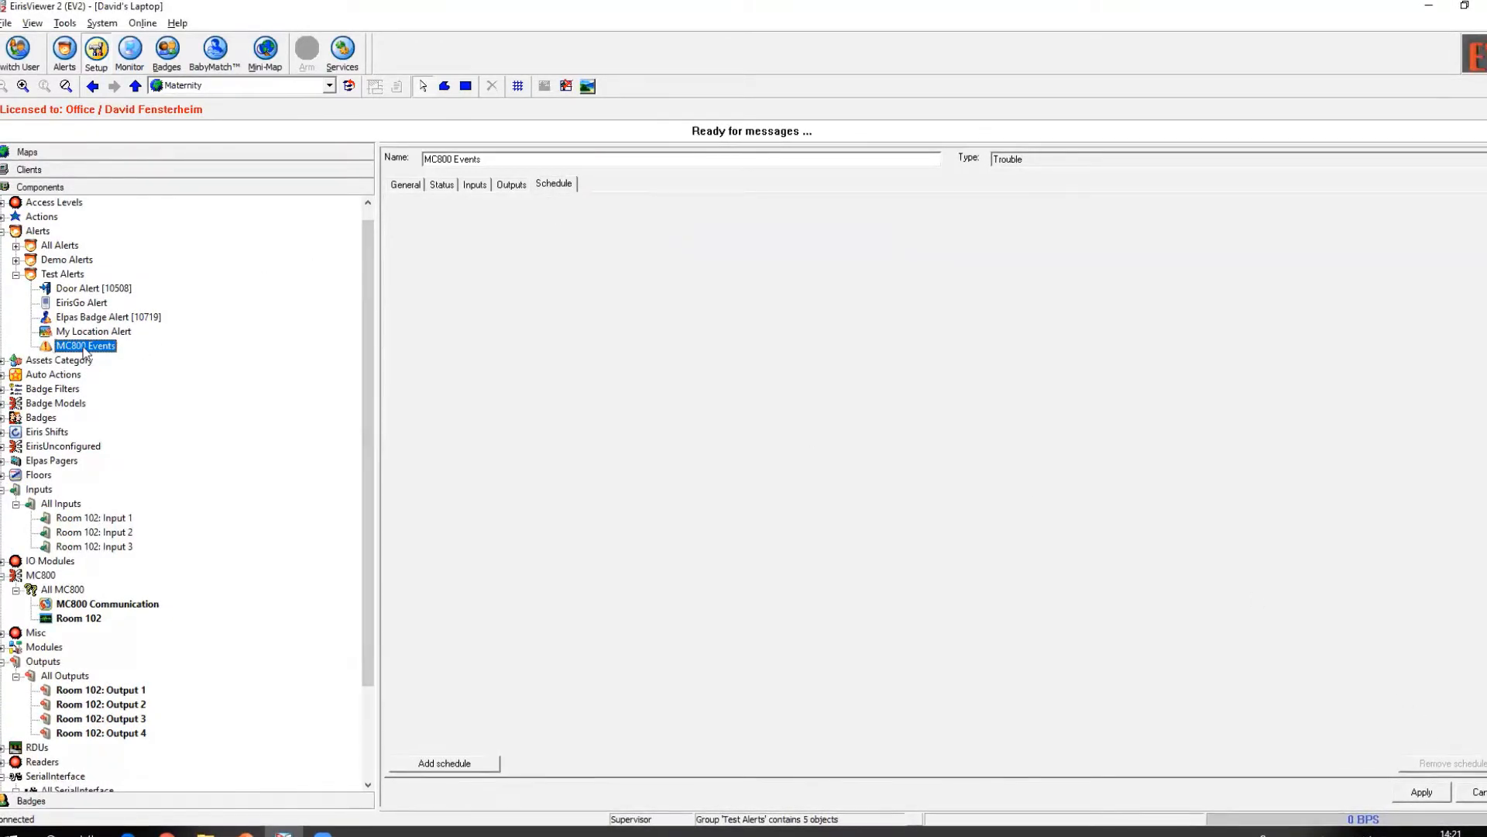
Step: Review the general settings of Room 102 Input 1, Input 2 and Input 3
left_click(89, 518)
left_click(85, 547)
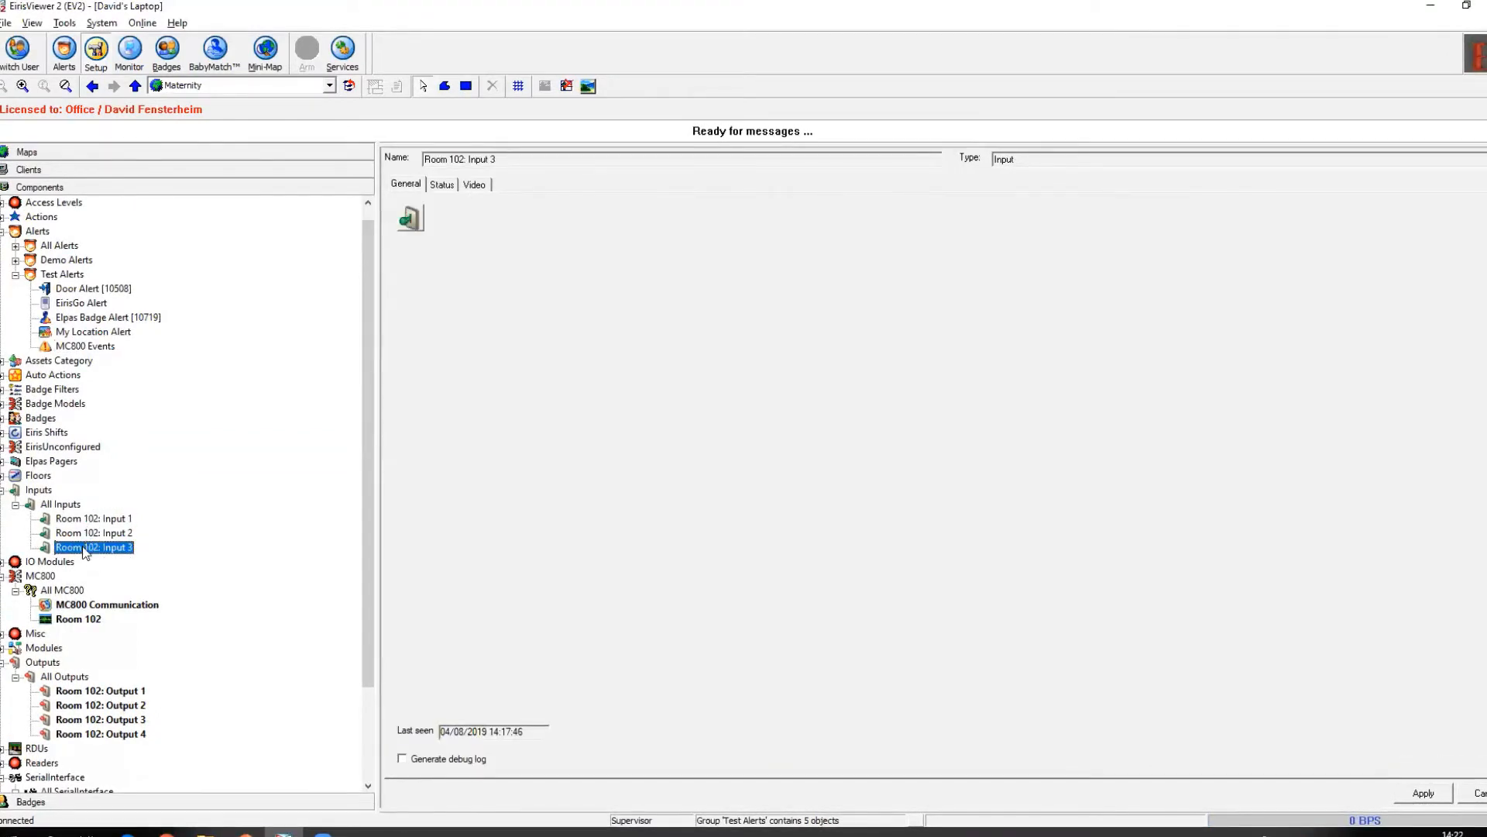
left_click(86, 534)
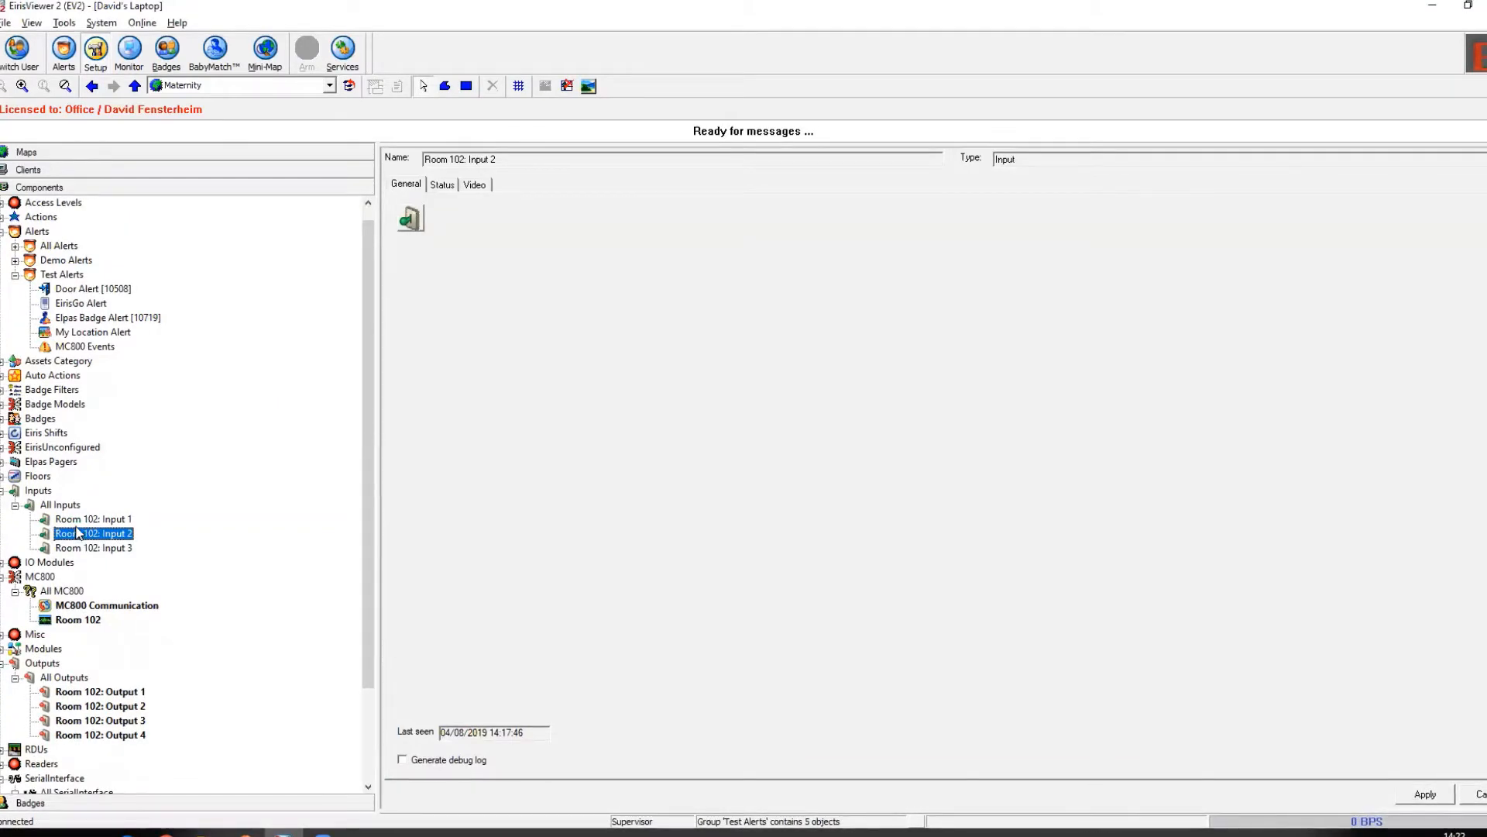
left_click(77, 519)
left_click(76, 534)
left_click(87, 548)
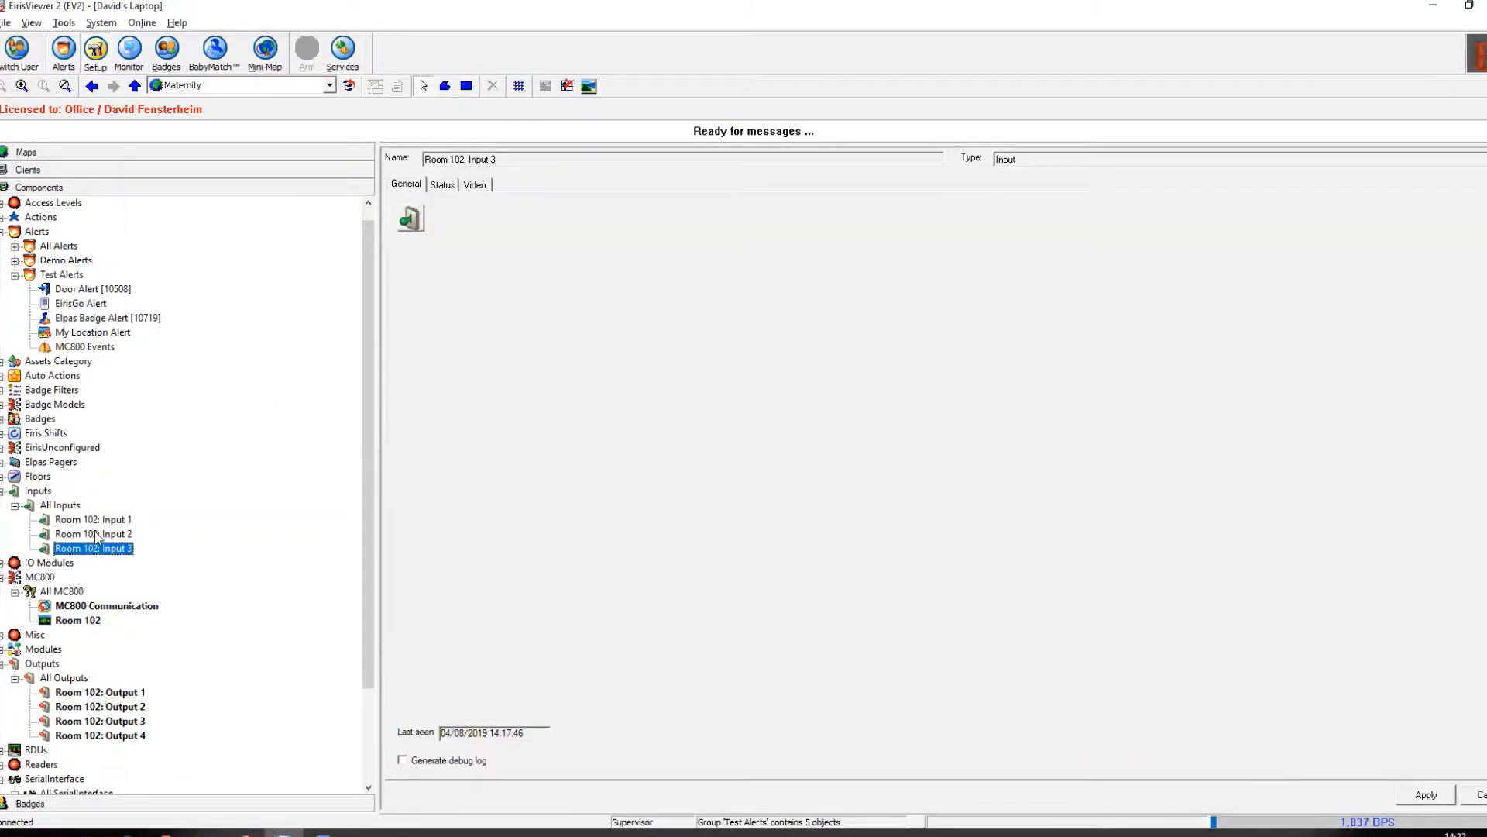
left_click(92, 519)
left_click(85, 535)
left_click(81, 548)
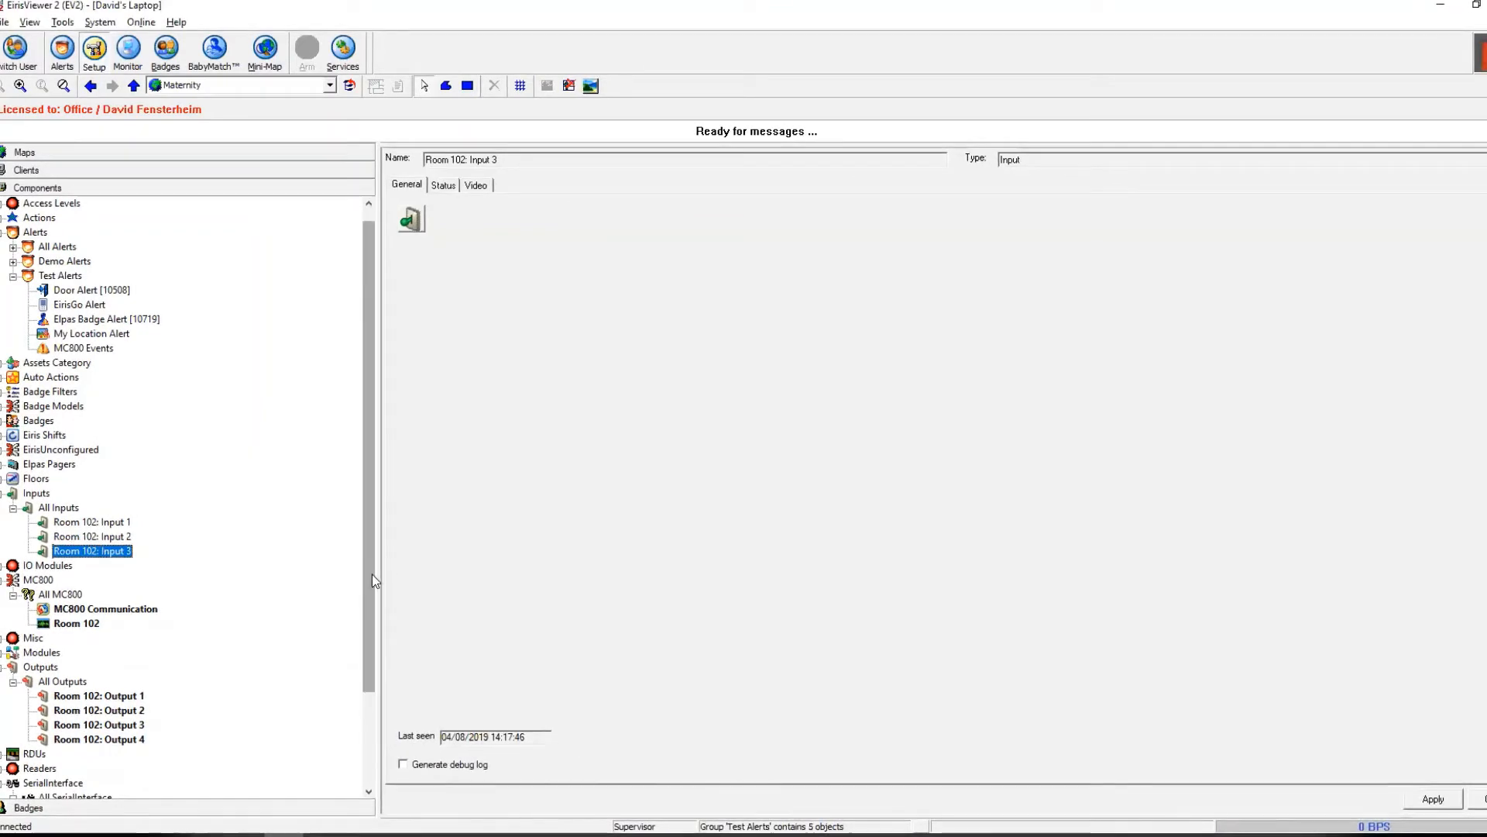
Step: Try selecting Room 102 Output 1 and Output 2 as outputs of the Attack on Staff demo alert, and deselect both
left_click_drag(372, 574, 372, 667)
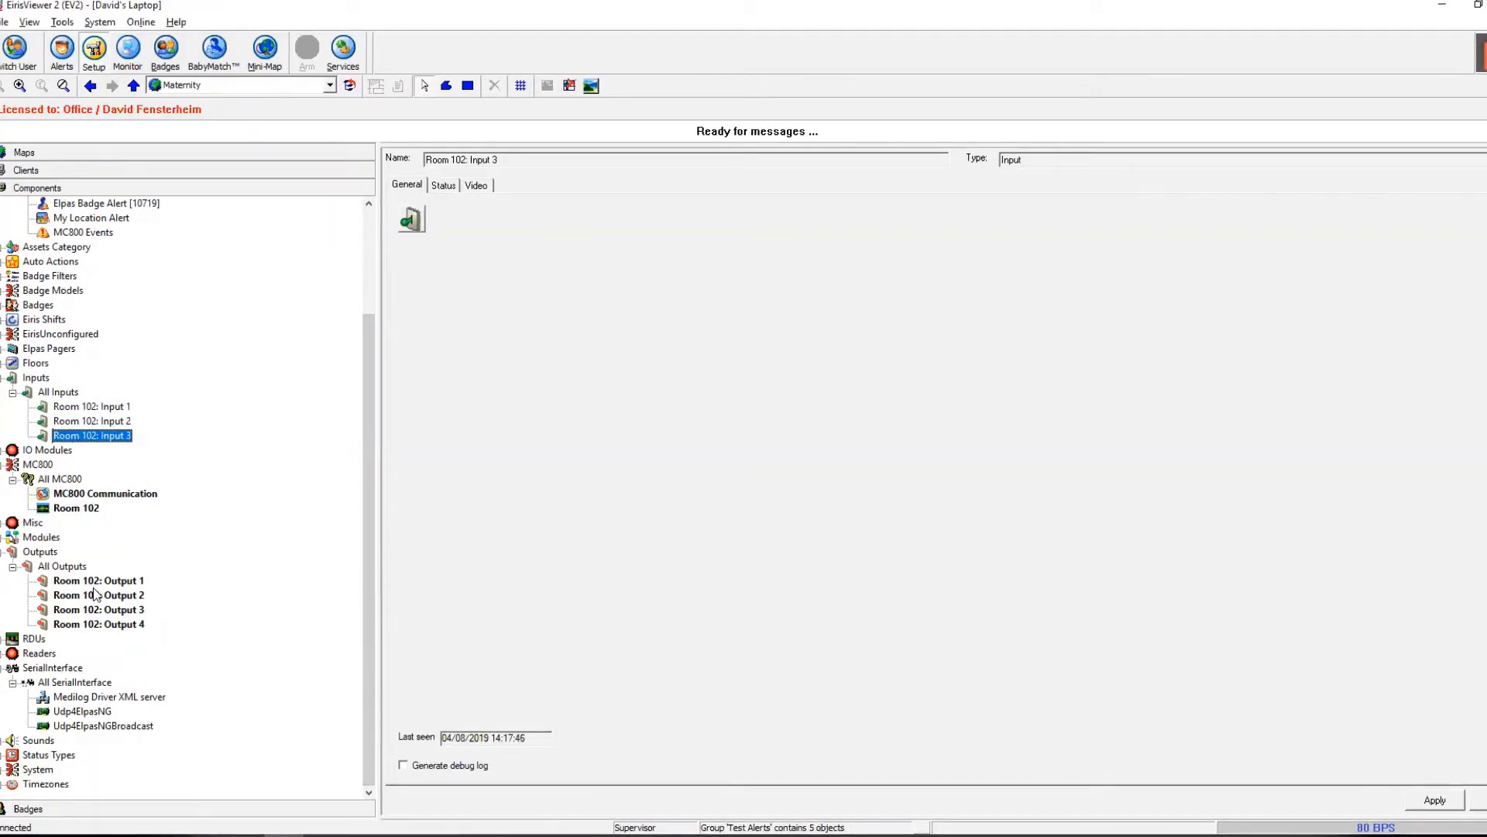
left_click_drag(364, 336, 392, 278)
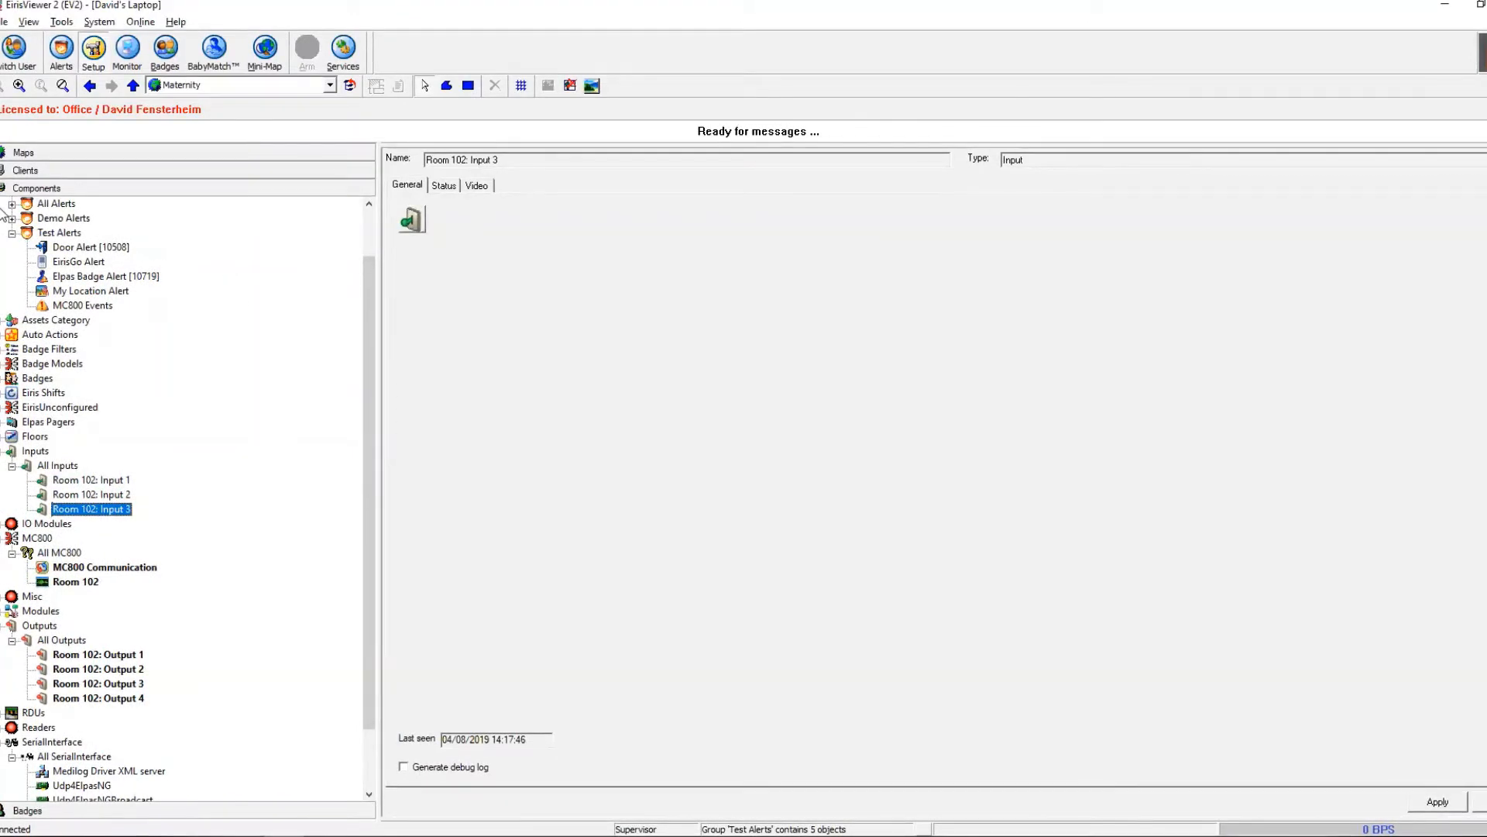
left_click(12, 218)
left_click(74, 247)
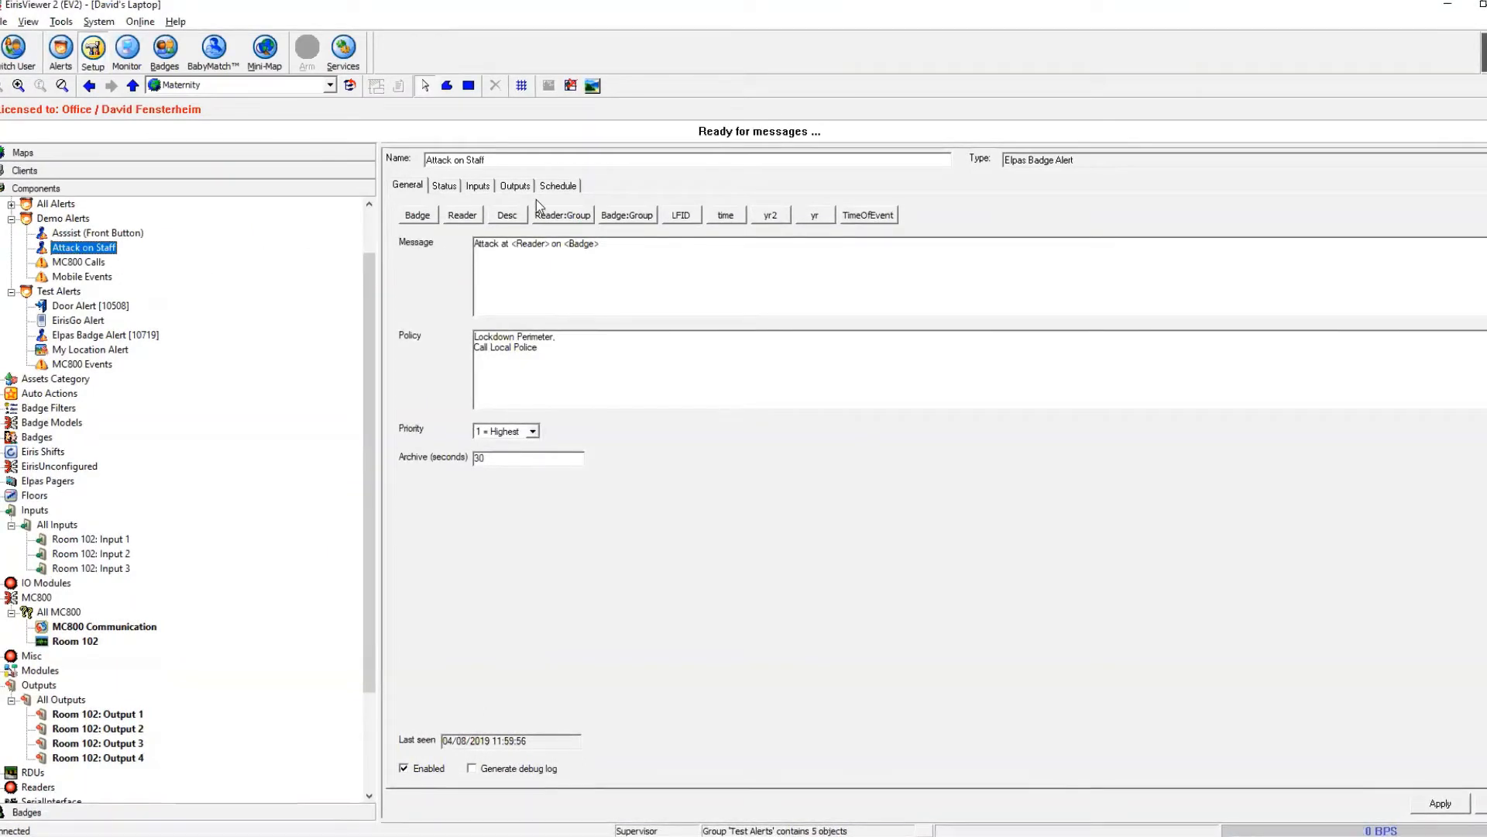
left_click(517, 186)
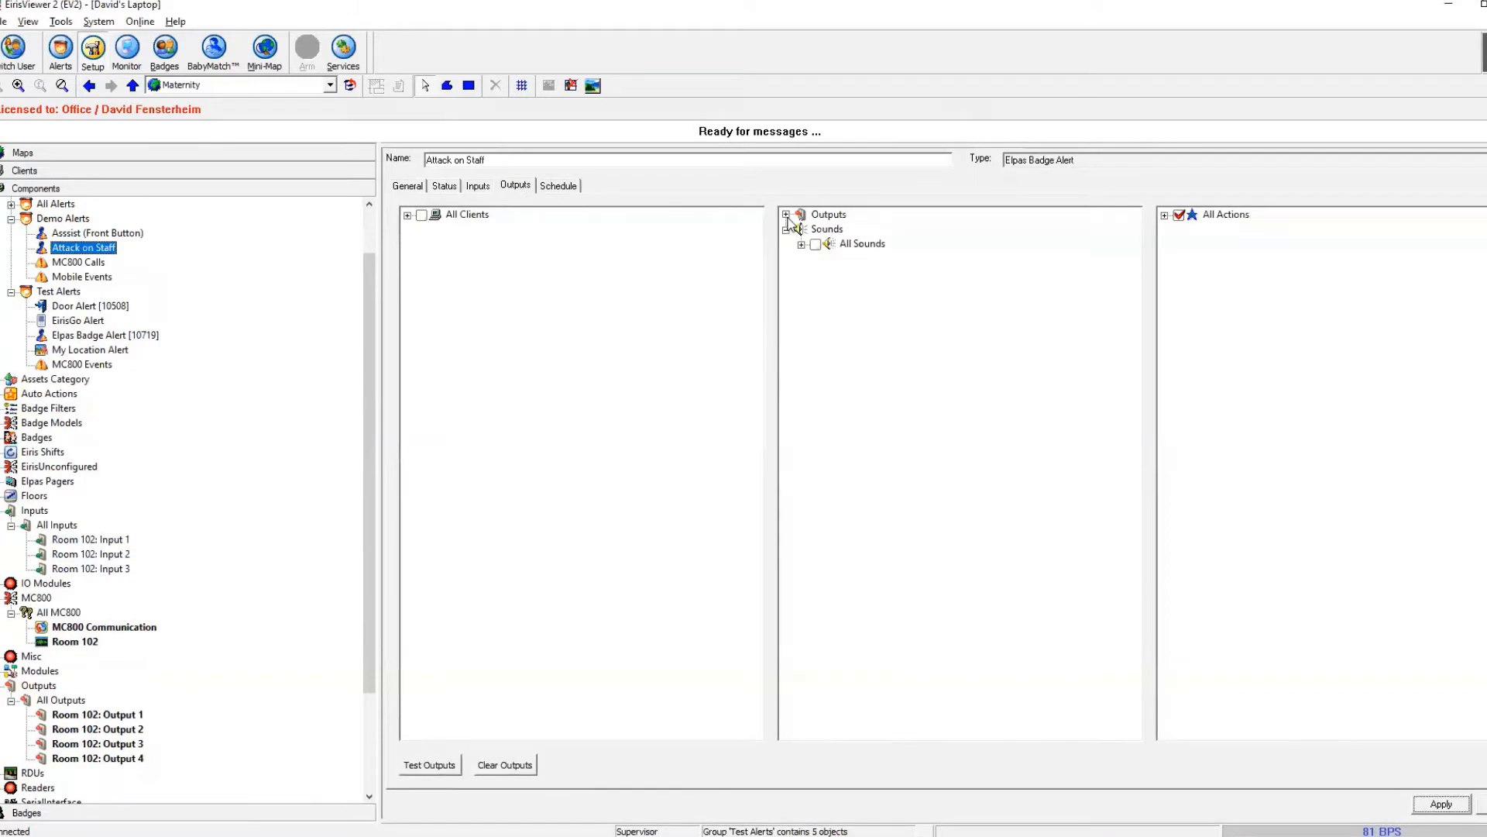
left_click(787, 214)
left_click(801, 231)
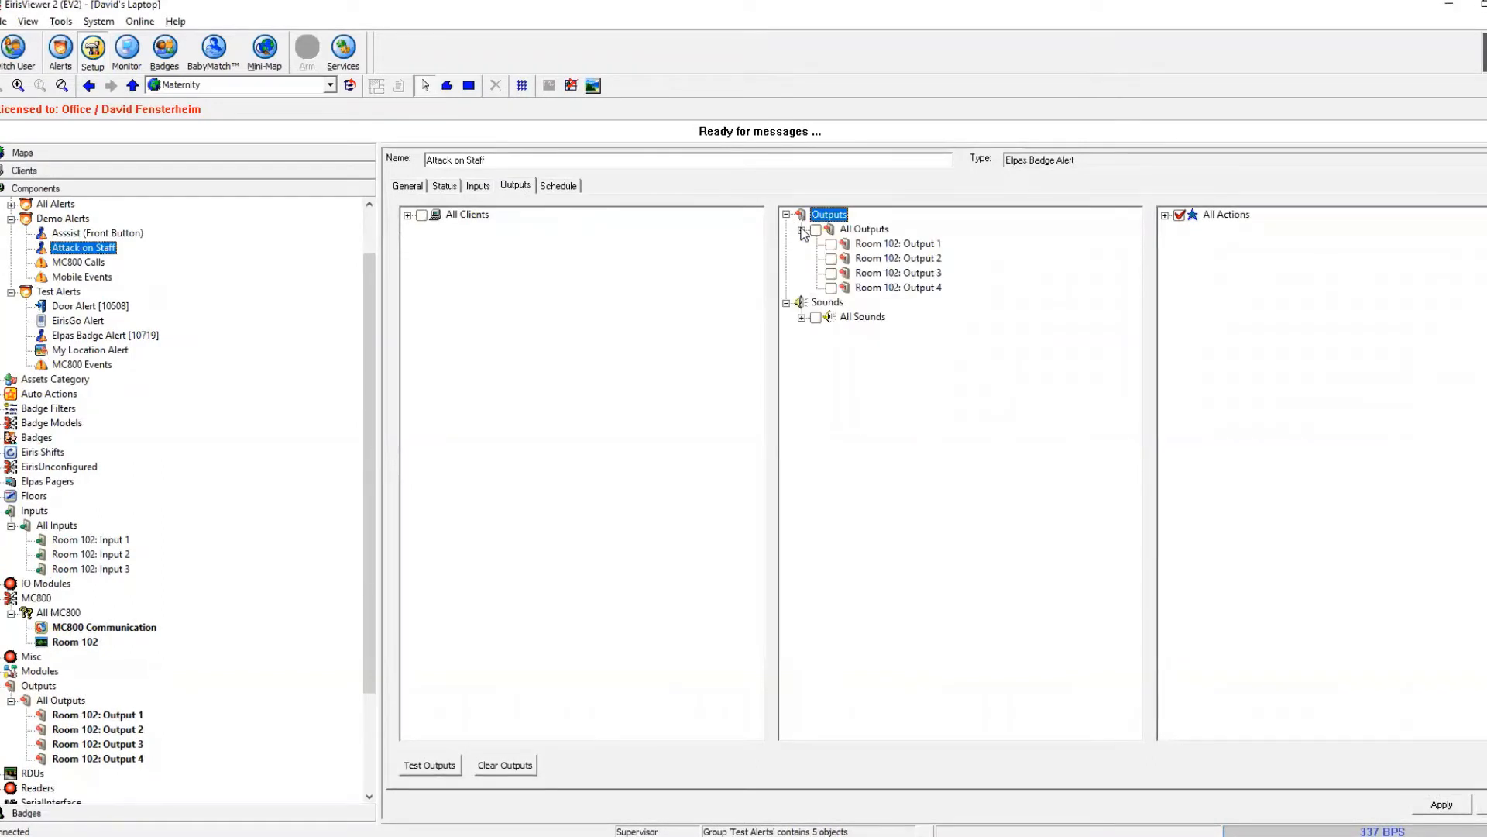
left_click(832, 259)
left_click(834, 244)
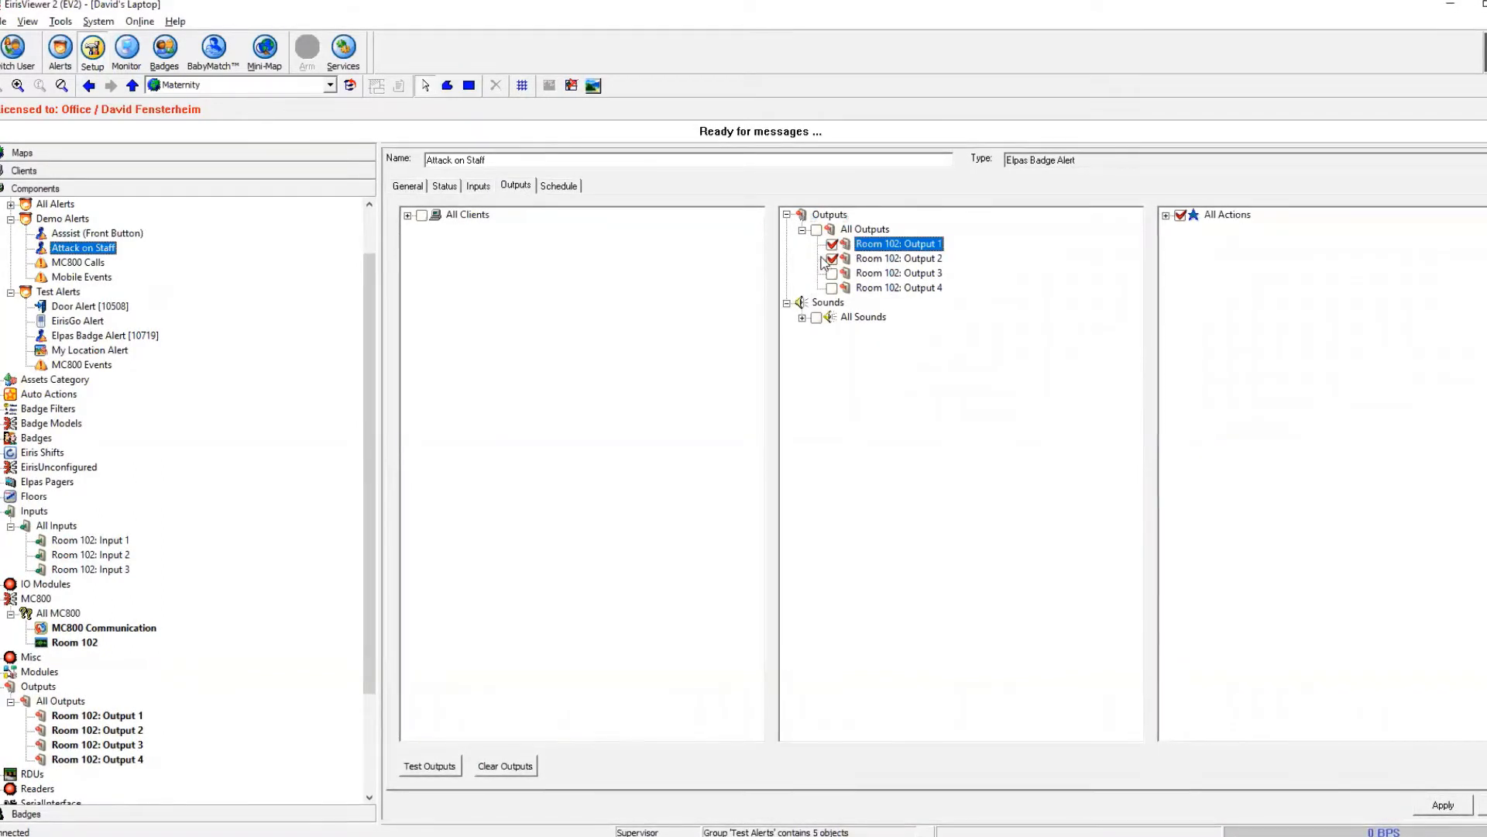
left_click(833, 259)
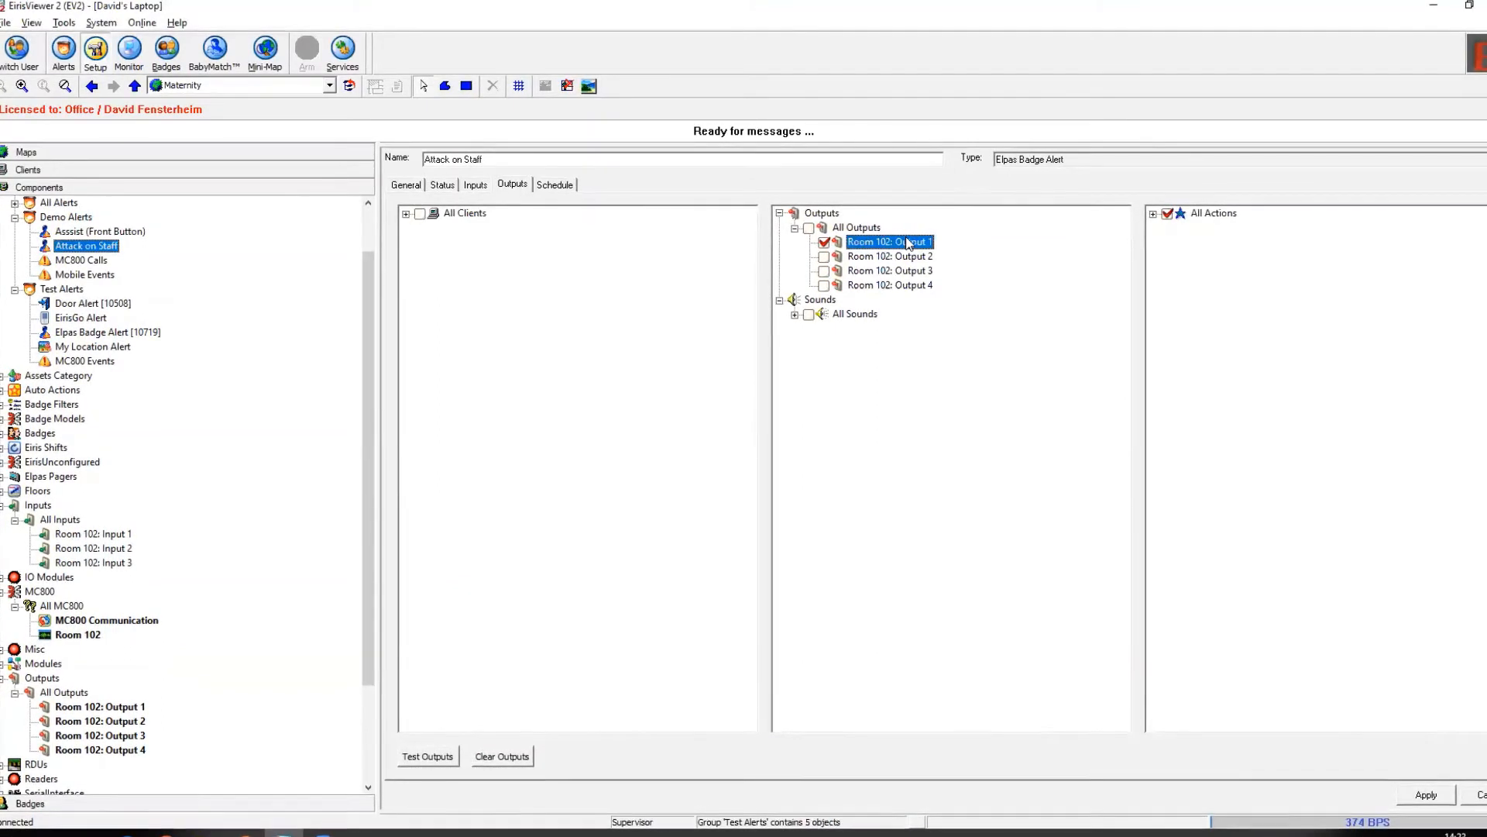
left_click(826, 243)
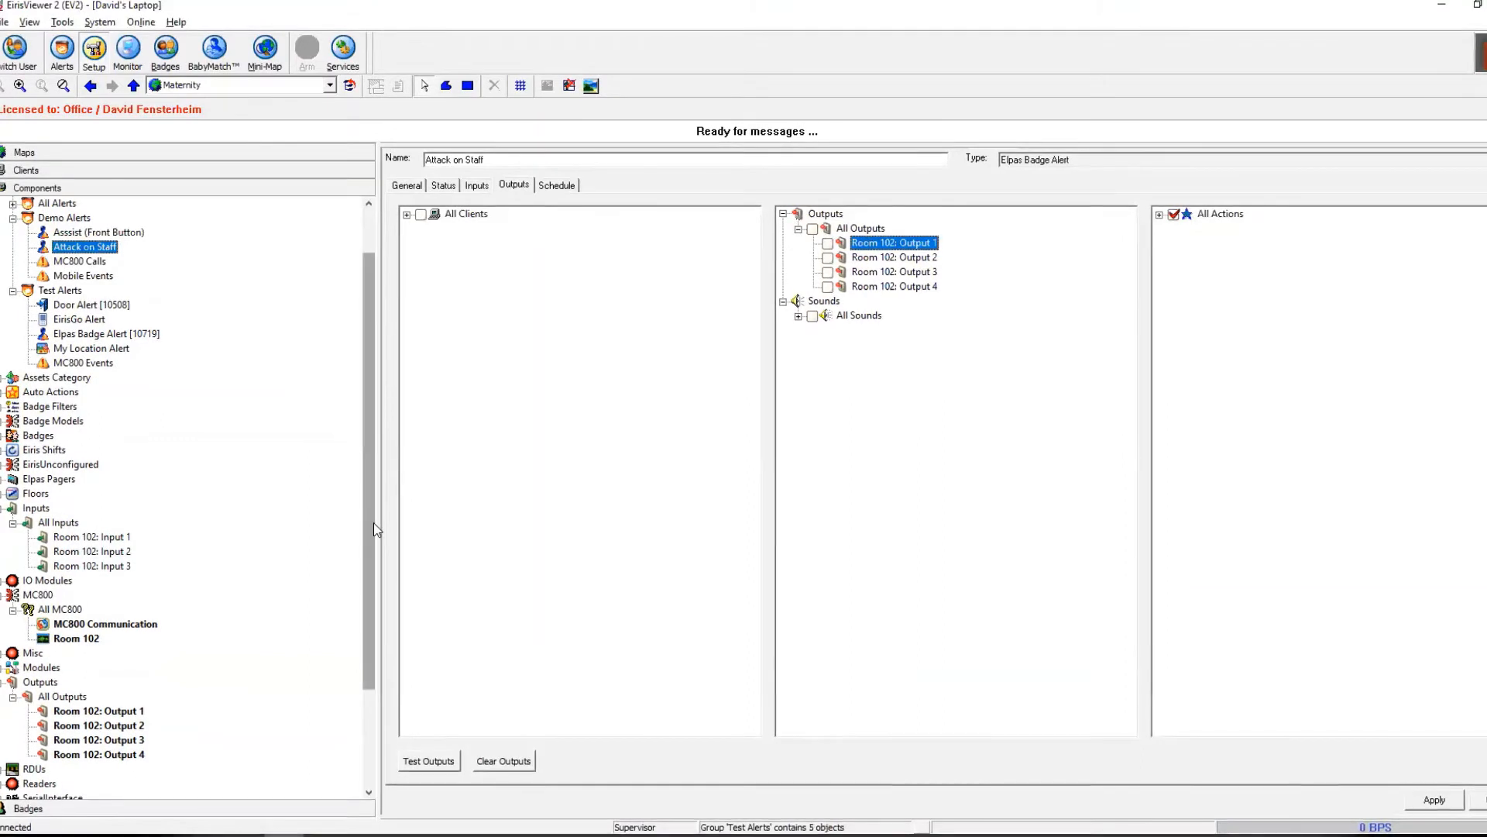
Step: Open the Local Indicator Outputs module and examine which alerts use the local indicator
scroll(267, 612, "down", 3)
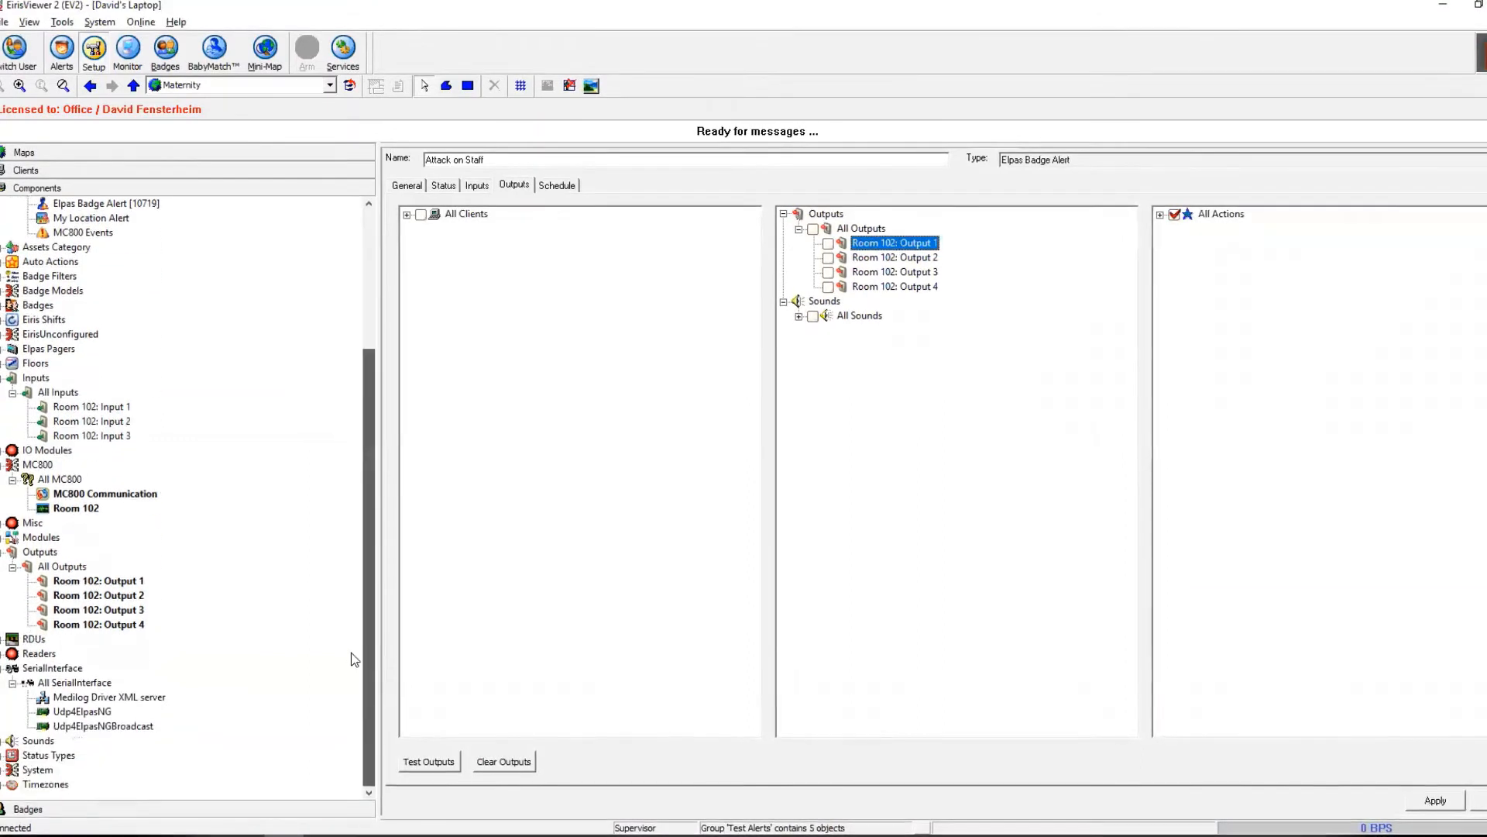
left_click(1, 539)
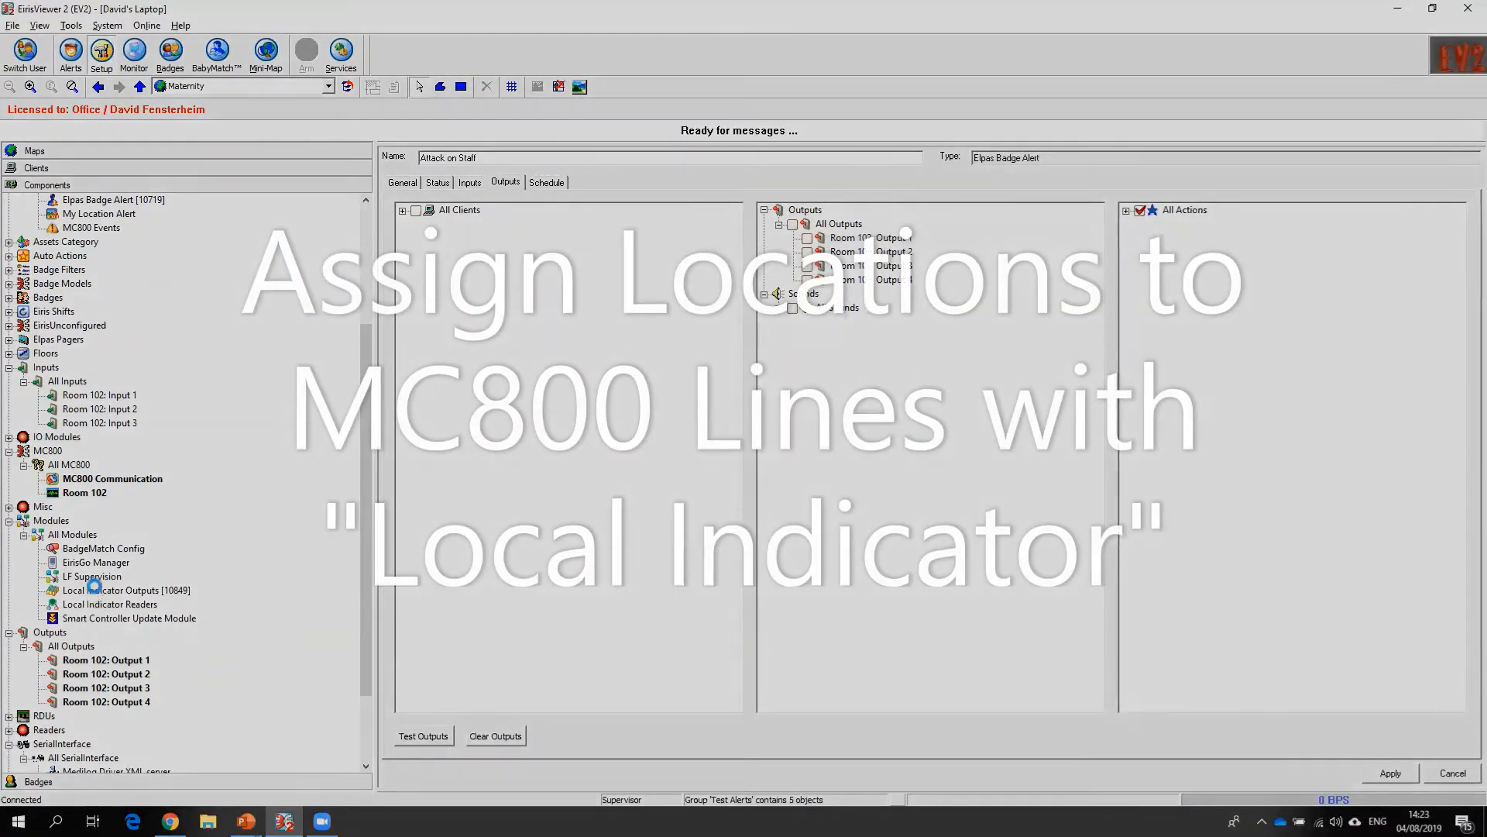
left_click(108, 614)
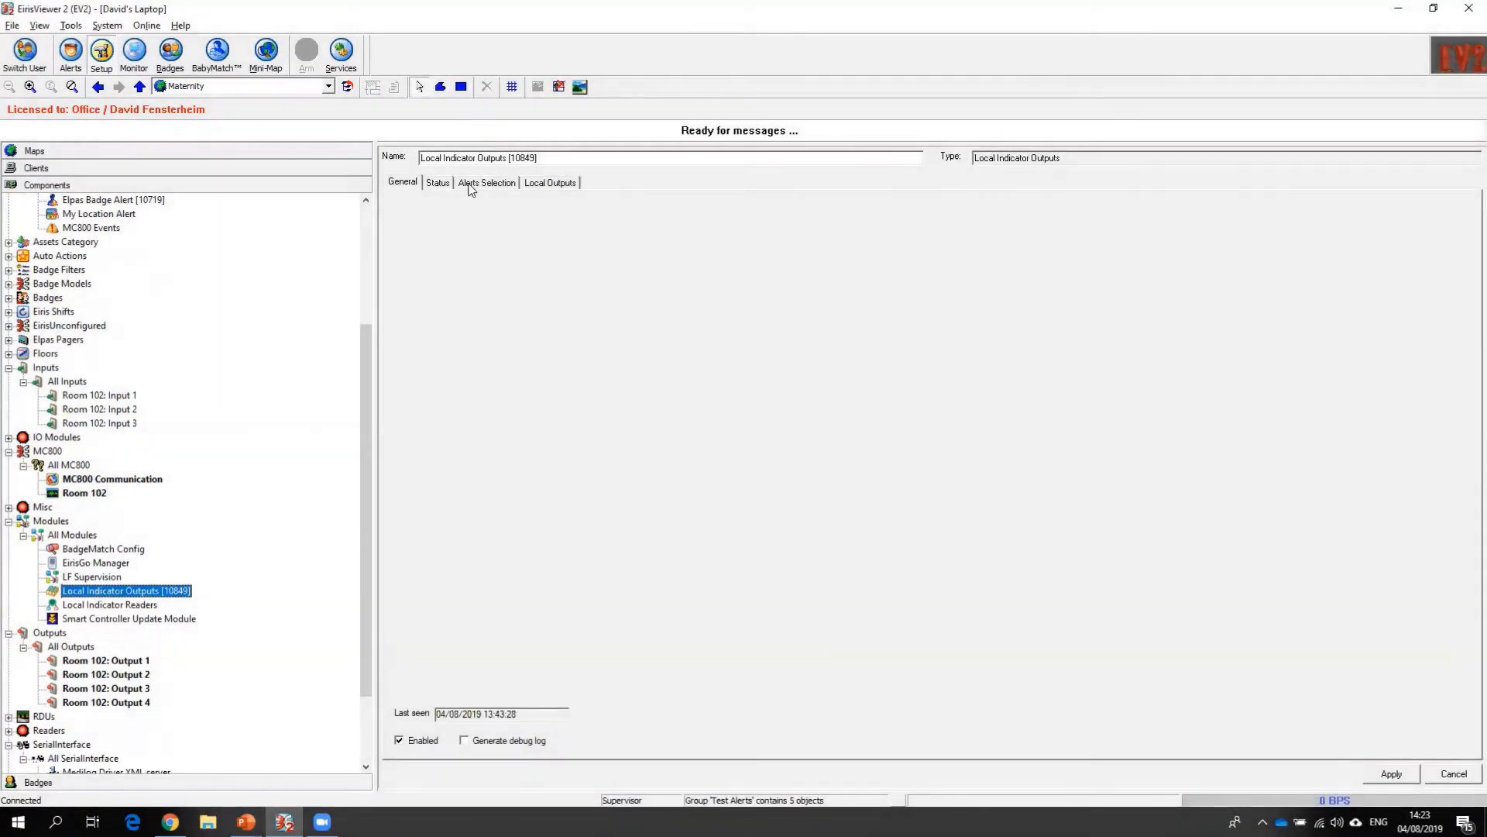
left_click(469, 186)
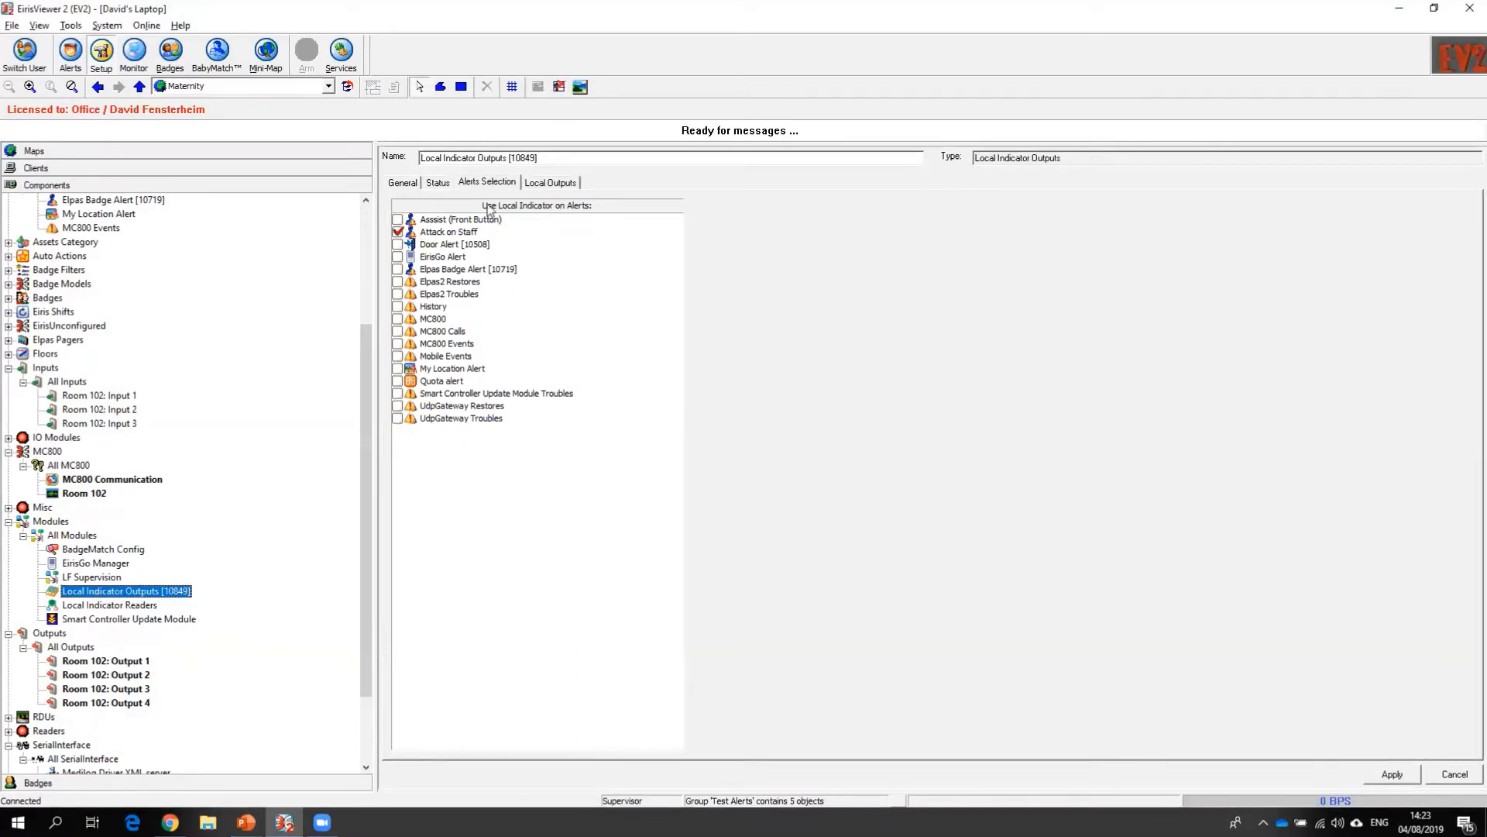
Step: Associate Room 102 Output 1 with the Room 101 reader in the module's local outputs, and deselect the output
left_click(538, 184)
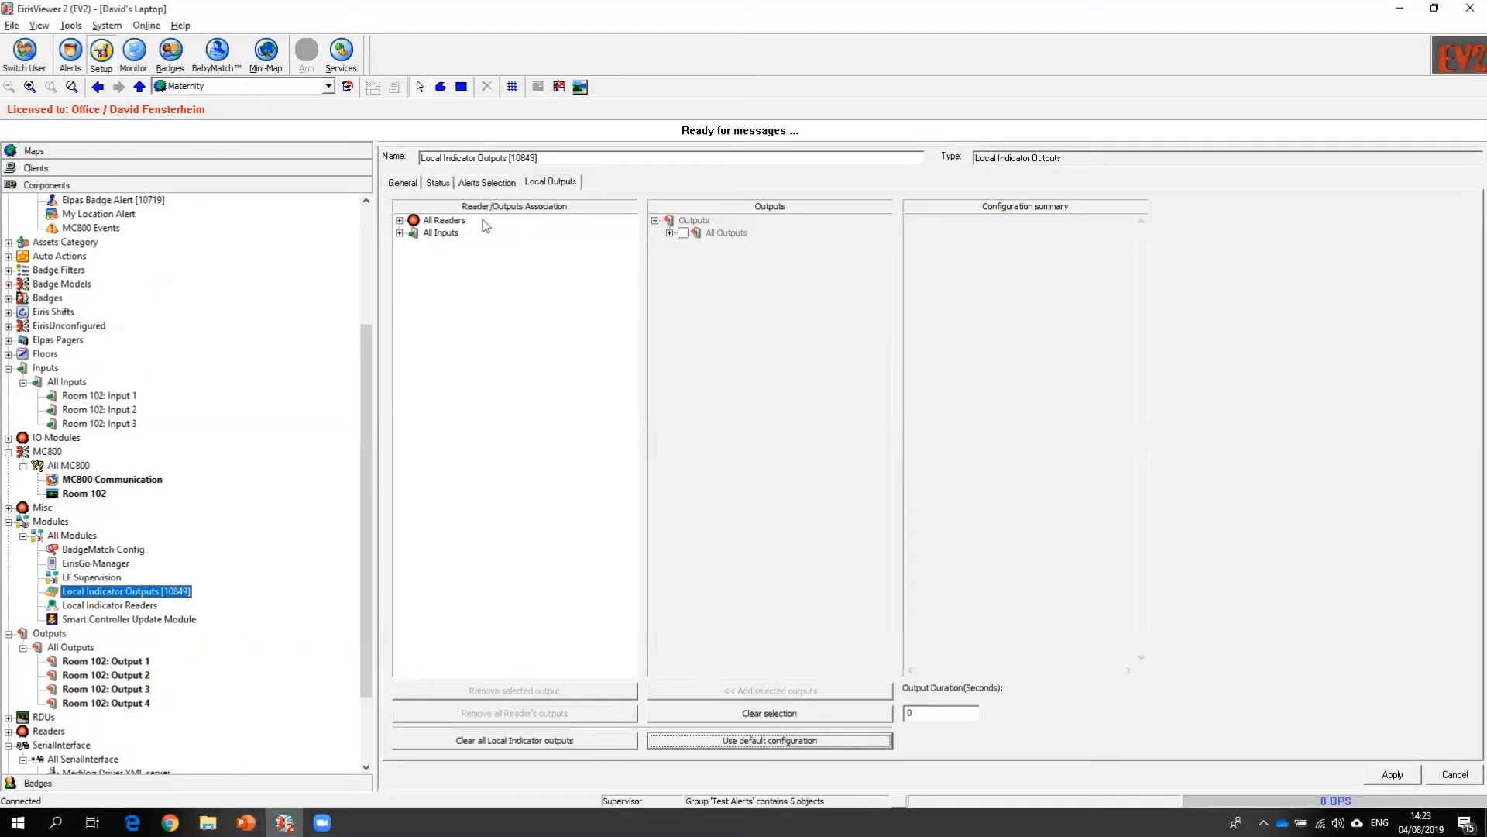
double_click(414, 221)
left_click(428, 308)
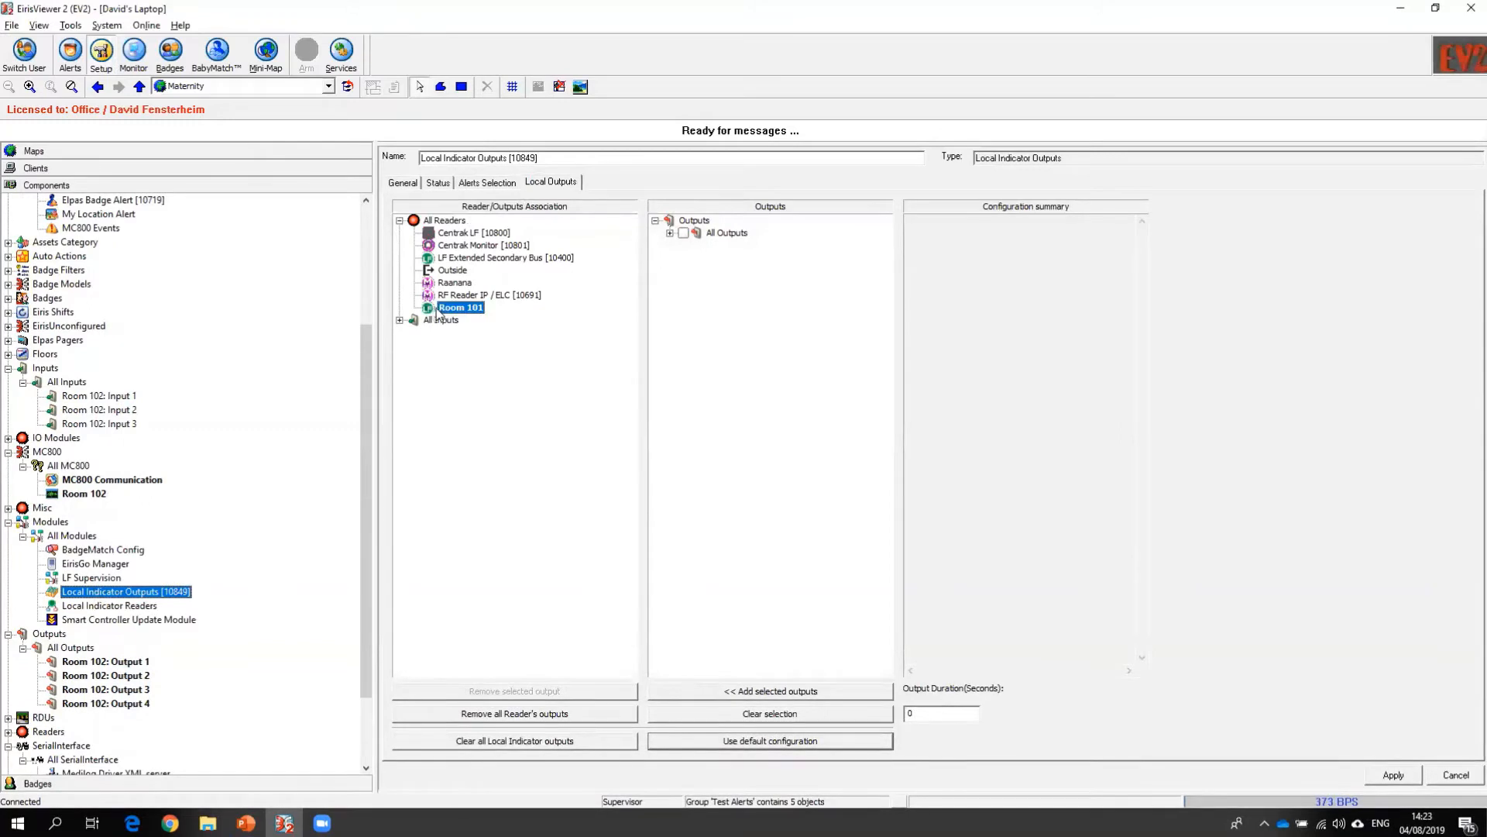
left_click(671, 233)
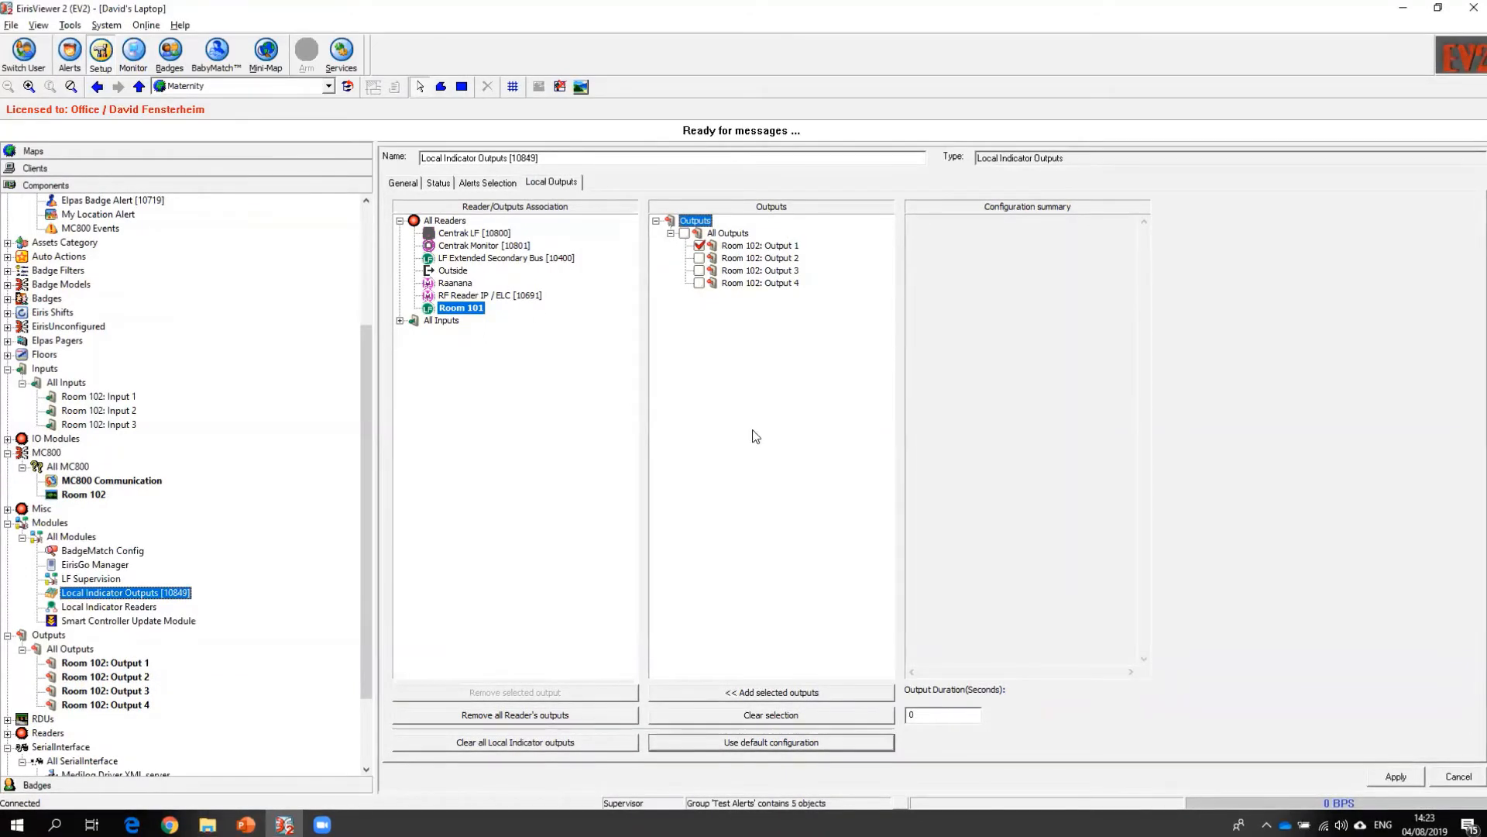
left_click(742, 694)
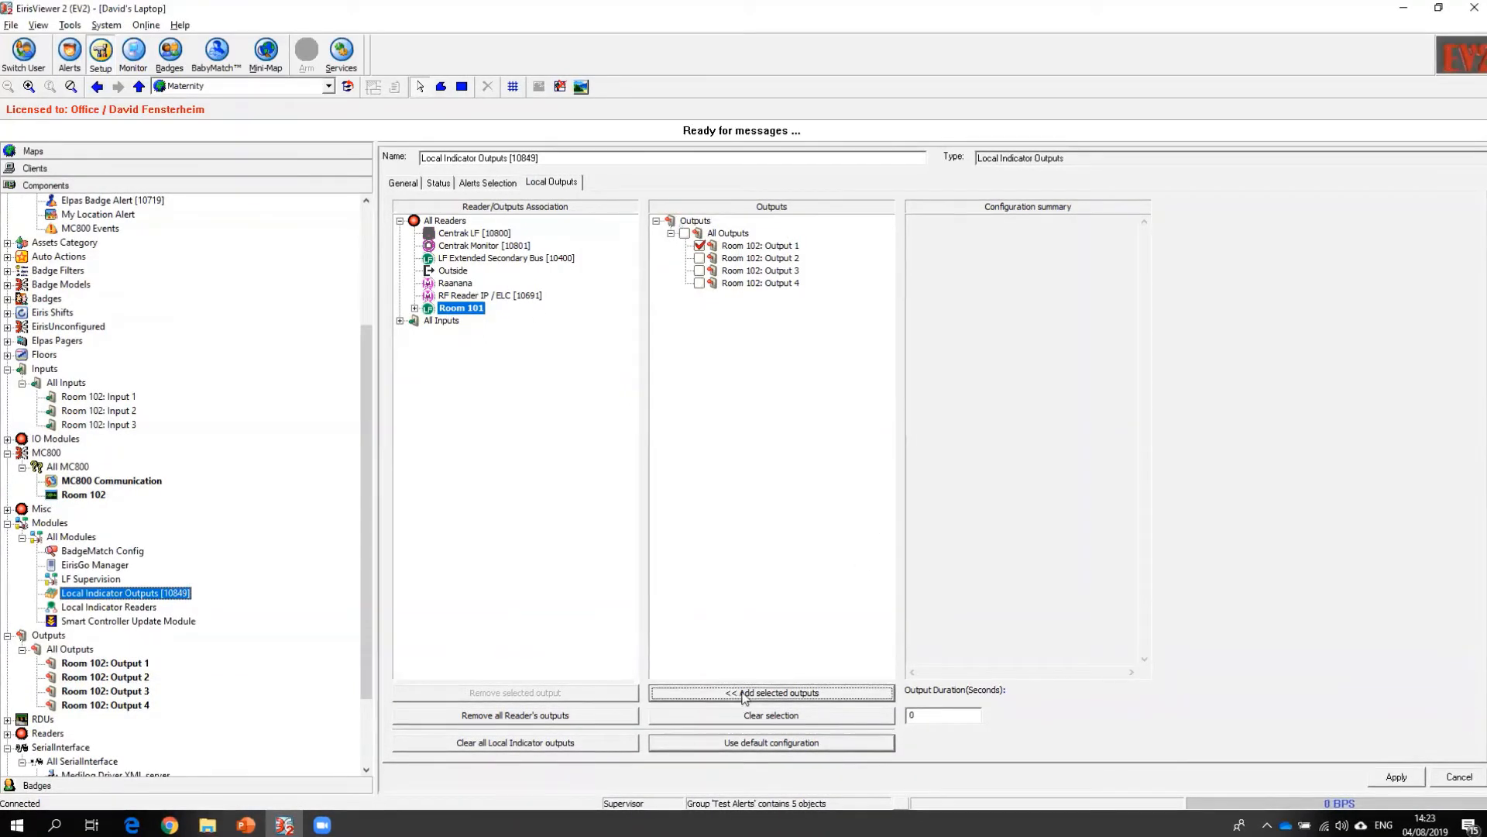
left_click(700, 247)
Step: Associate Room 102 Output 3 with the Raanana reader, apply the configuration, and clear the output selection
left_click(455, 284)
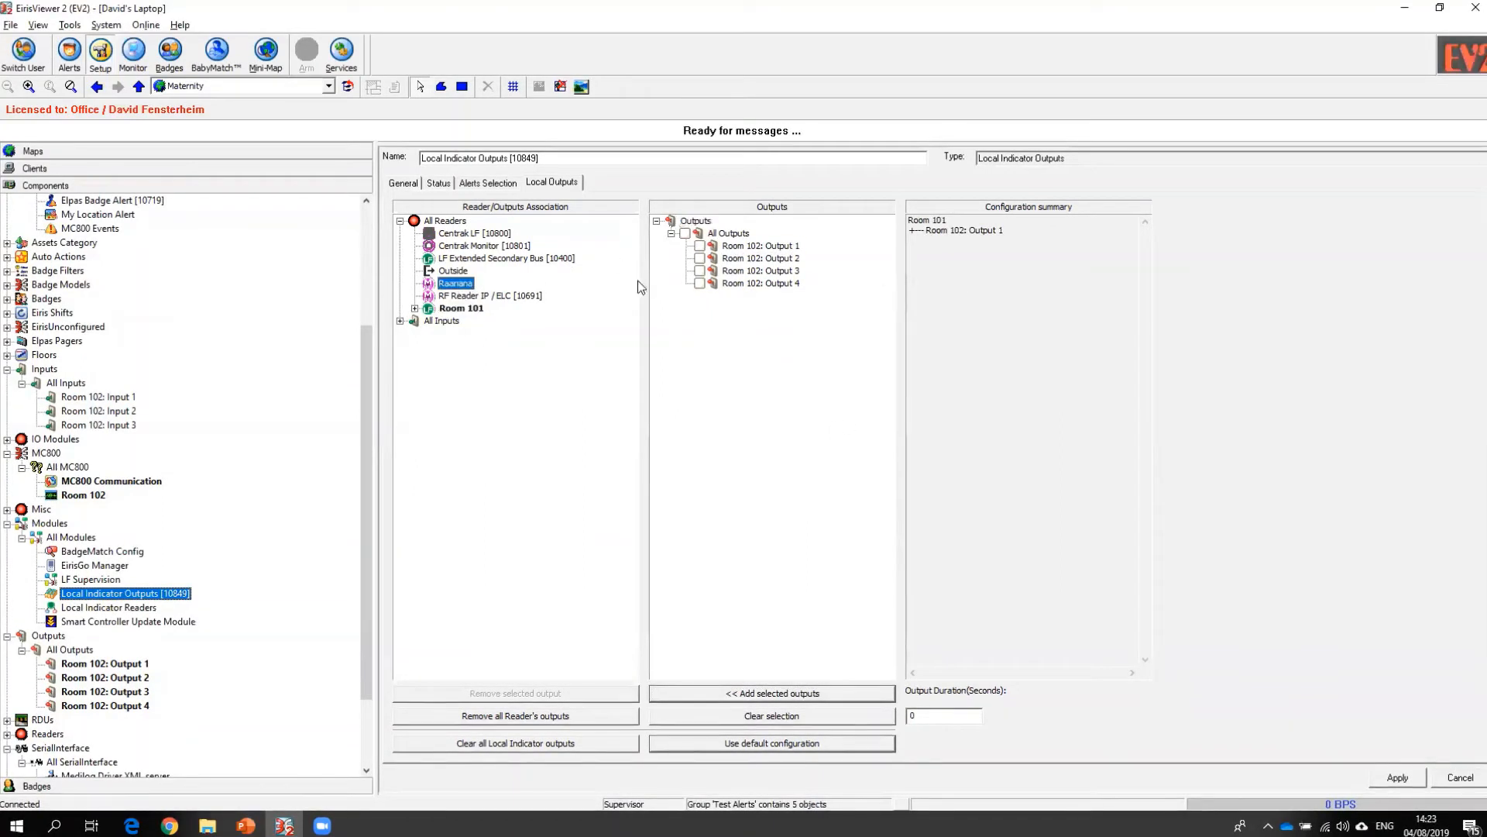
left_click(700, 271)
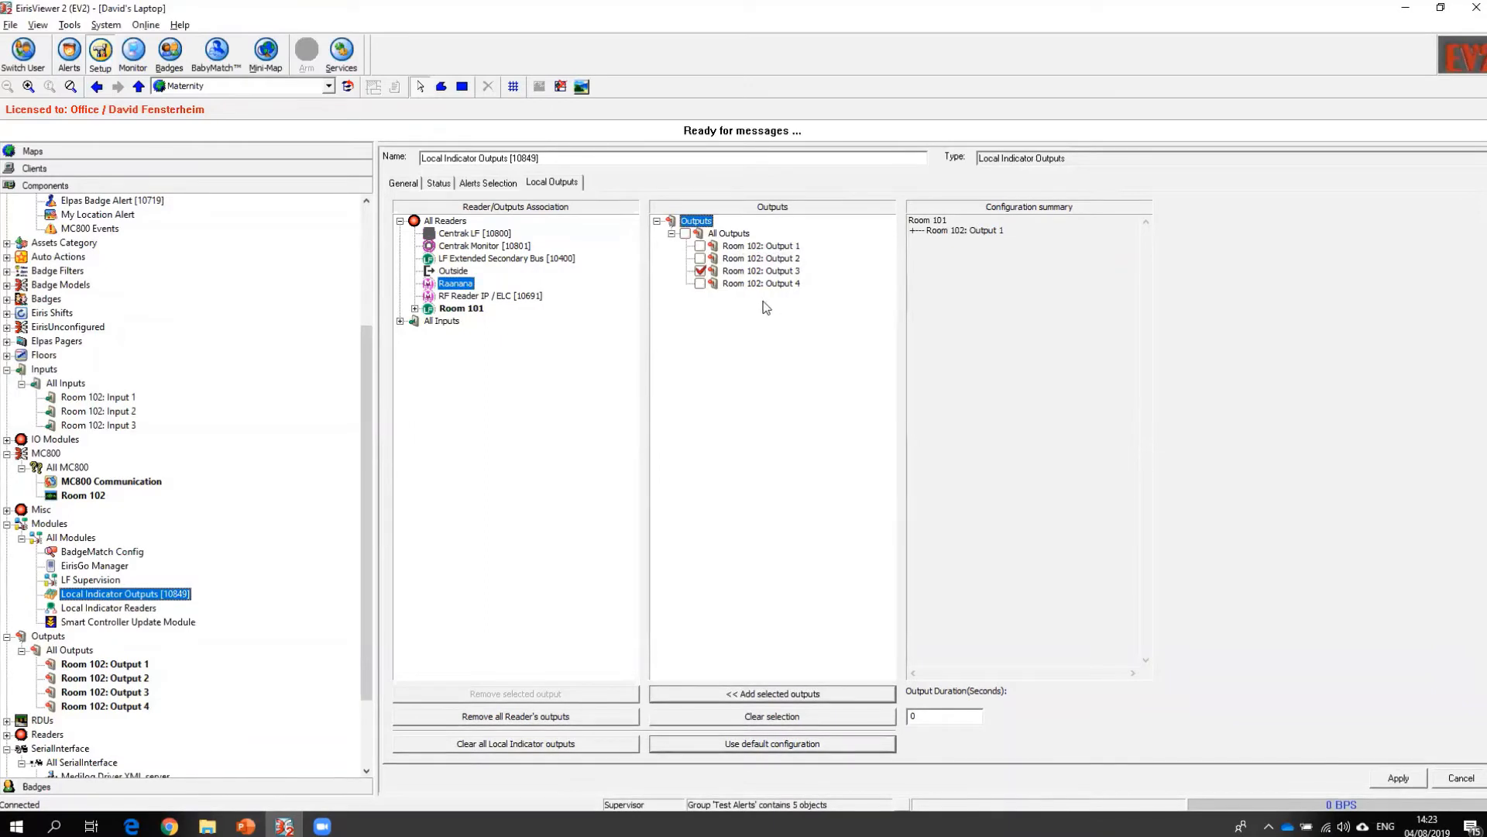
left_click(1407, 782)
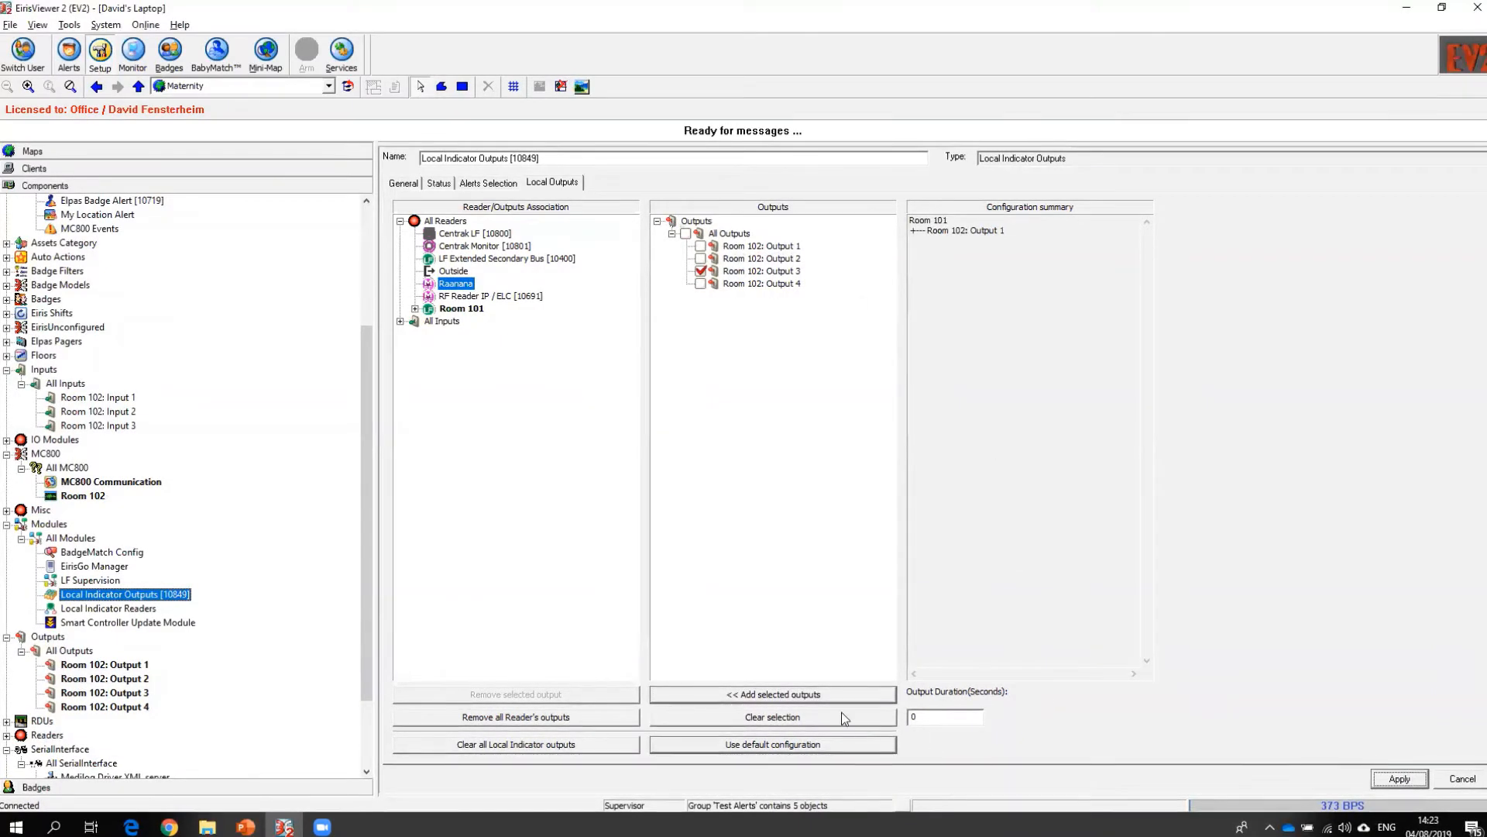
left_click(831, 694)
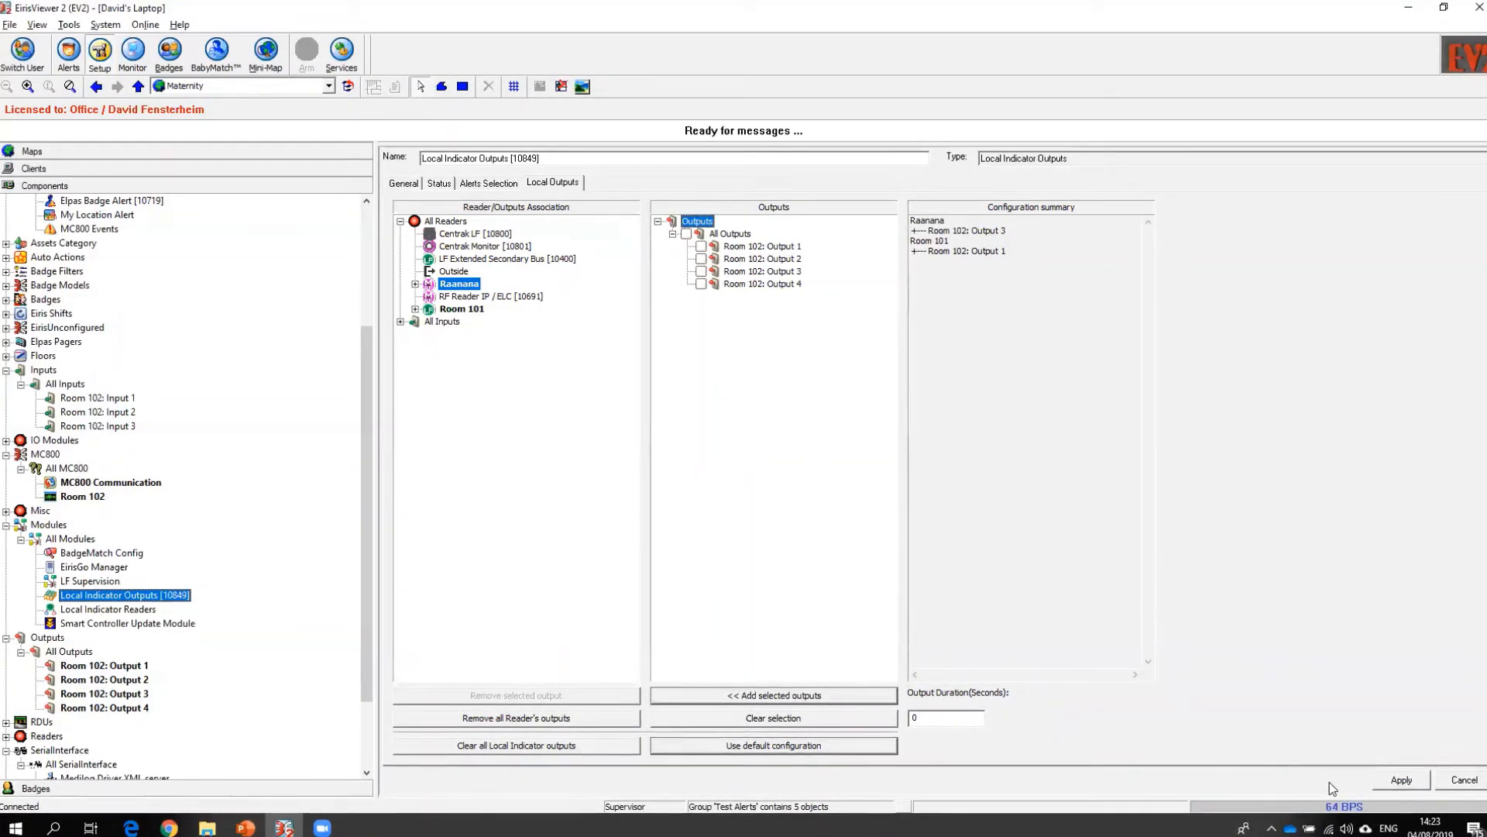
left_click(1399, 783)
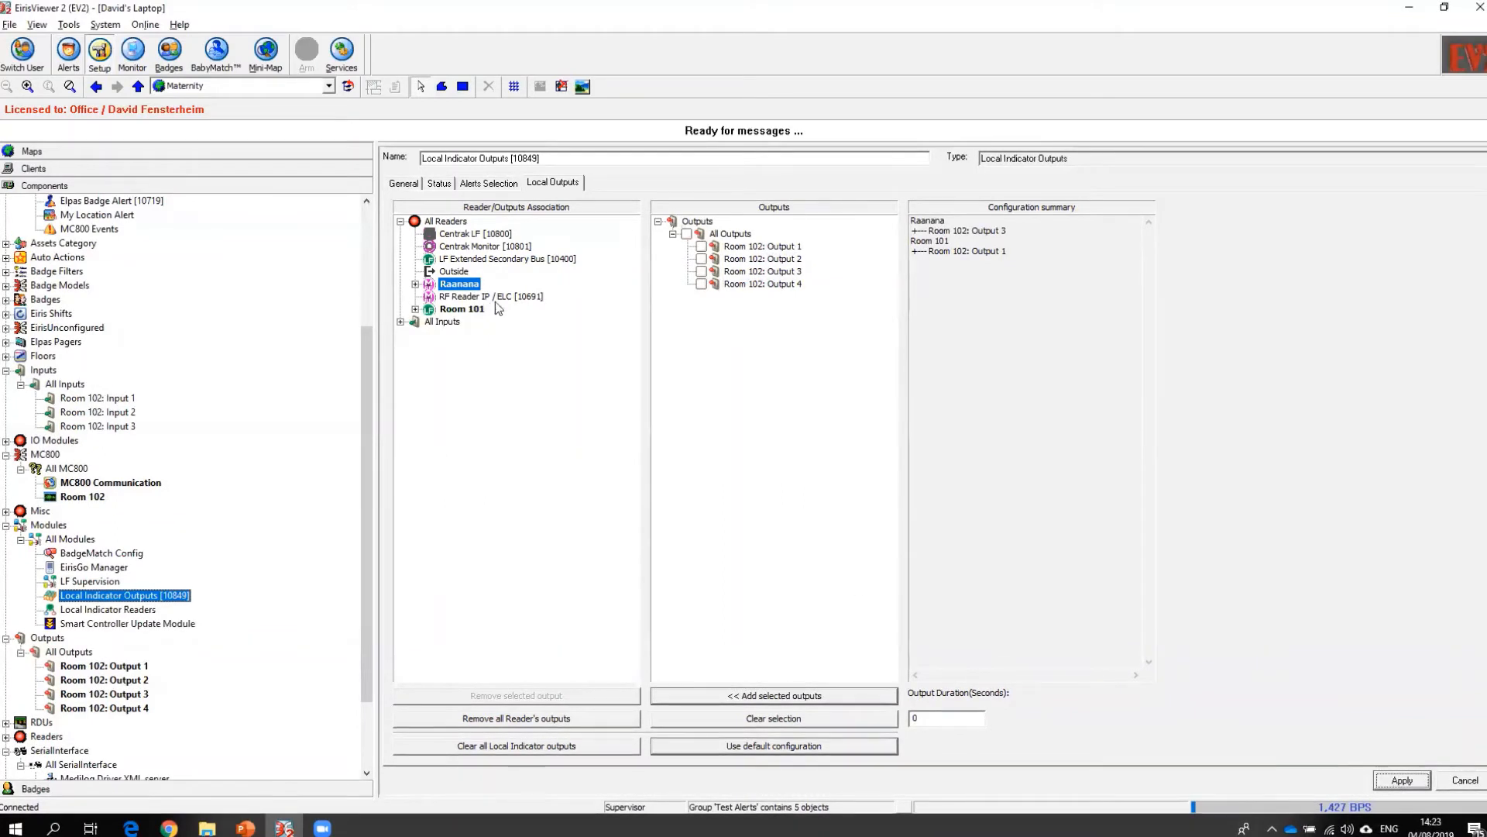
left_click(746, 719)
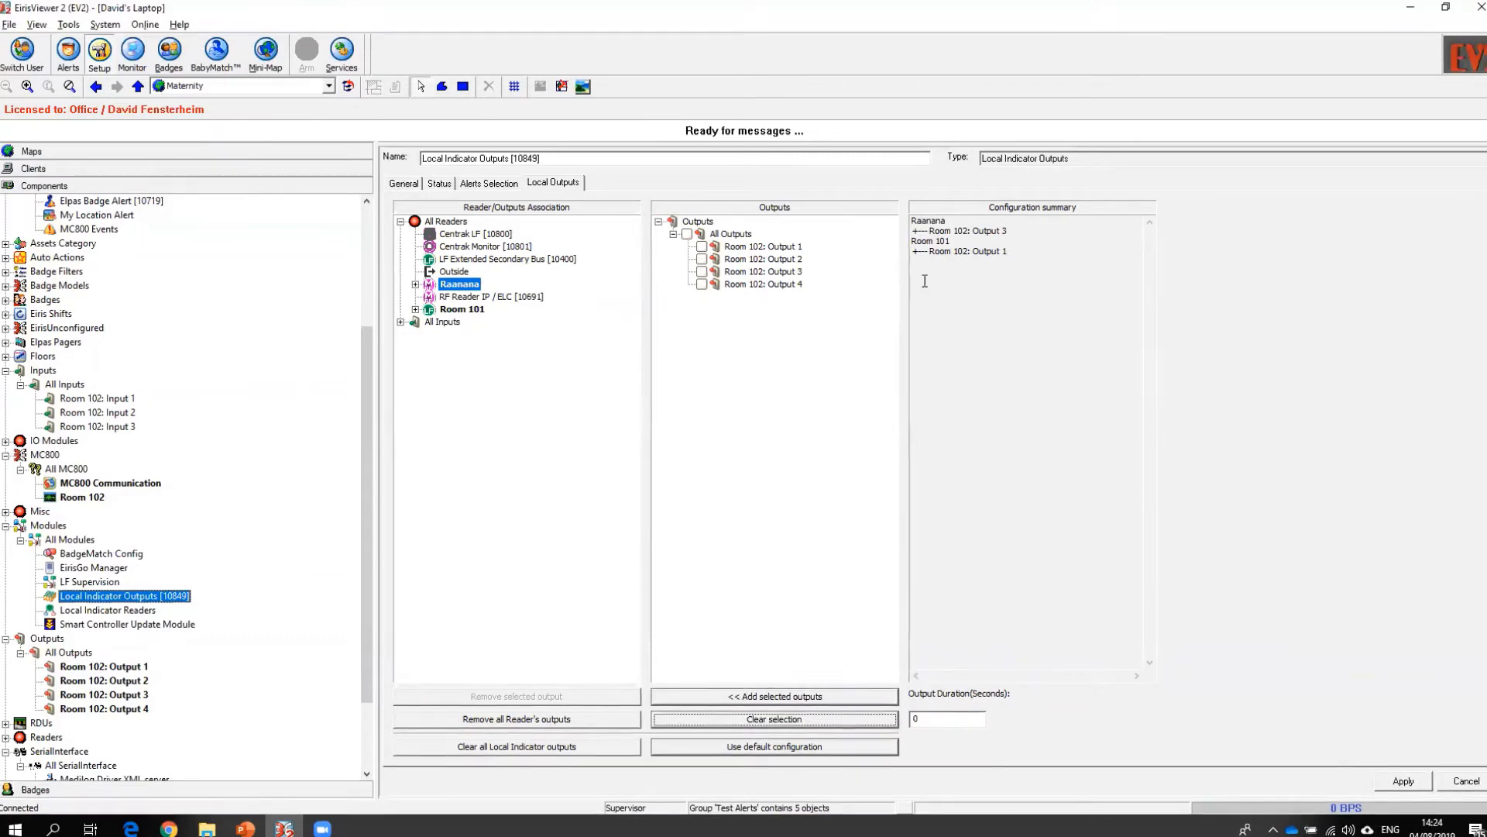
Step: Remove the Room 102 Output 3 association from the Raanana reader in the local outputs
left_click(943, 254)
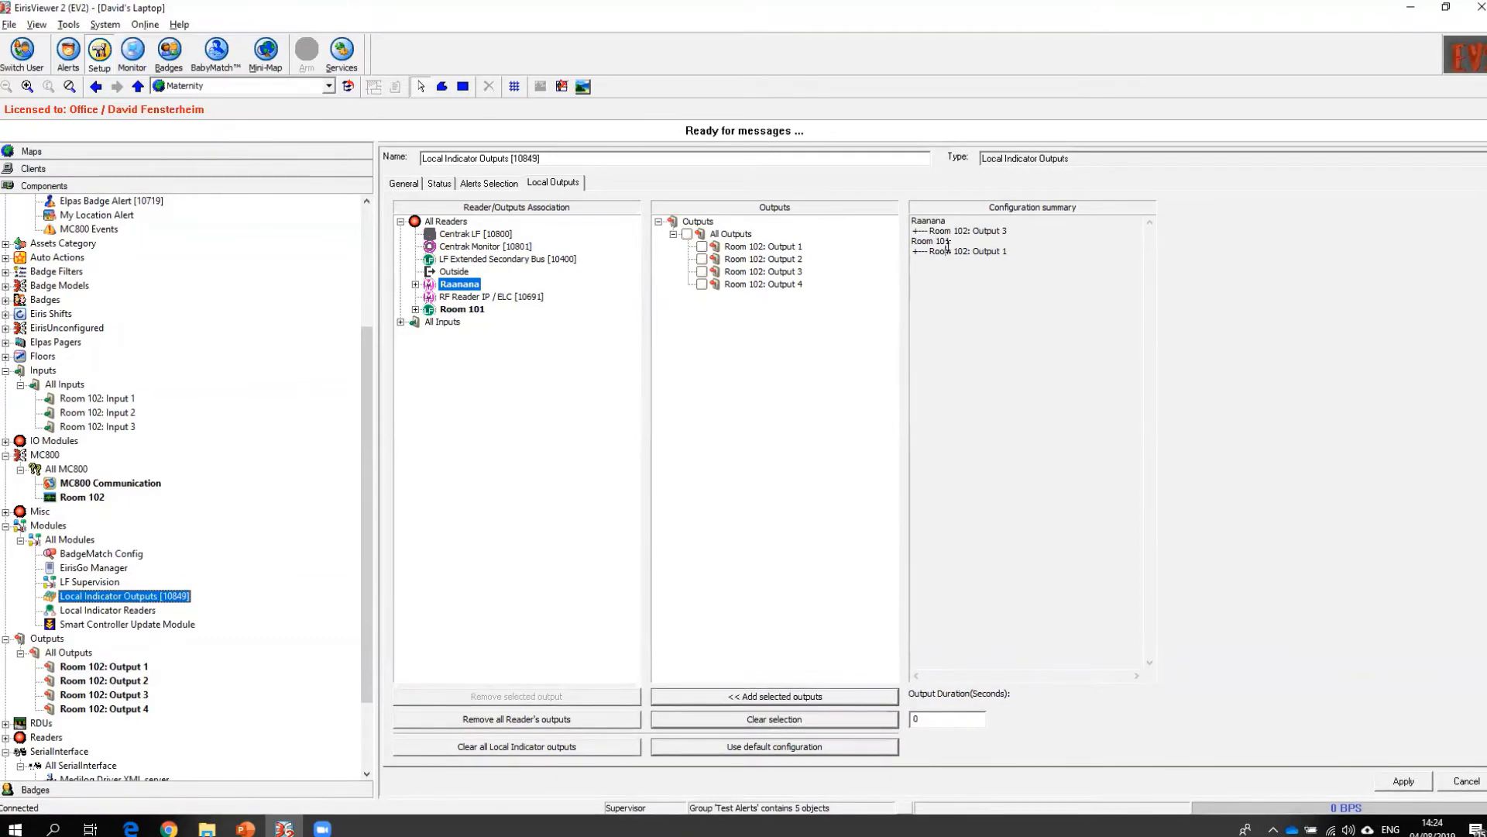
left_click(415, 284)
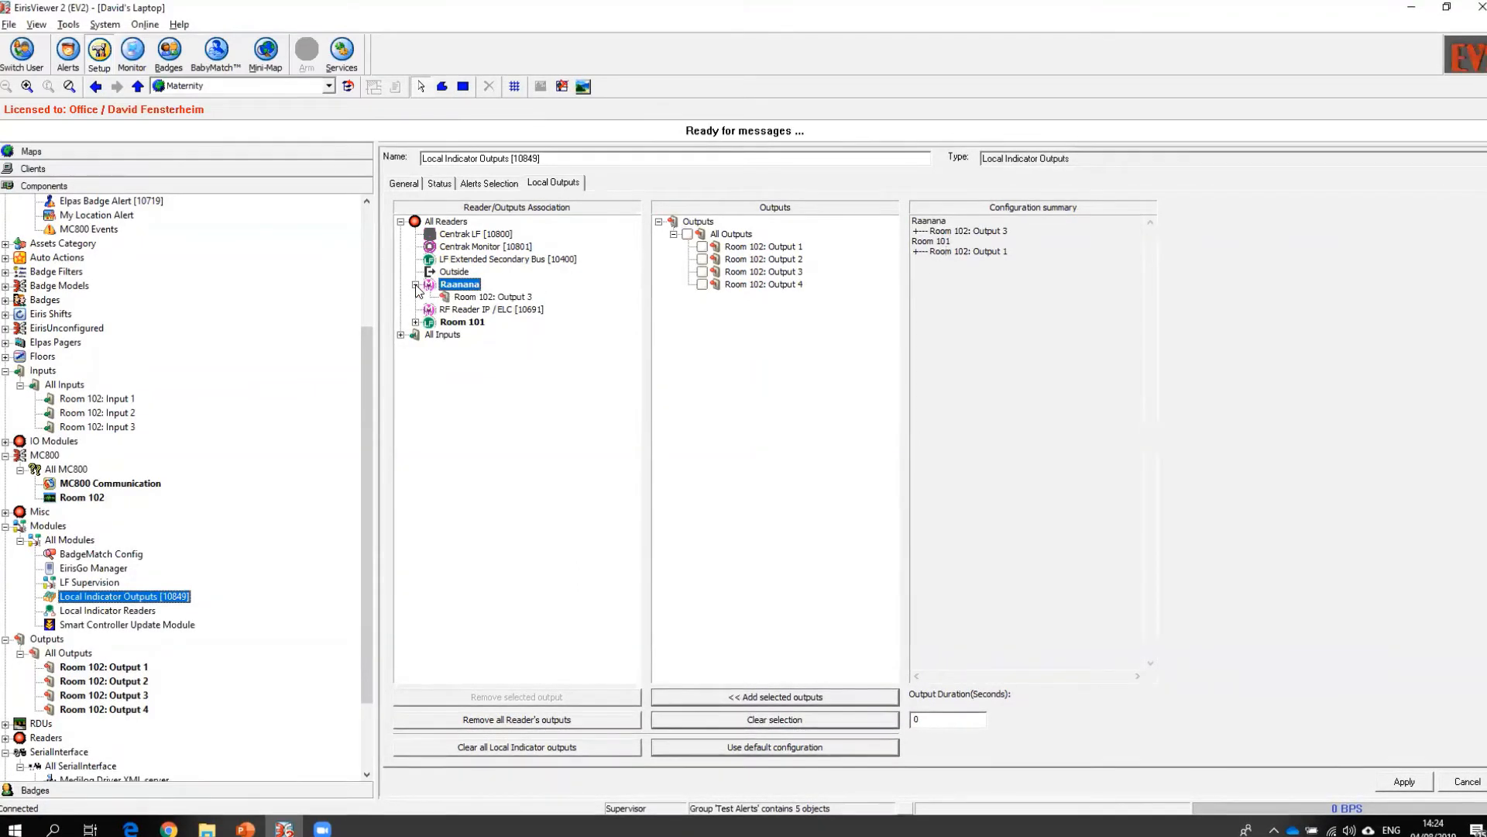
left_click(494, 298)
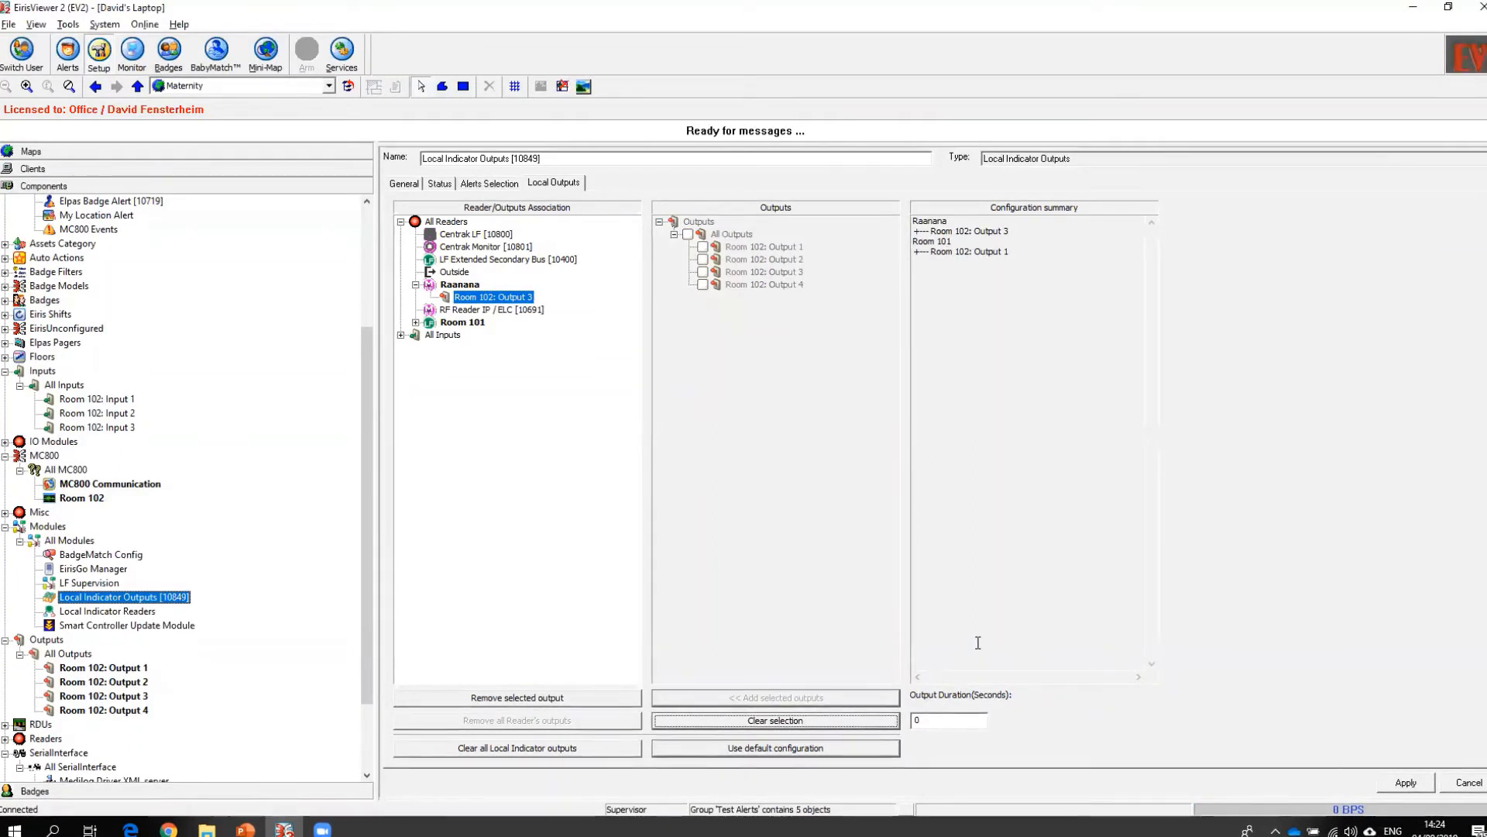
left_click(577, 697)
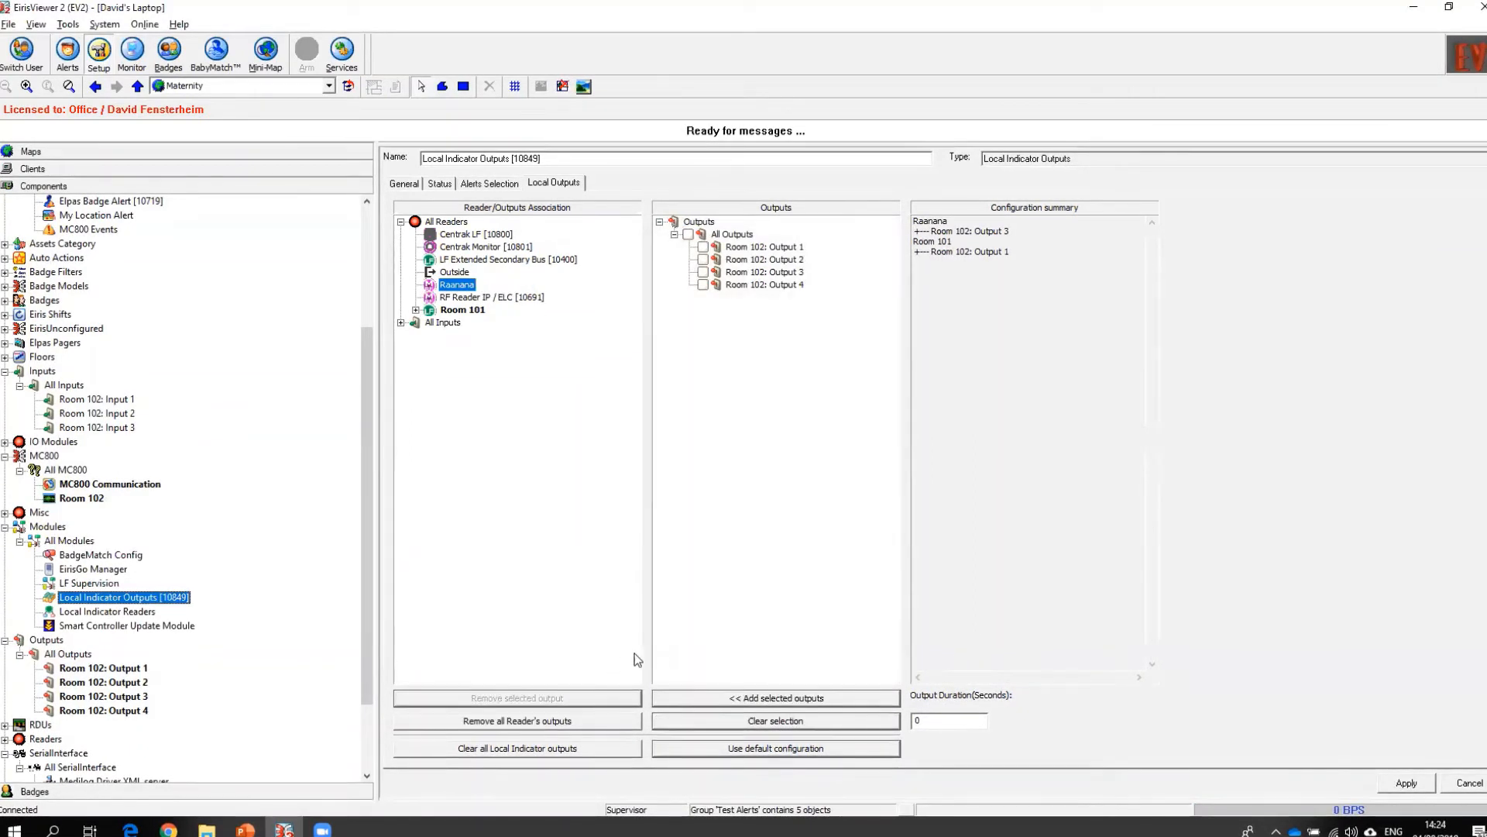
Step: Add a new MC800 device, name it Room 103, and apply the change
right_click(79, 471)
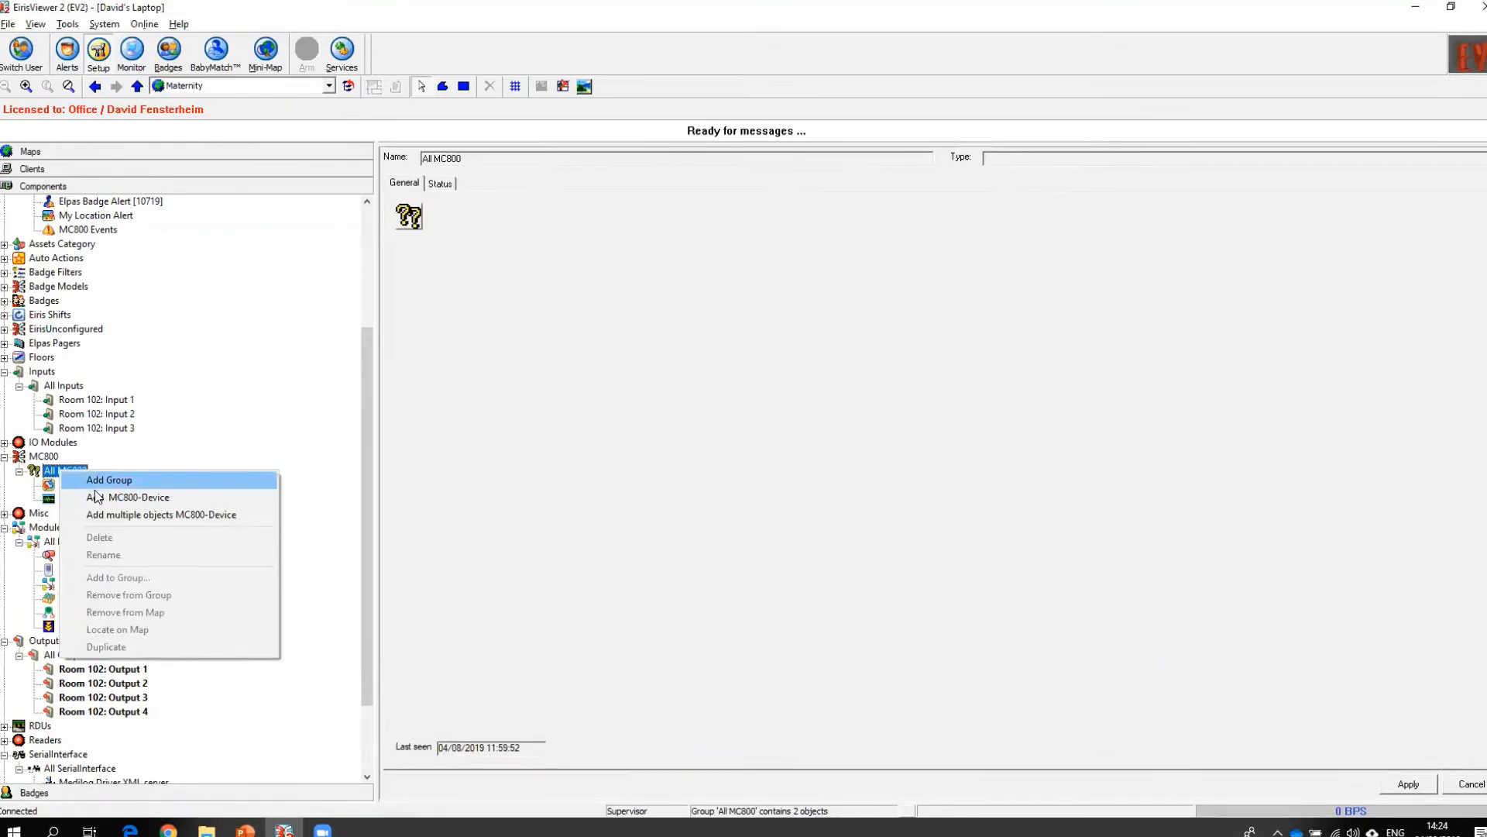
left_click(133, 498)
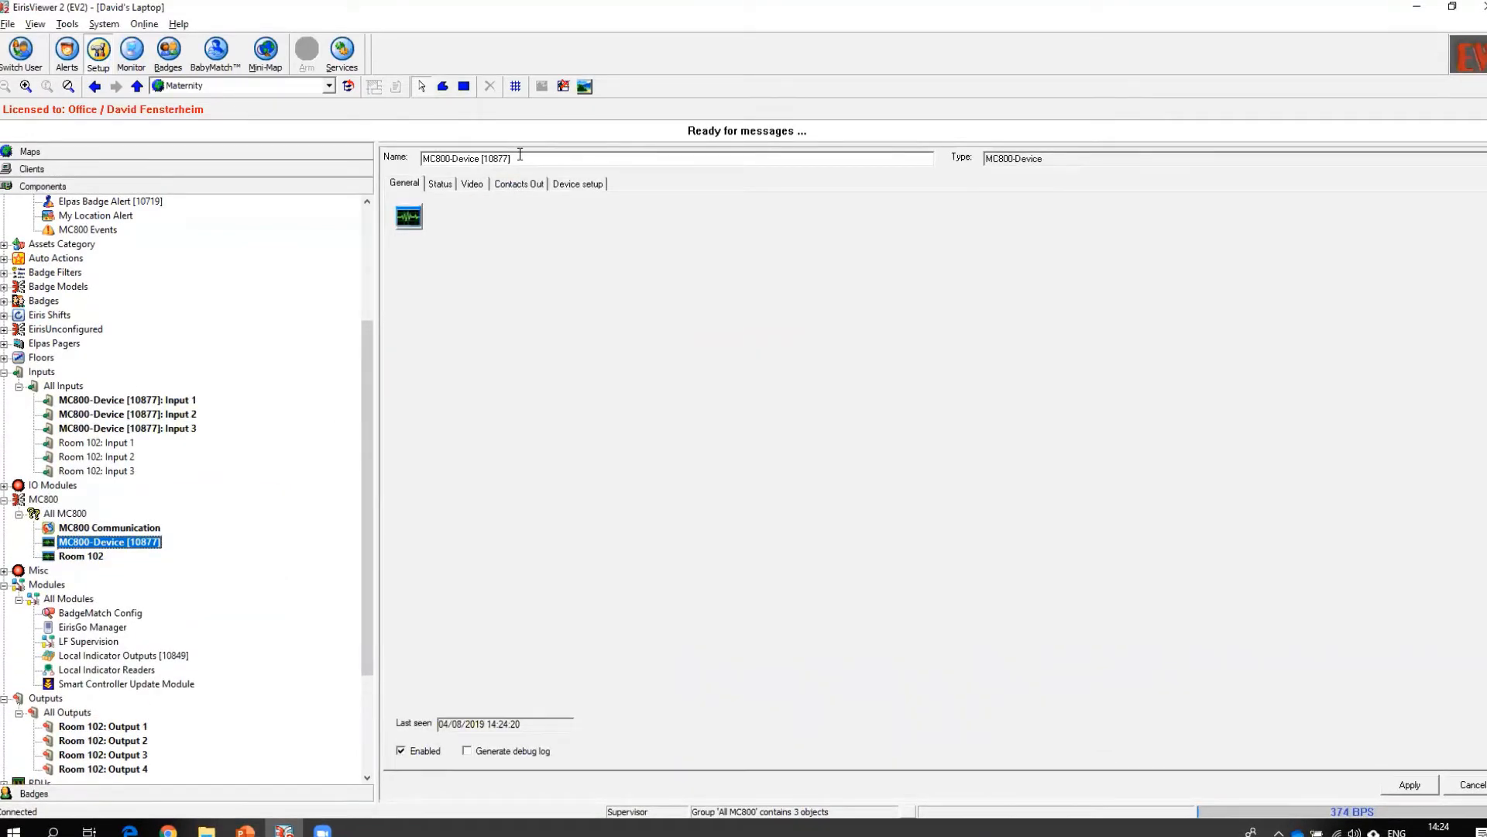
left_click_drag(519, 154, 387, 140)
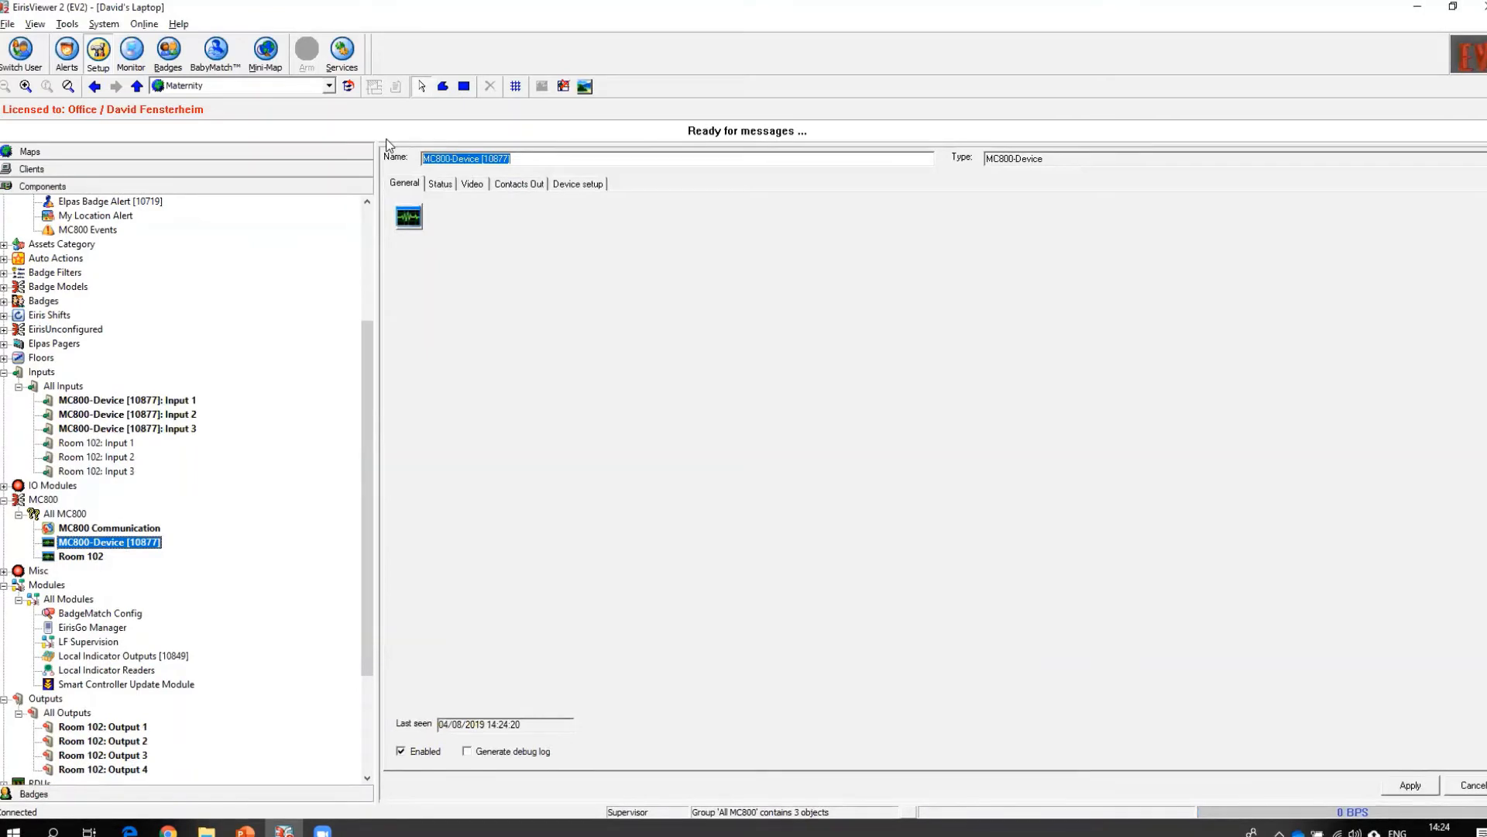
type("Room")
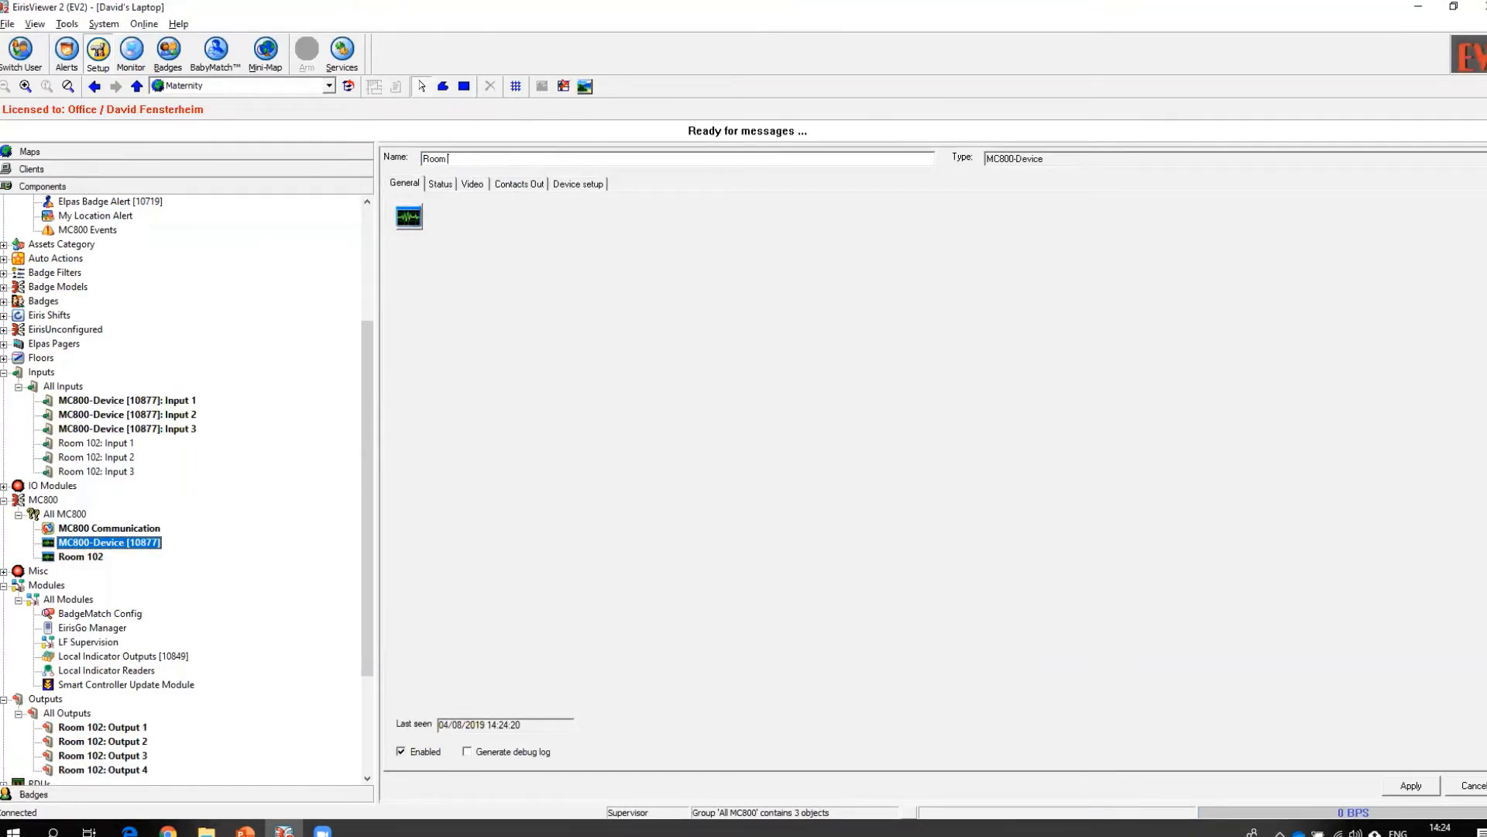
type(" 103")
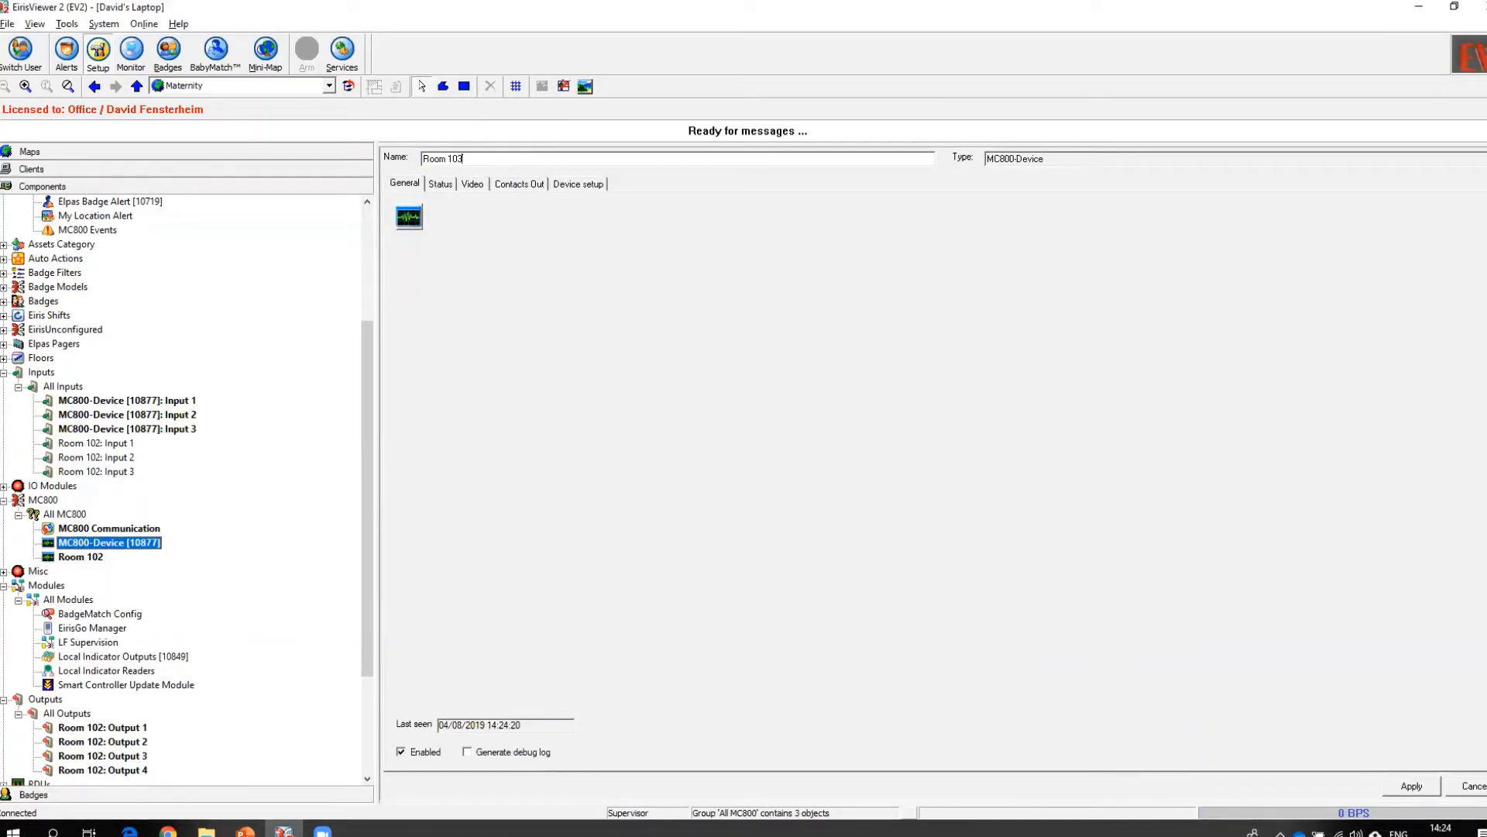
left_click(1409, 786)
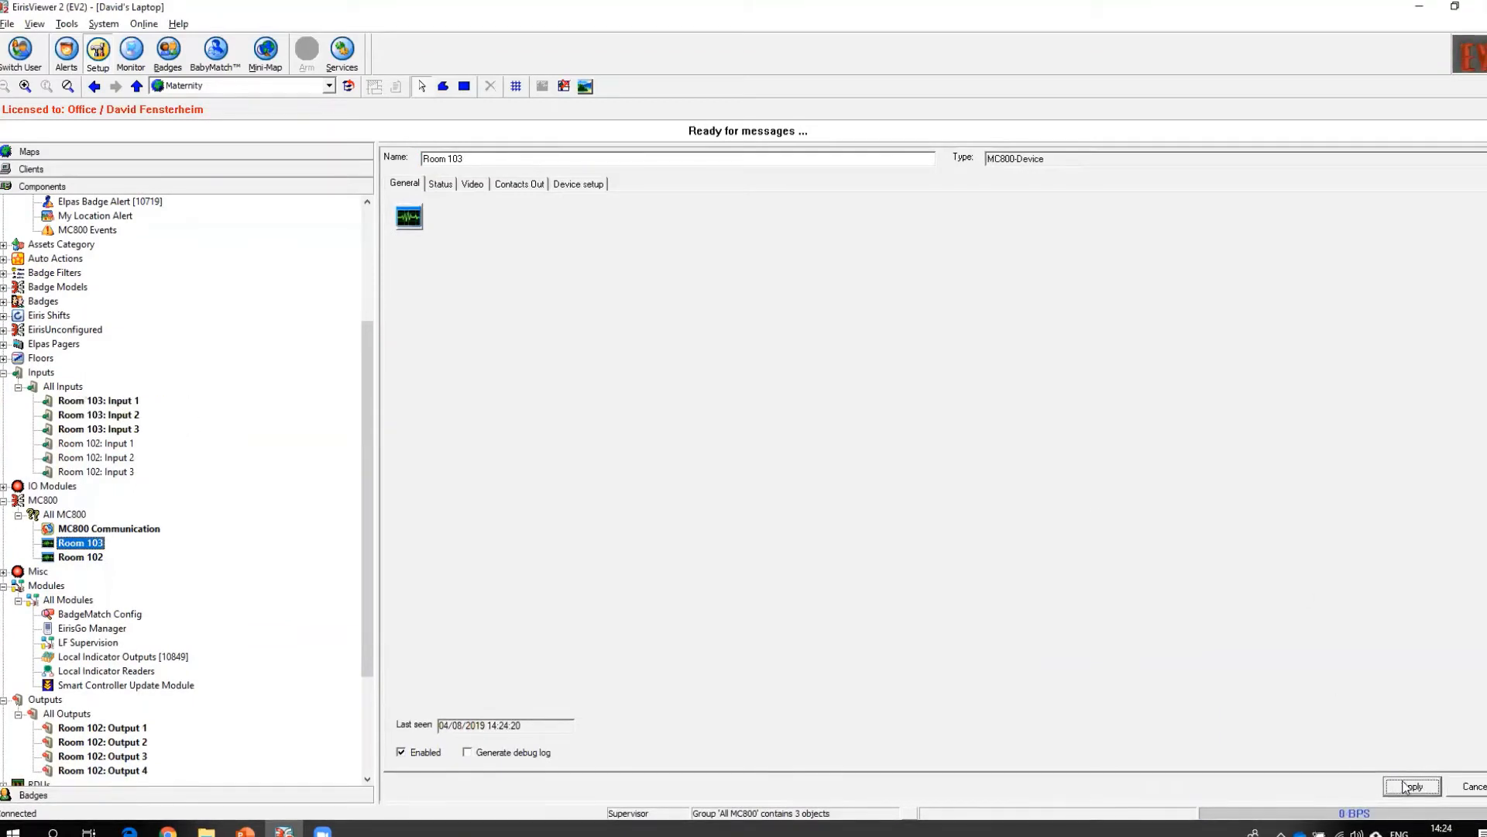
Step: Rename the Raanana reader as "Room 103." and apply the change
left_click_drag(369, 550, 364, 686)
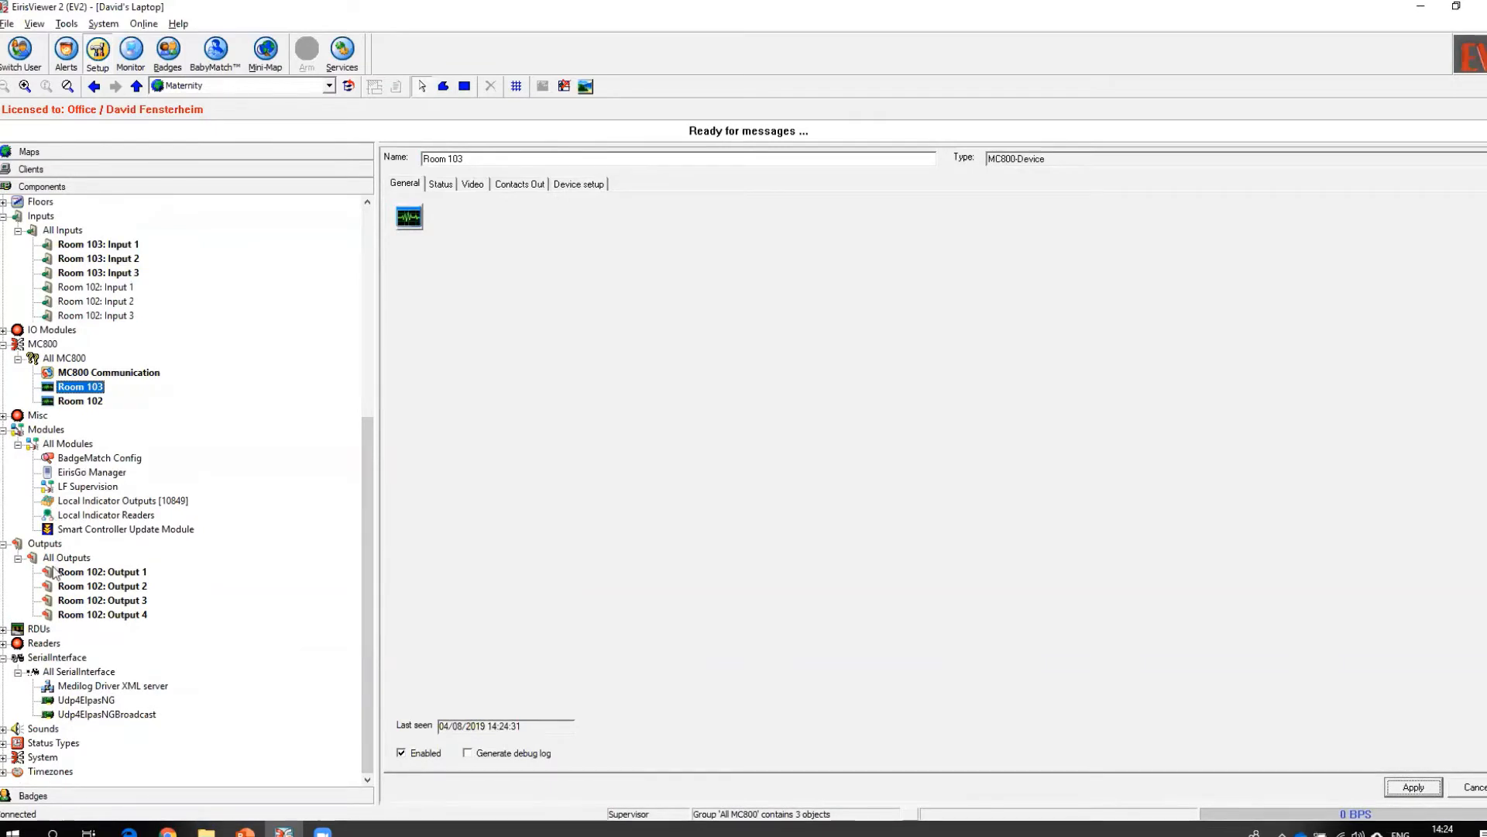
left_click(5, 644)
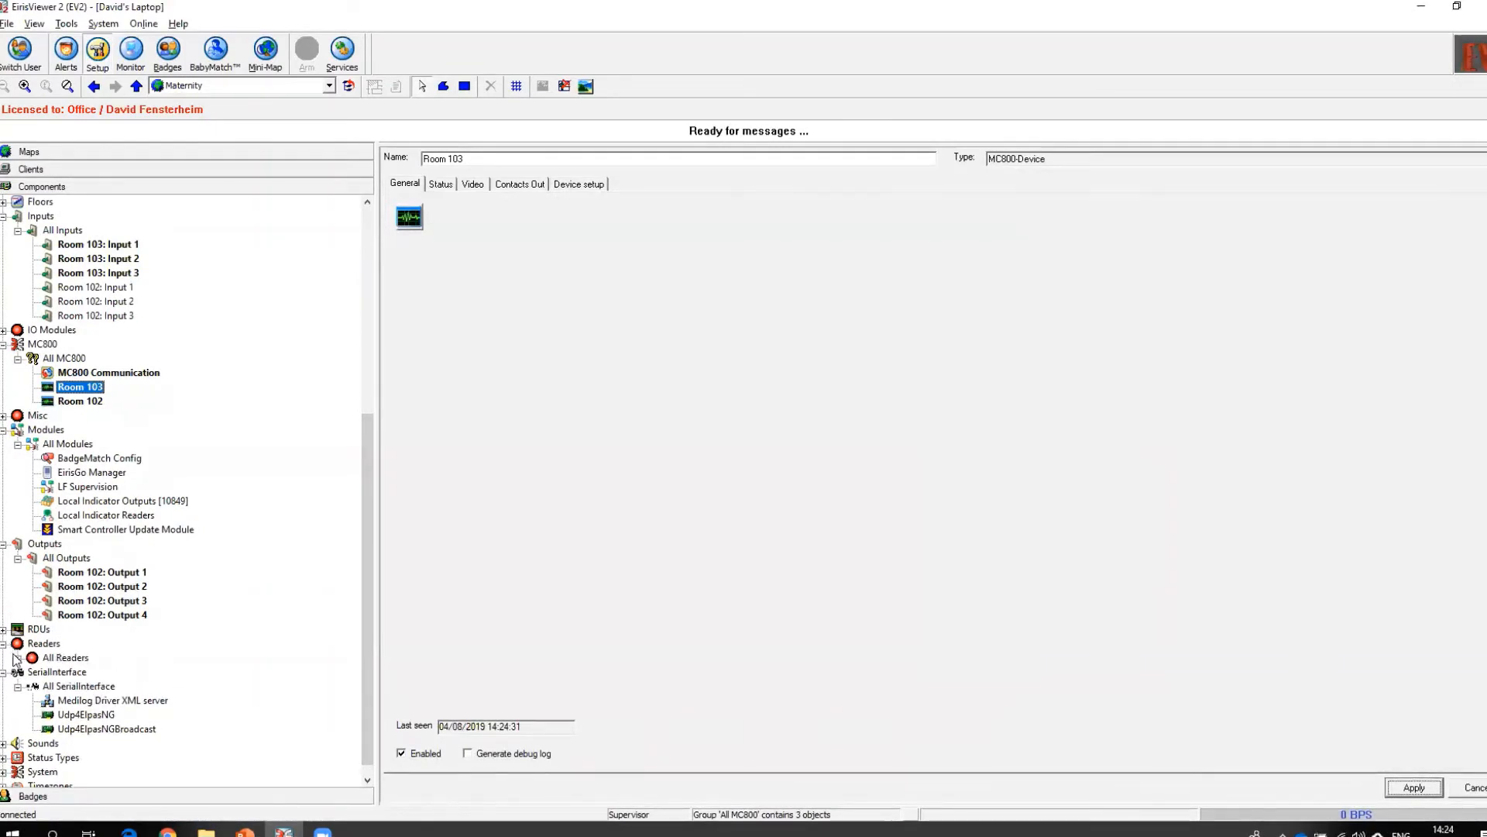
left_click(17, 658)
left_click(75, 729)
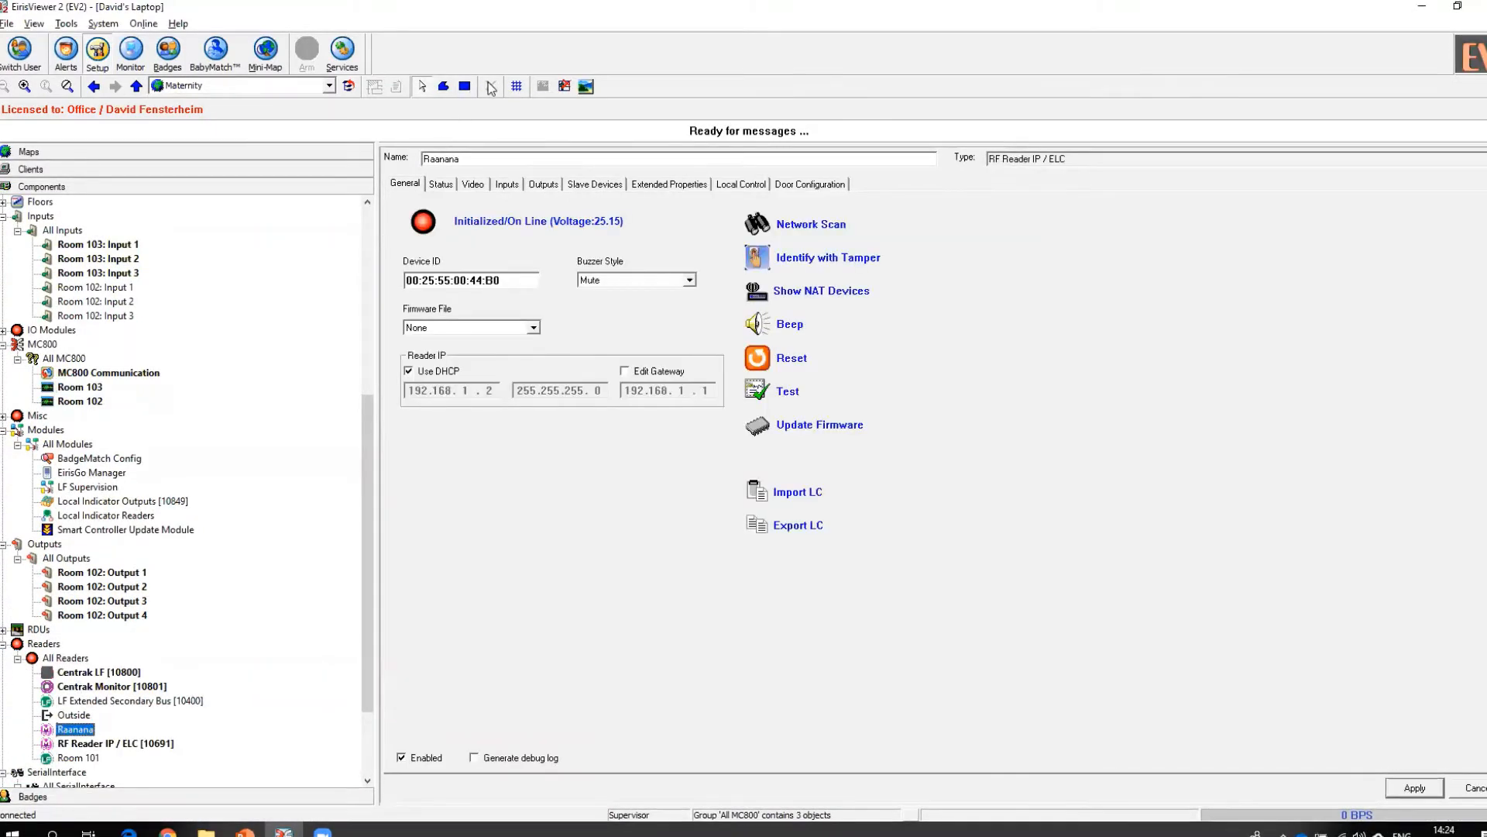
double_click(463, 158)
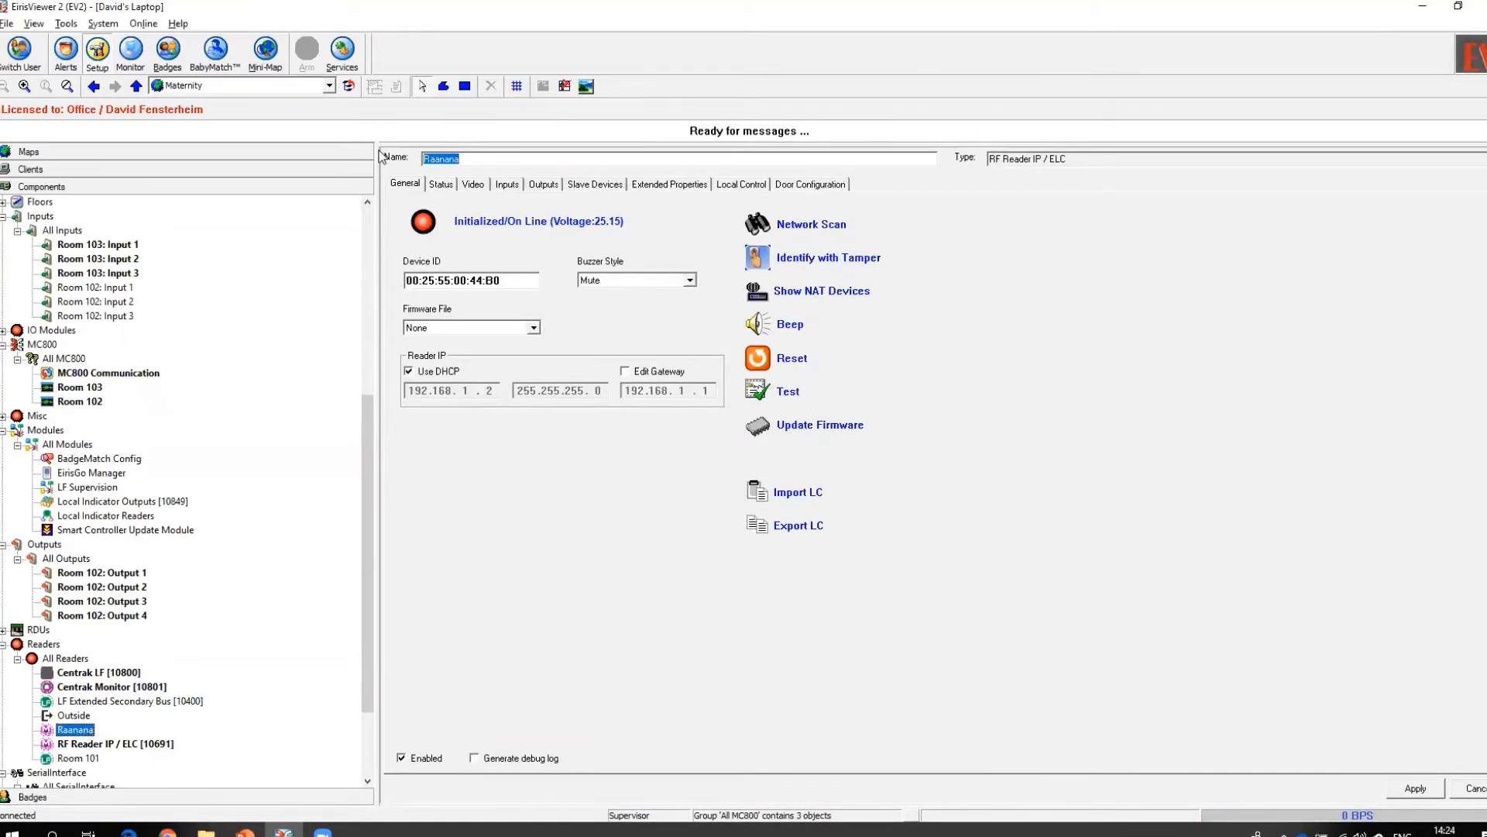
type("Room")
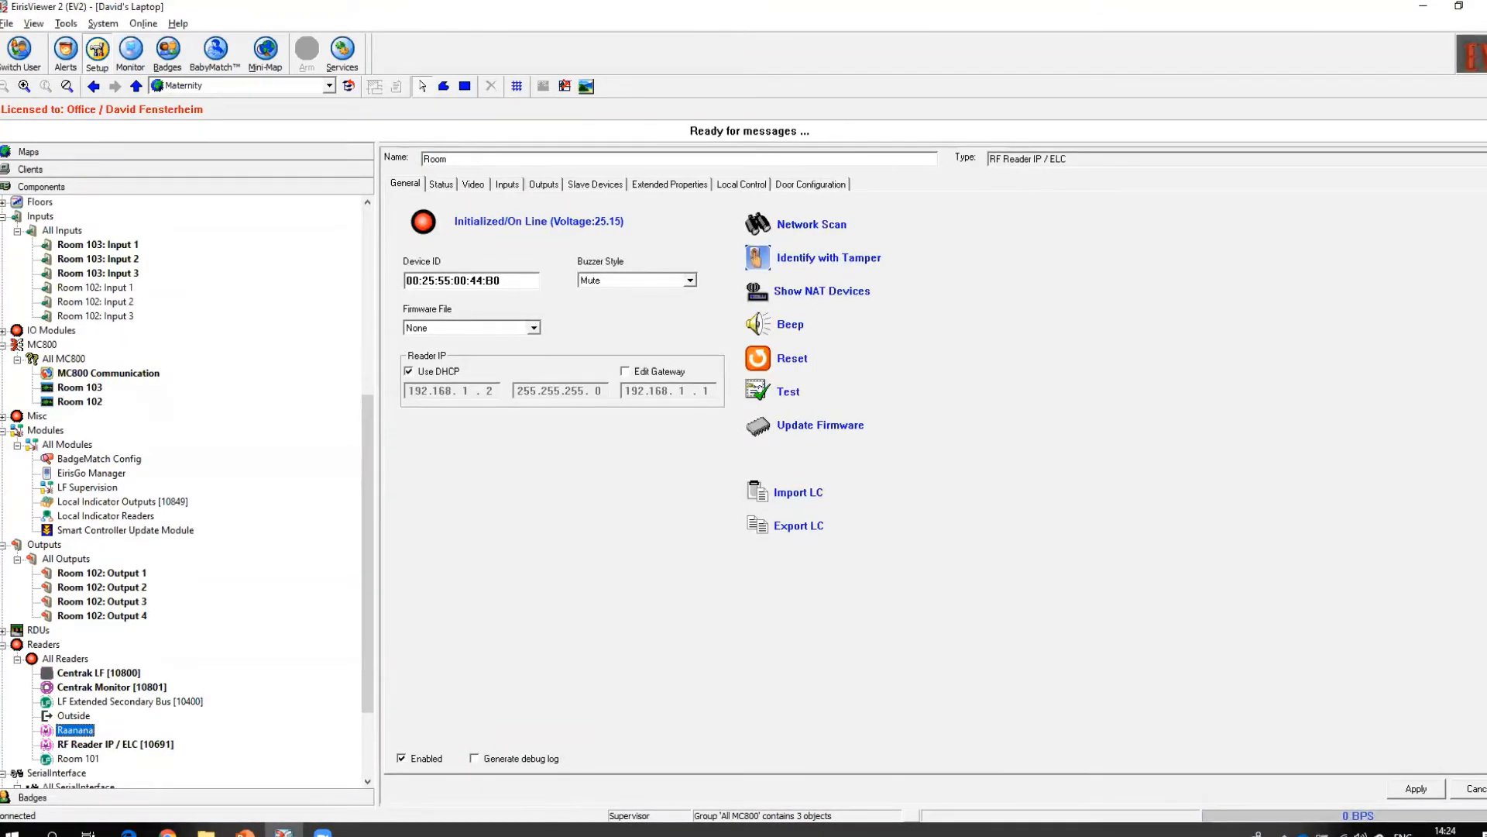
type(" 103")
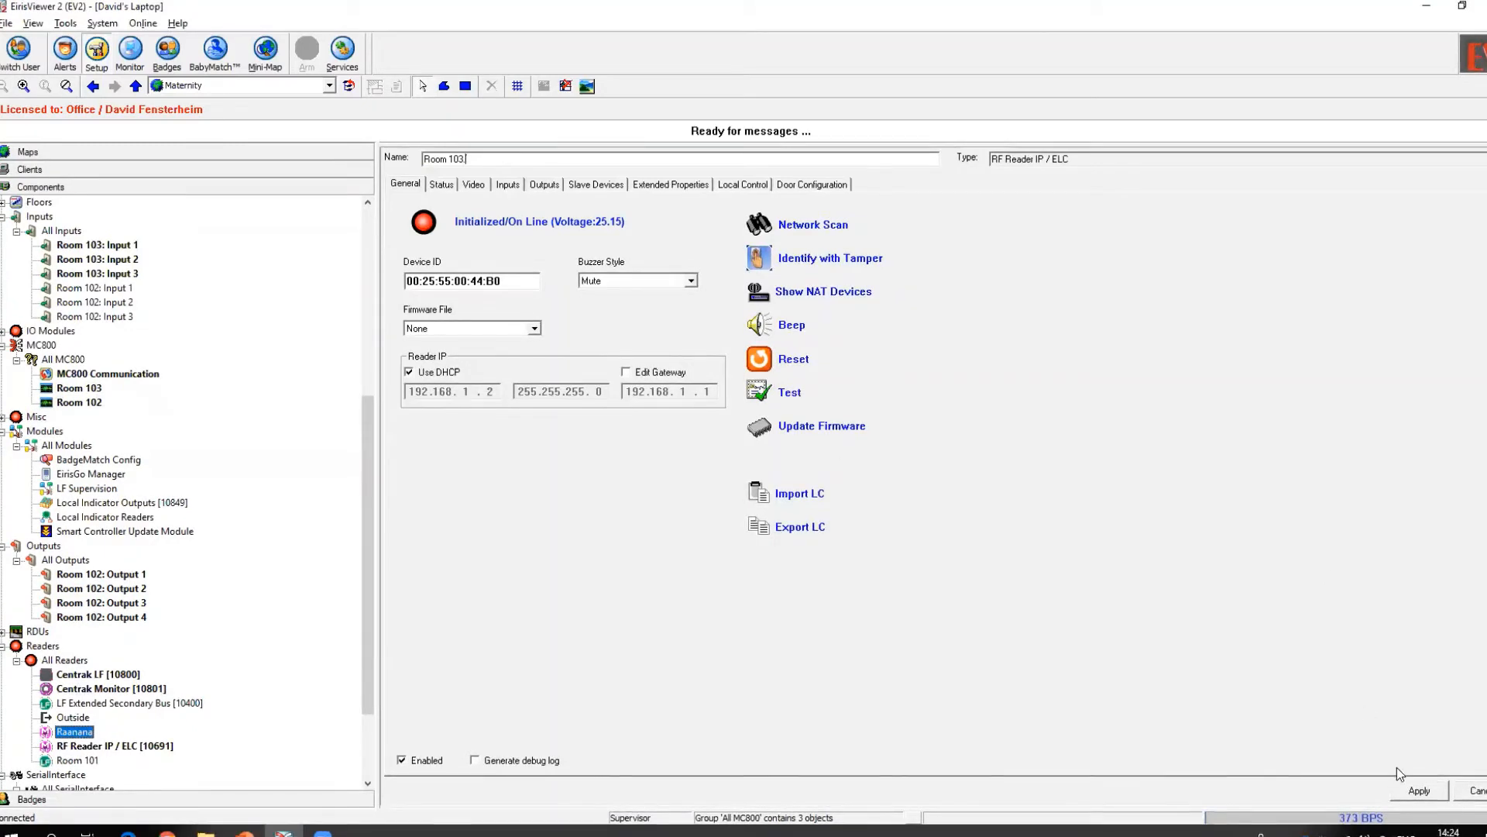
left_click(1437, 796)
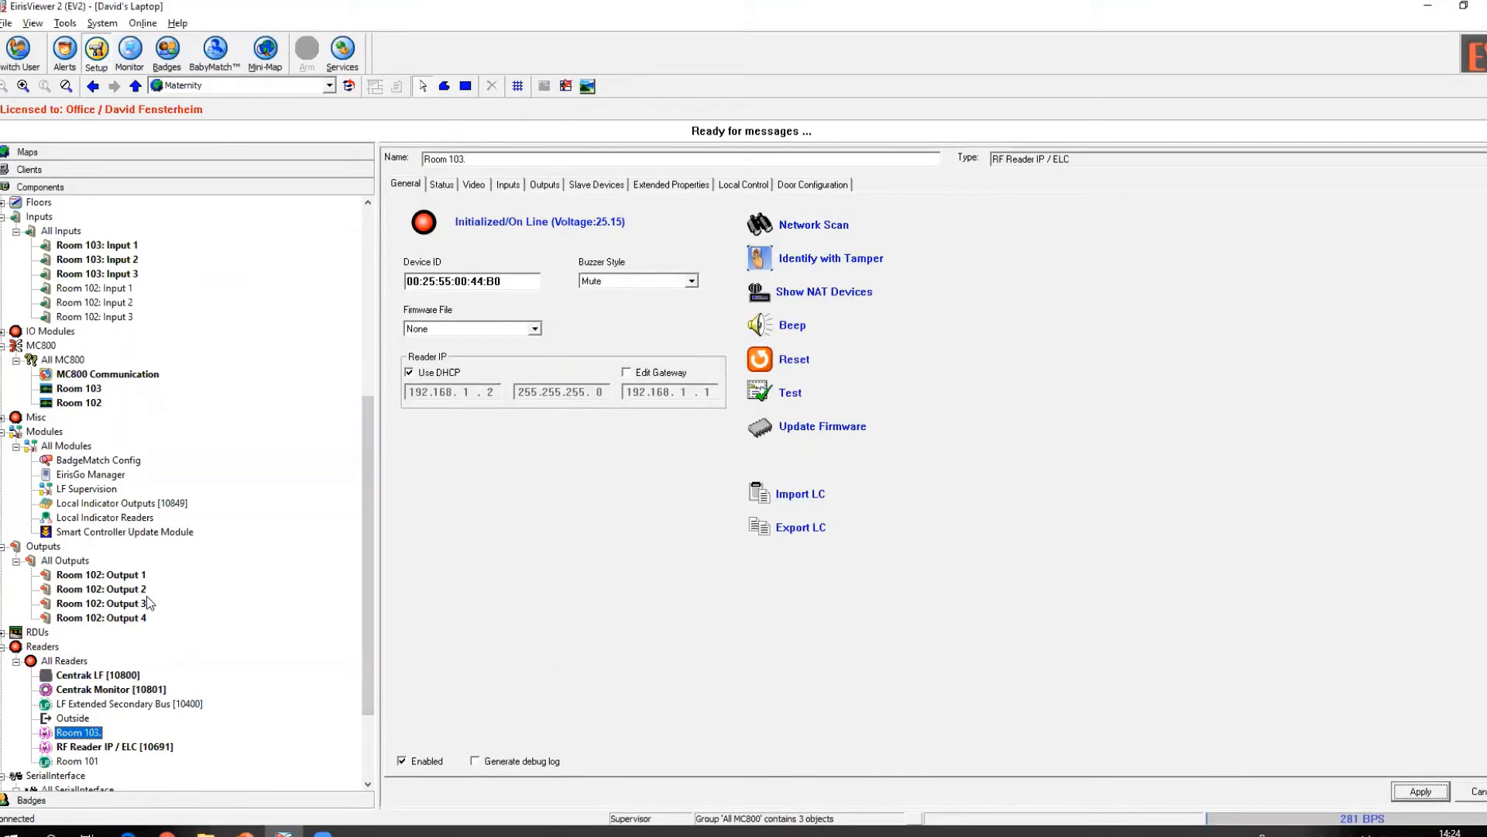
Step: Examine which outputs the Local Indicator Outputs module offers for the renamed Room 103 reader
left_click(123, 504)
left_click(557, 184)
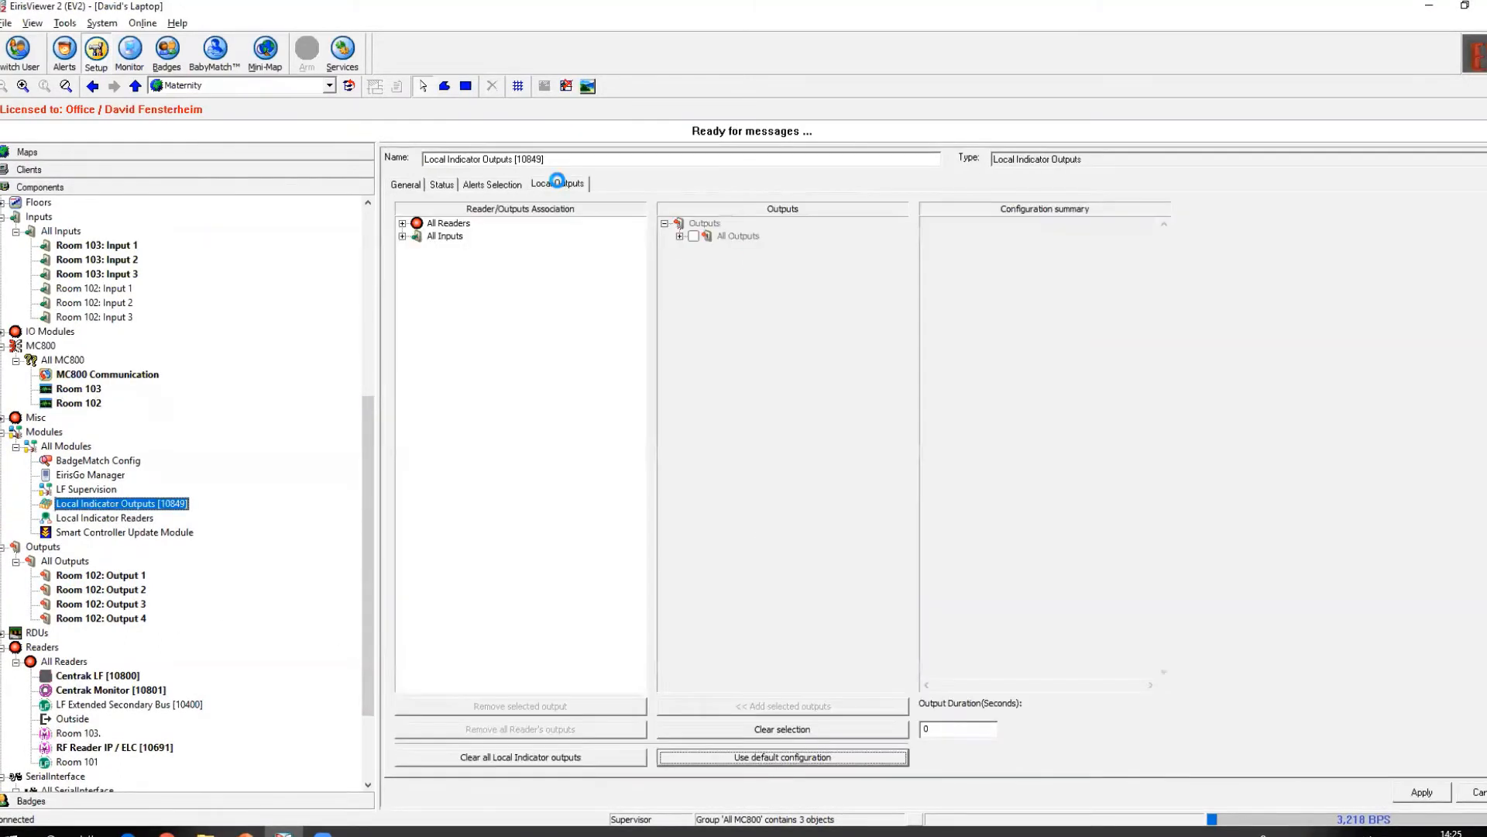
left_click(494, 184)
left_click(555, 185)
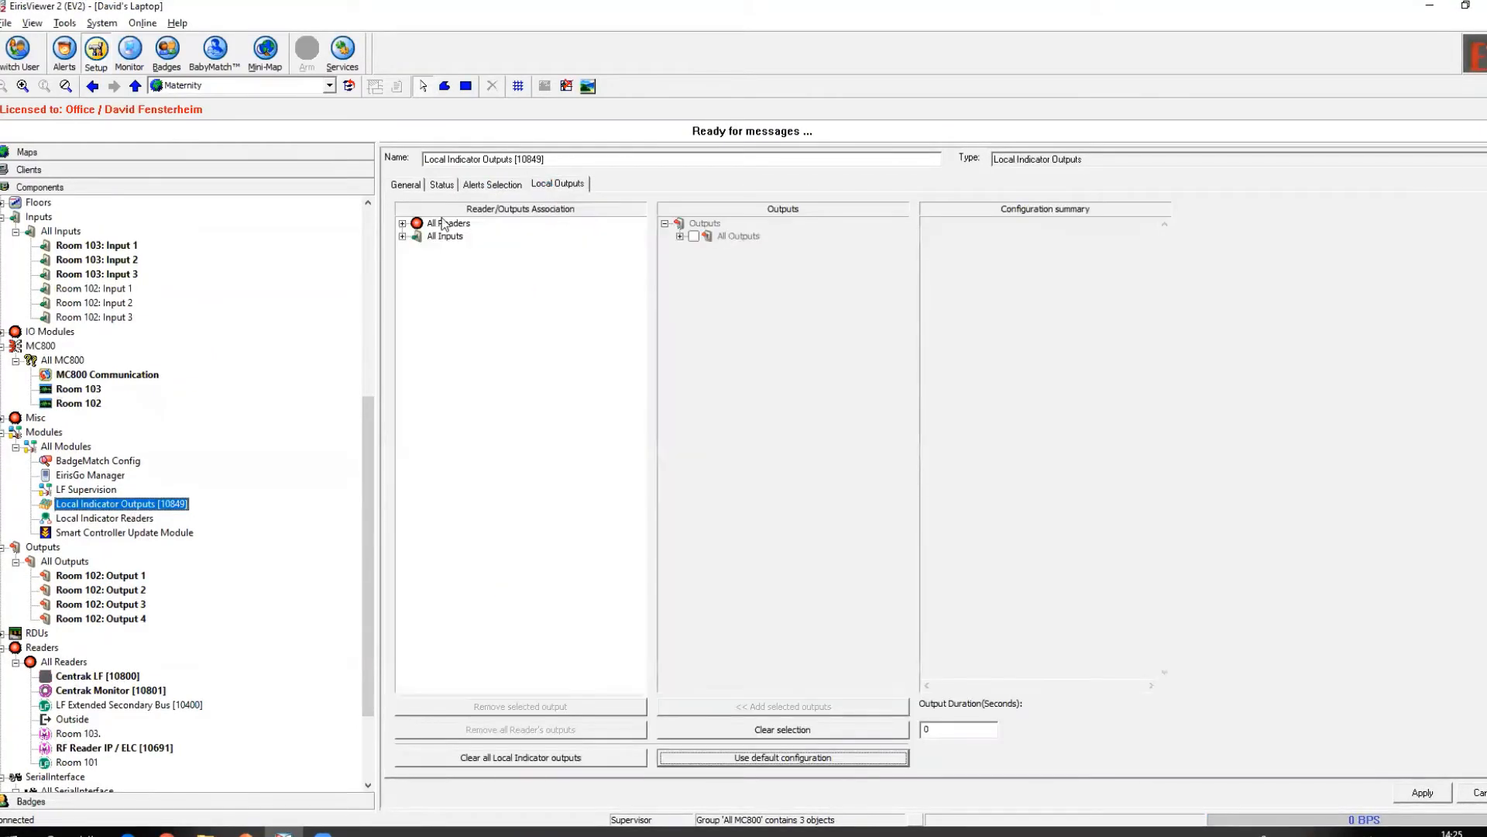
left_click(401, 237)
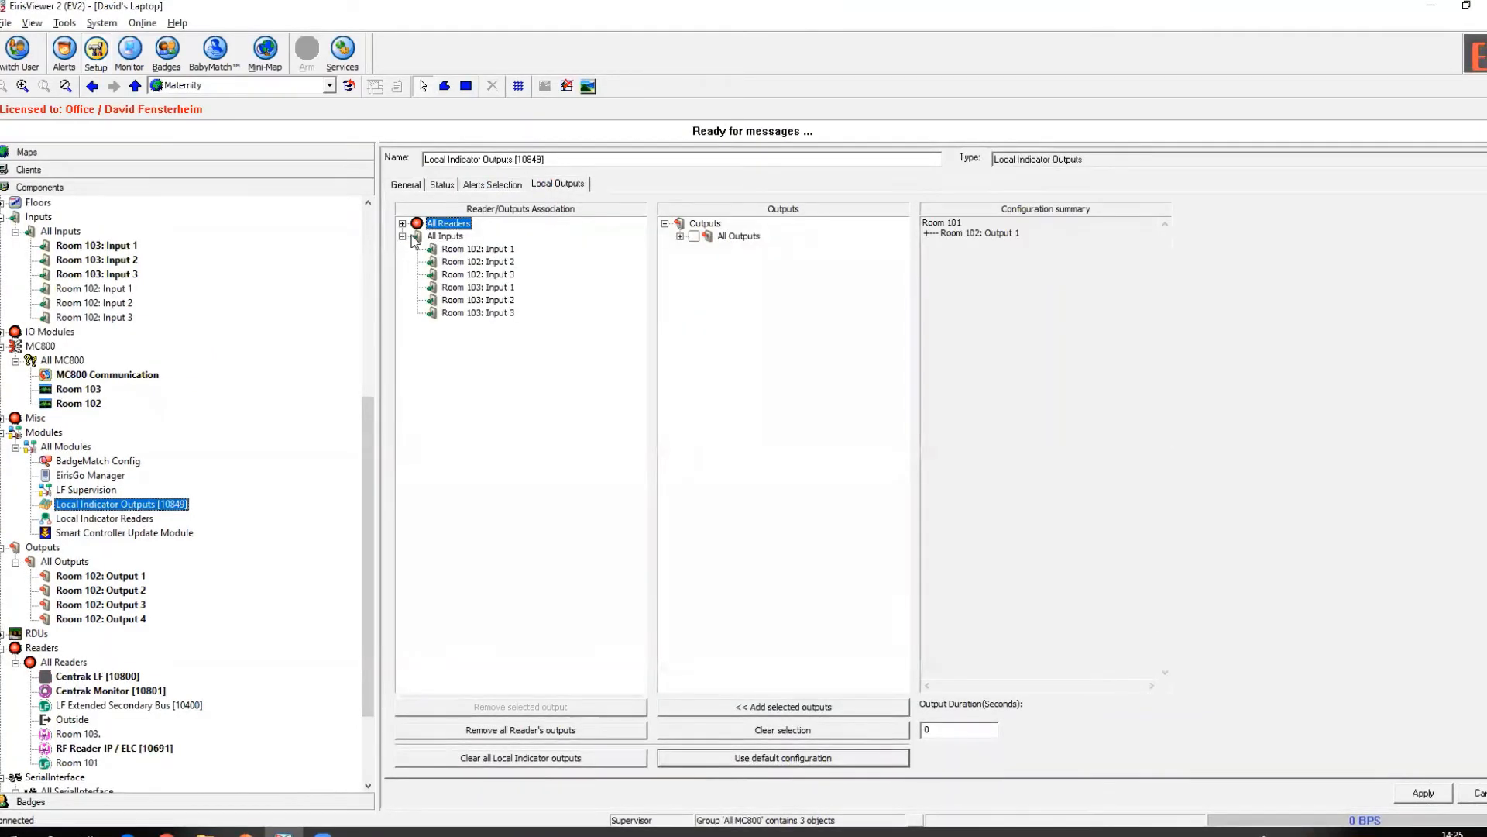
left_click(402, 237)
left_click(402, 225)
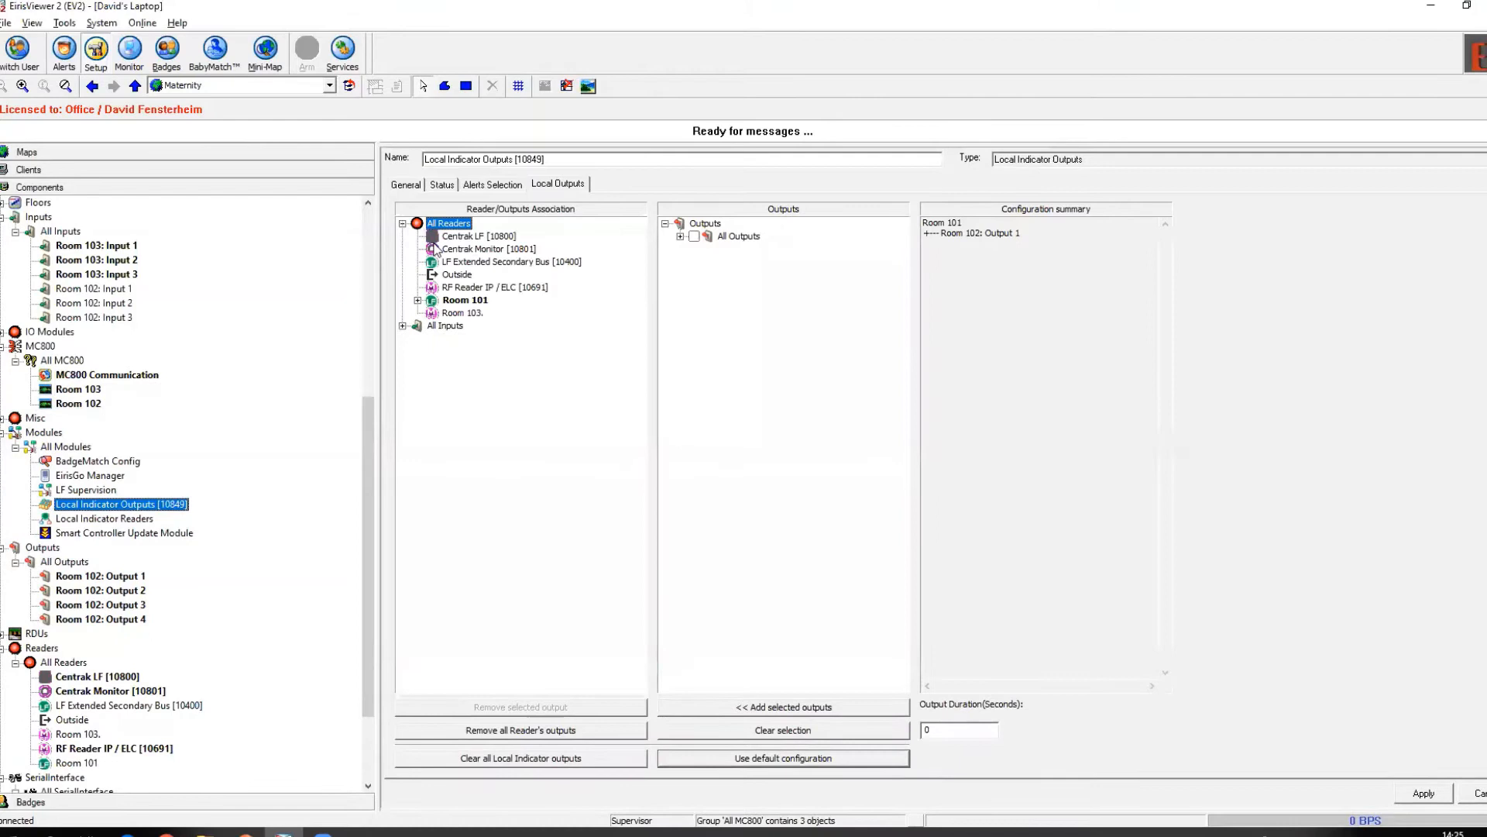
left_click(463, 313)
left_click(691, 235)
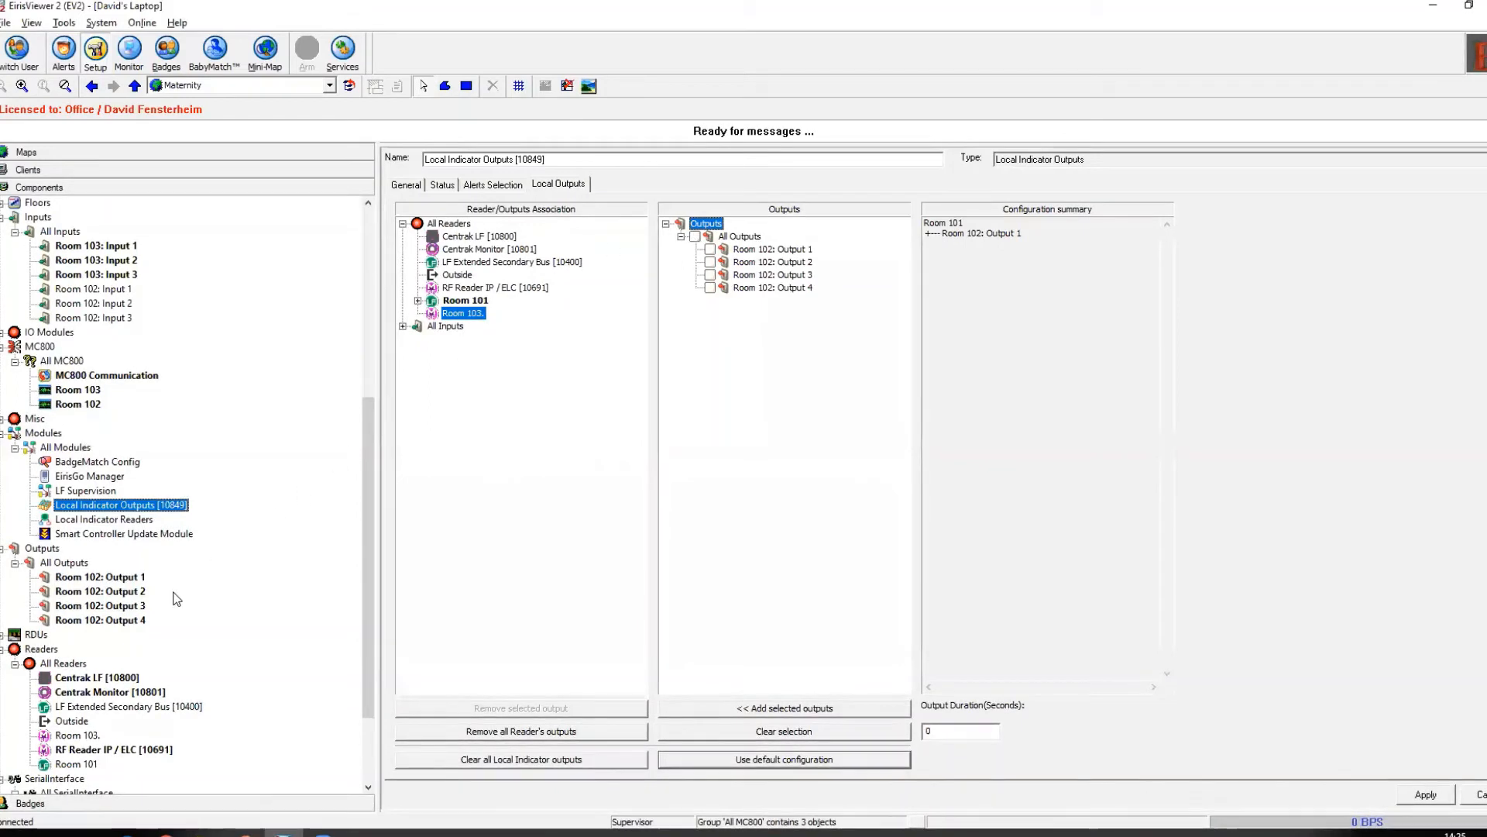
Step: Set the Room 103 device's SubnetID to 2 and NodeID to 13, enable Use Outputs, and apply the setup
left_click(89, 390)
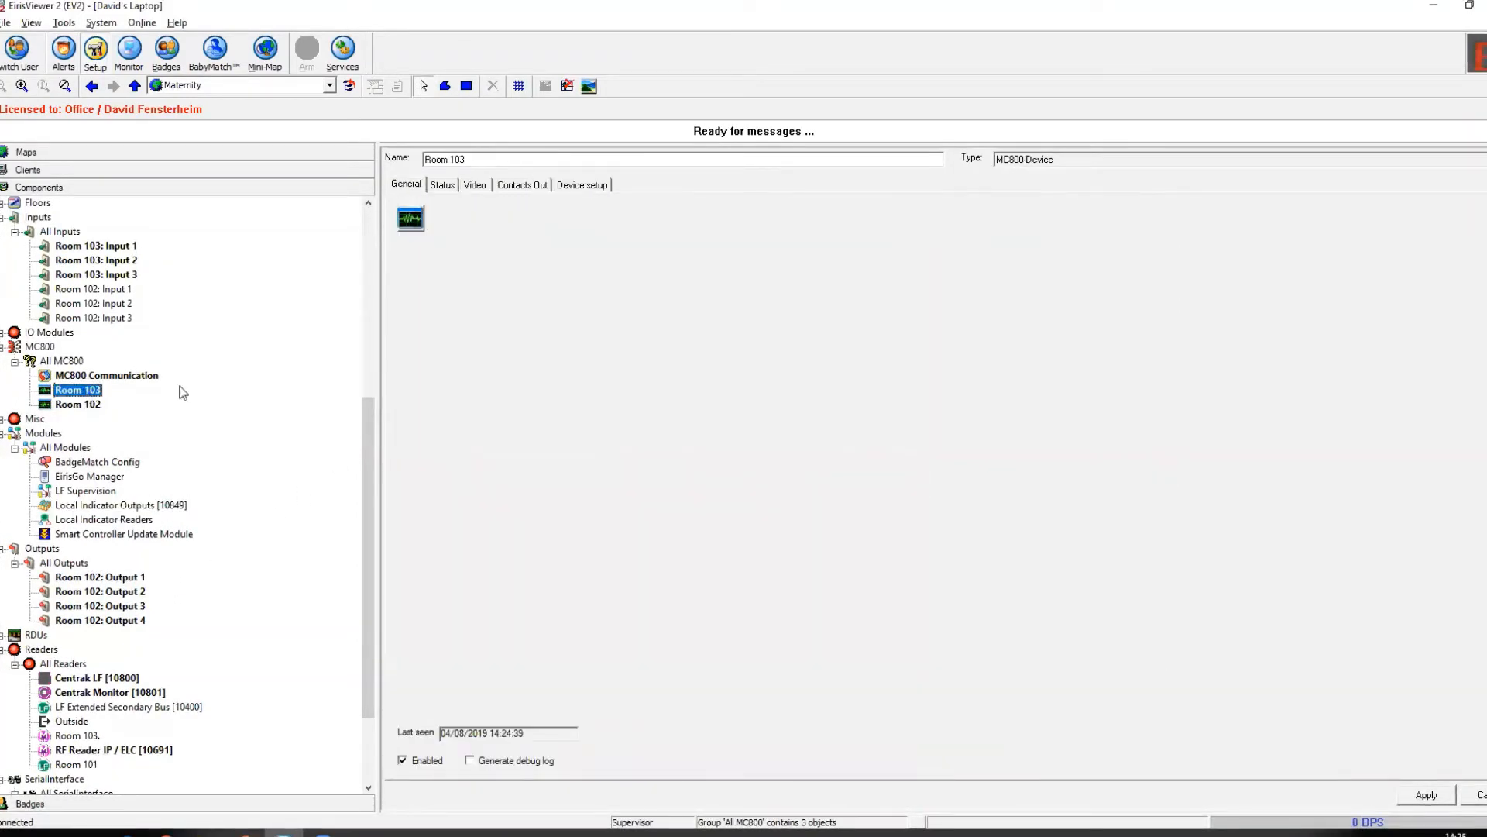
left_click(555, 188)
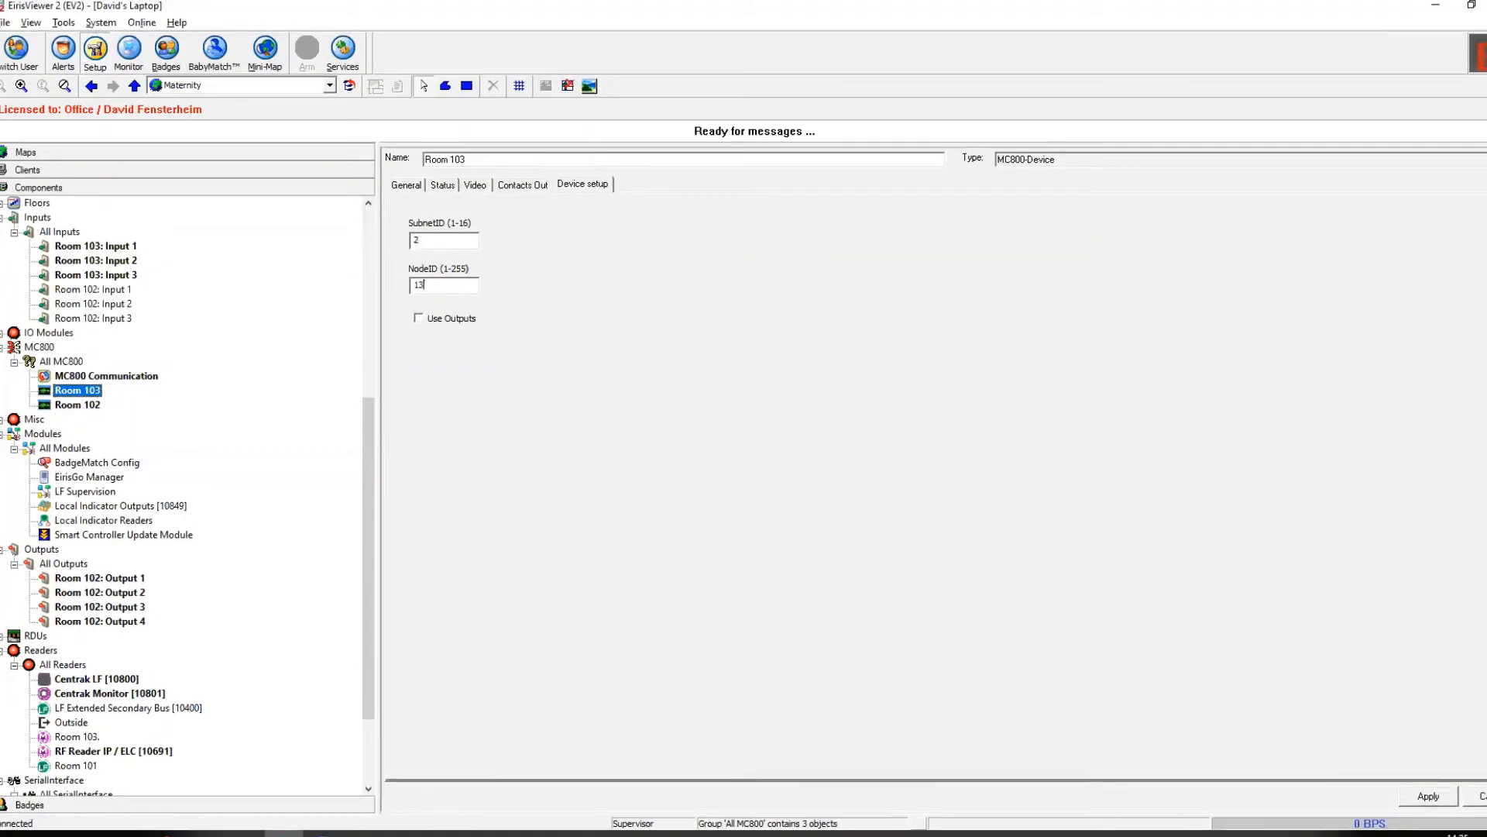
left_click(418, 317)
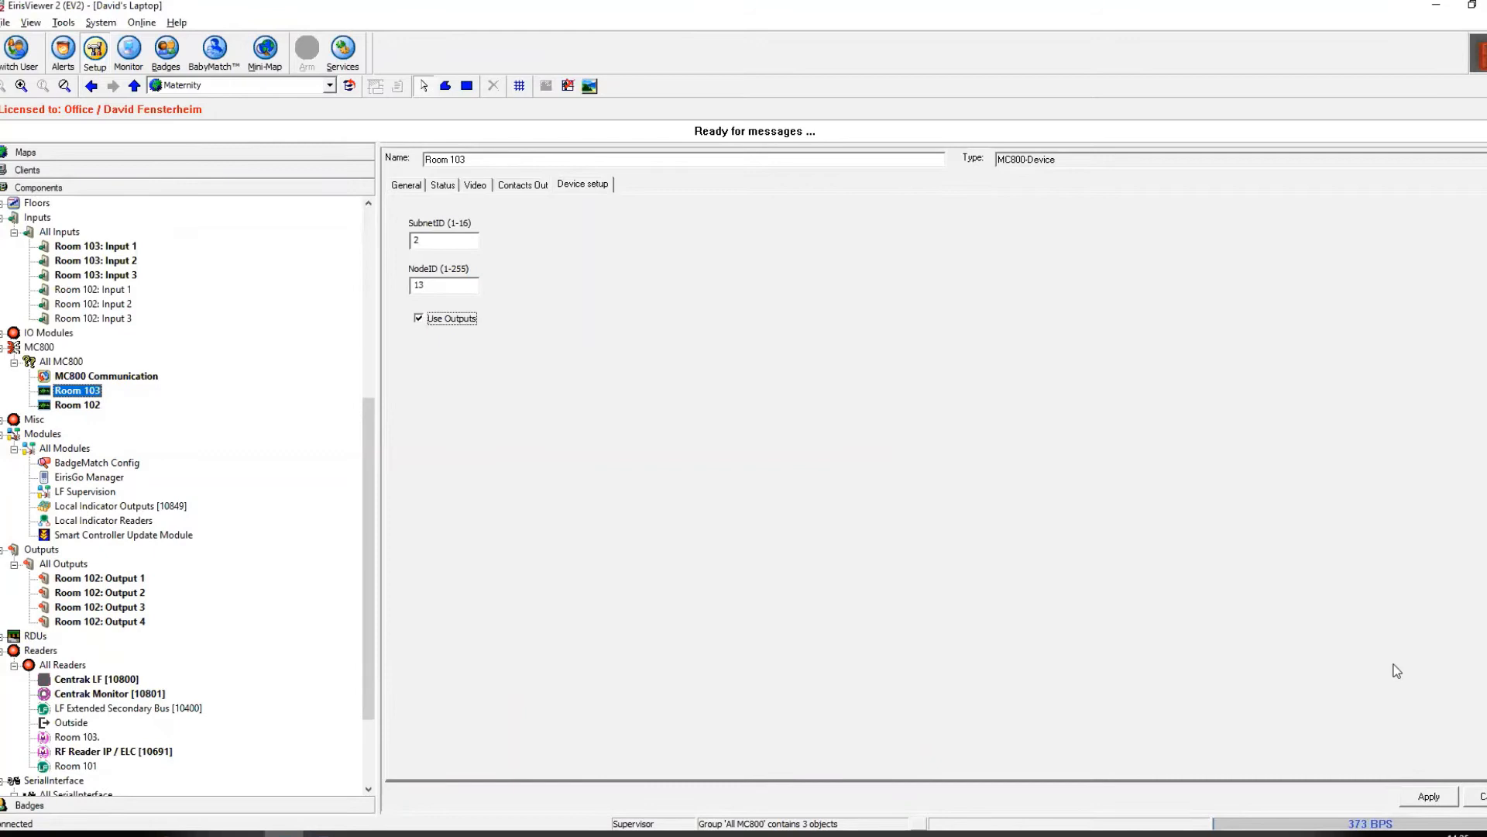
left_click(1435, 801)
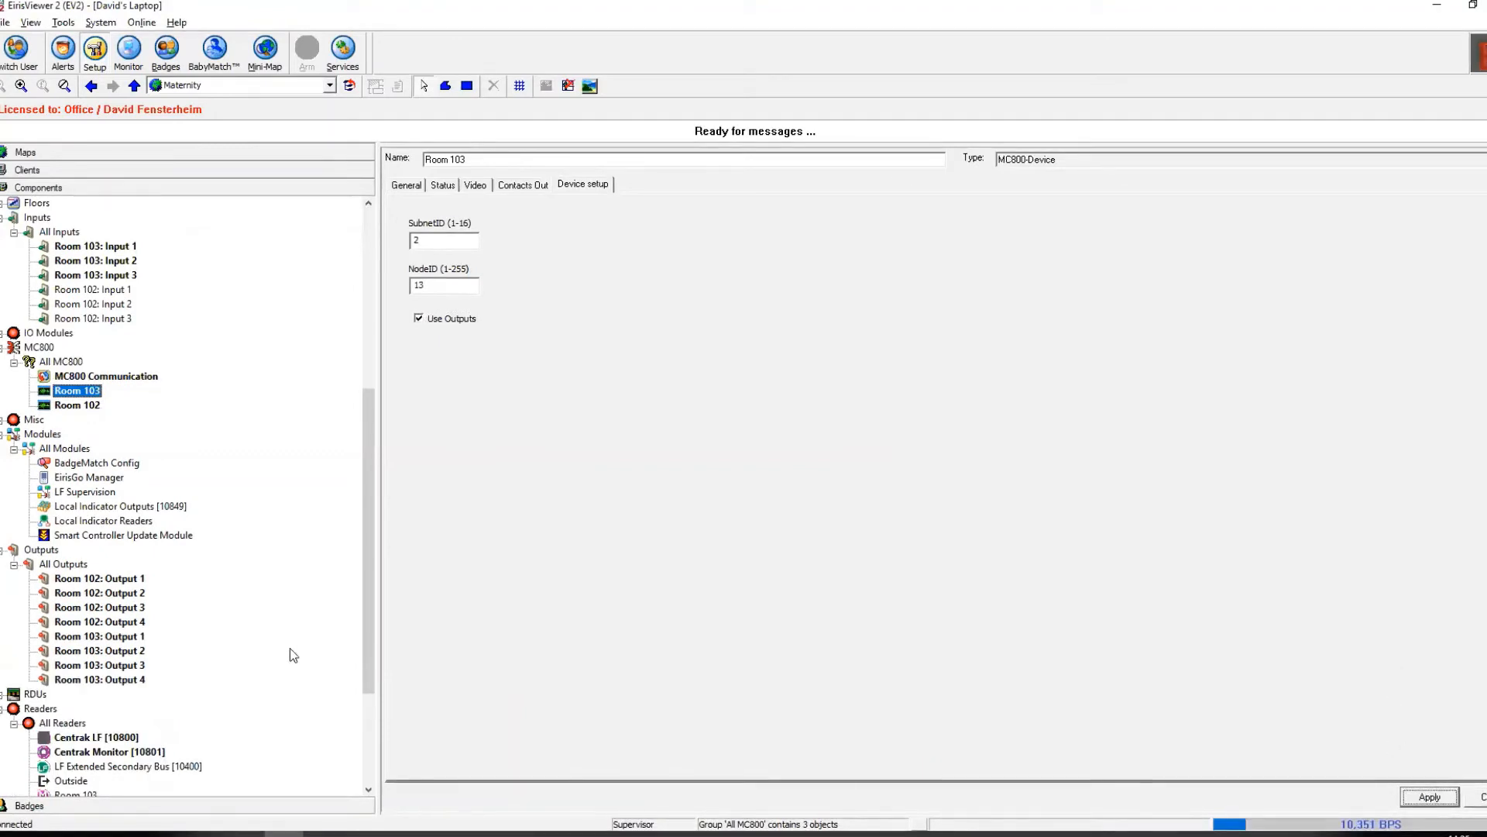
Step: Associate Room 103 Output 1 with the Room 103 reader in the Local Indicator Outputs module and review the configuration summary
left_click(81, 405)
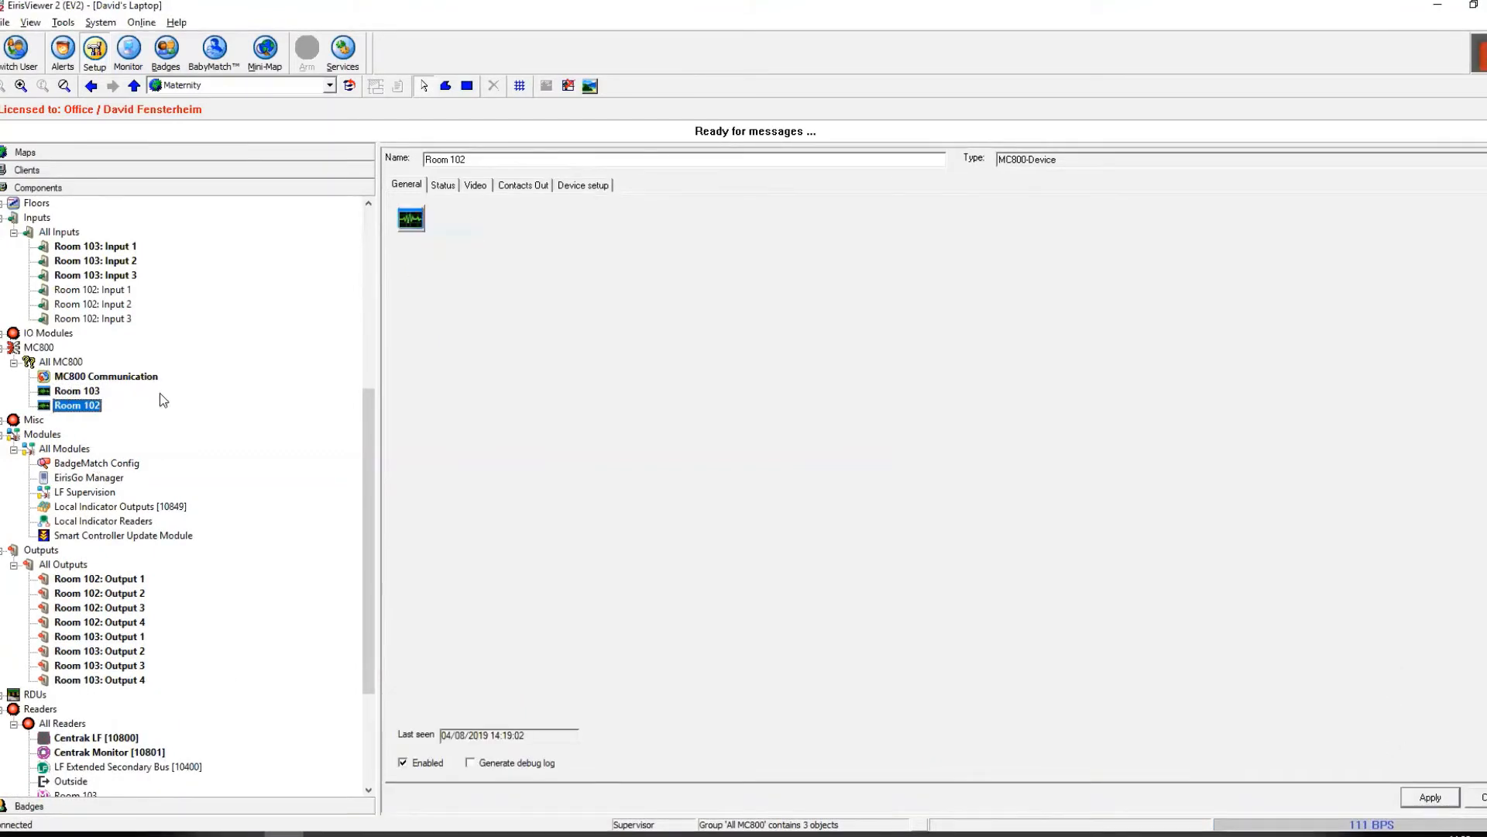
left_click(99, 507)
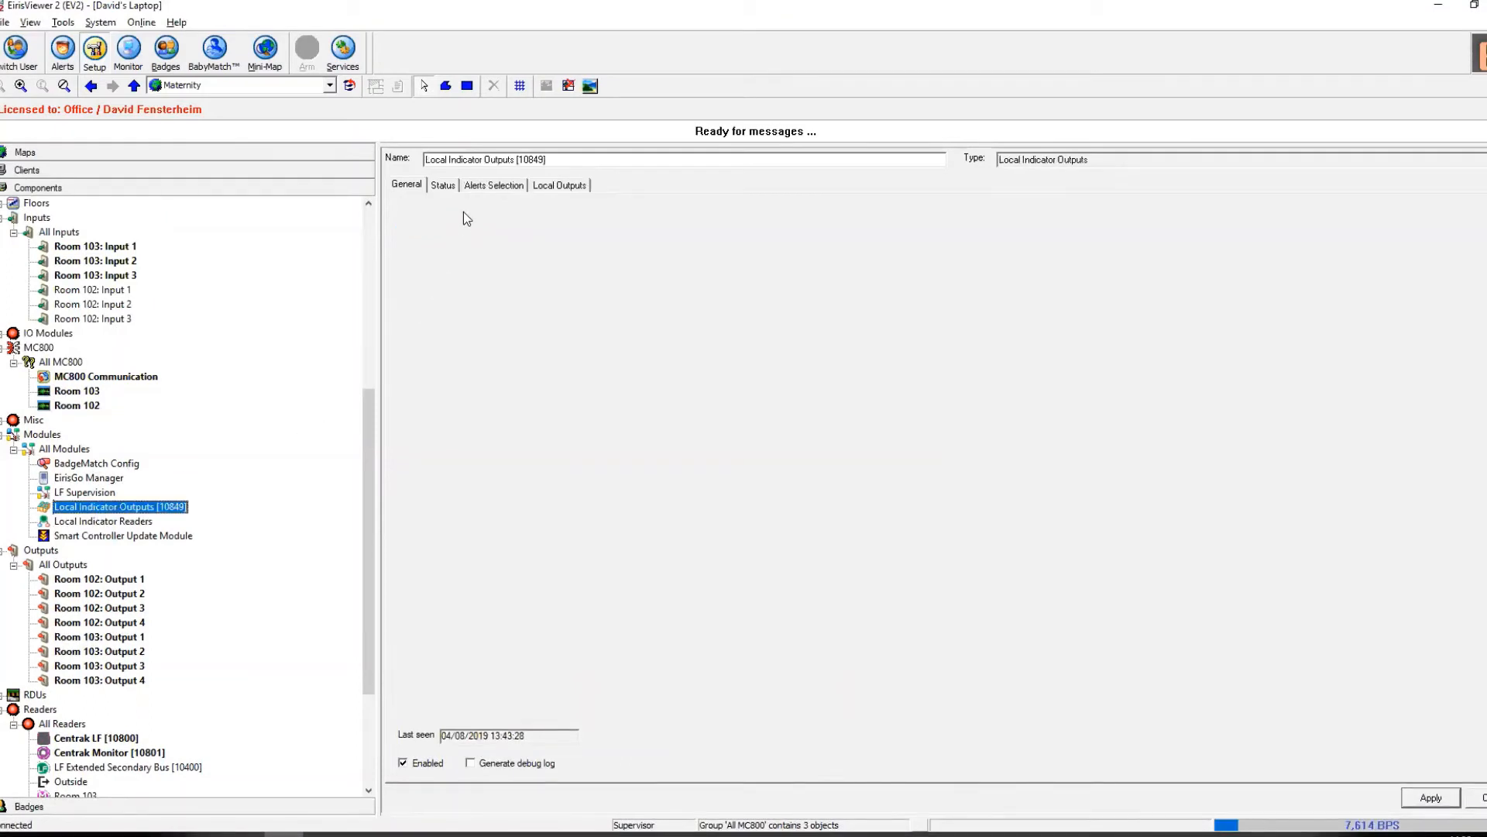
left_click(566, 186)
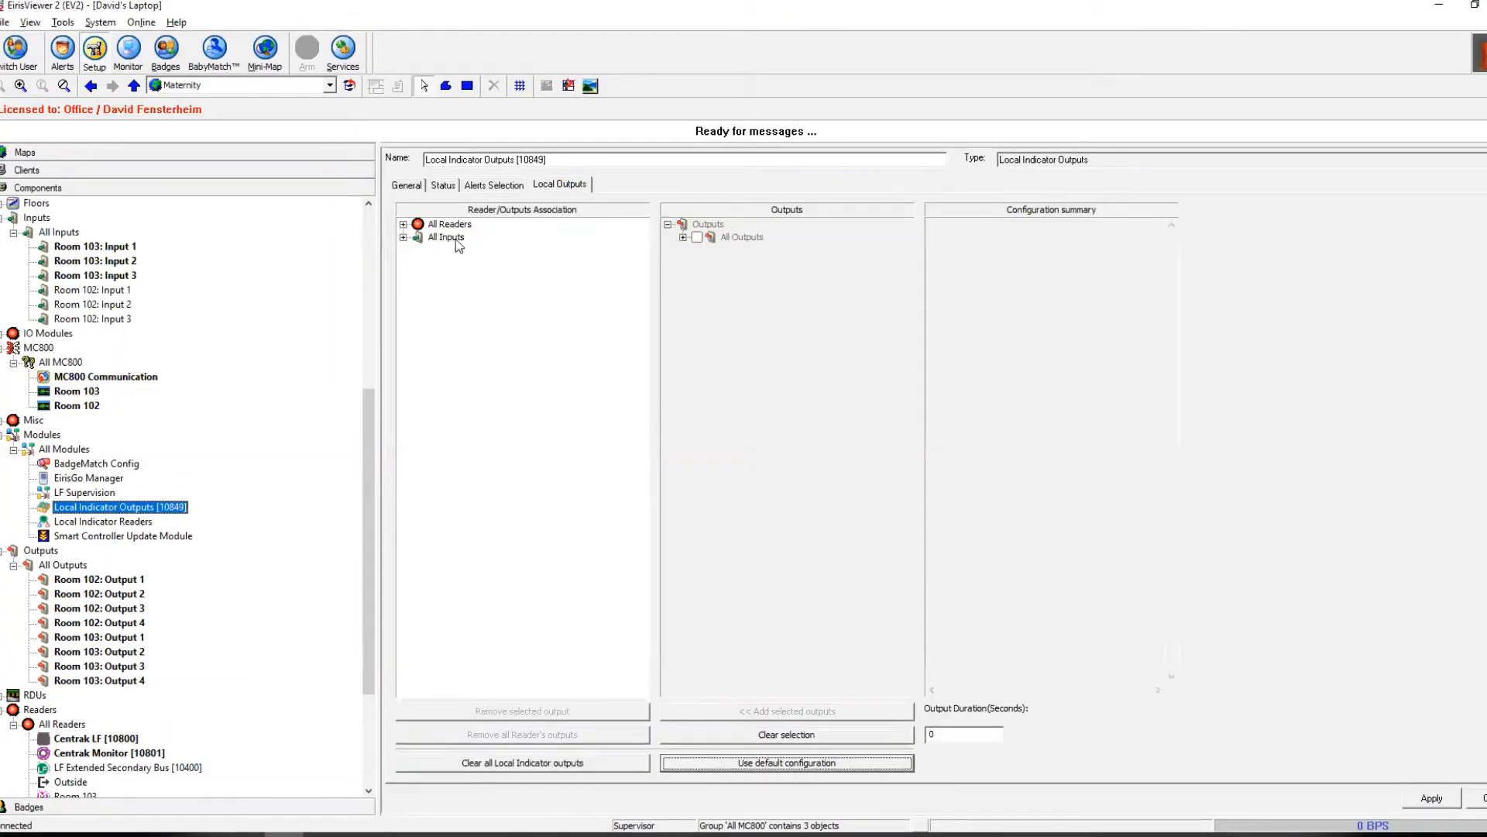
left_click(417, 225)
left_click(403, 224)
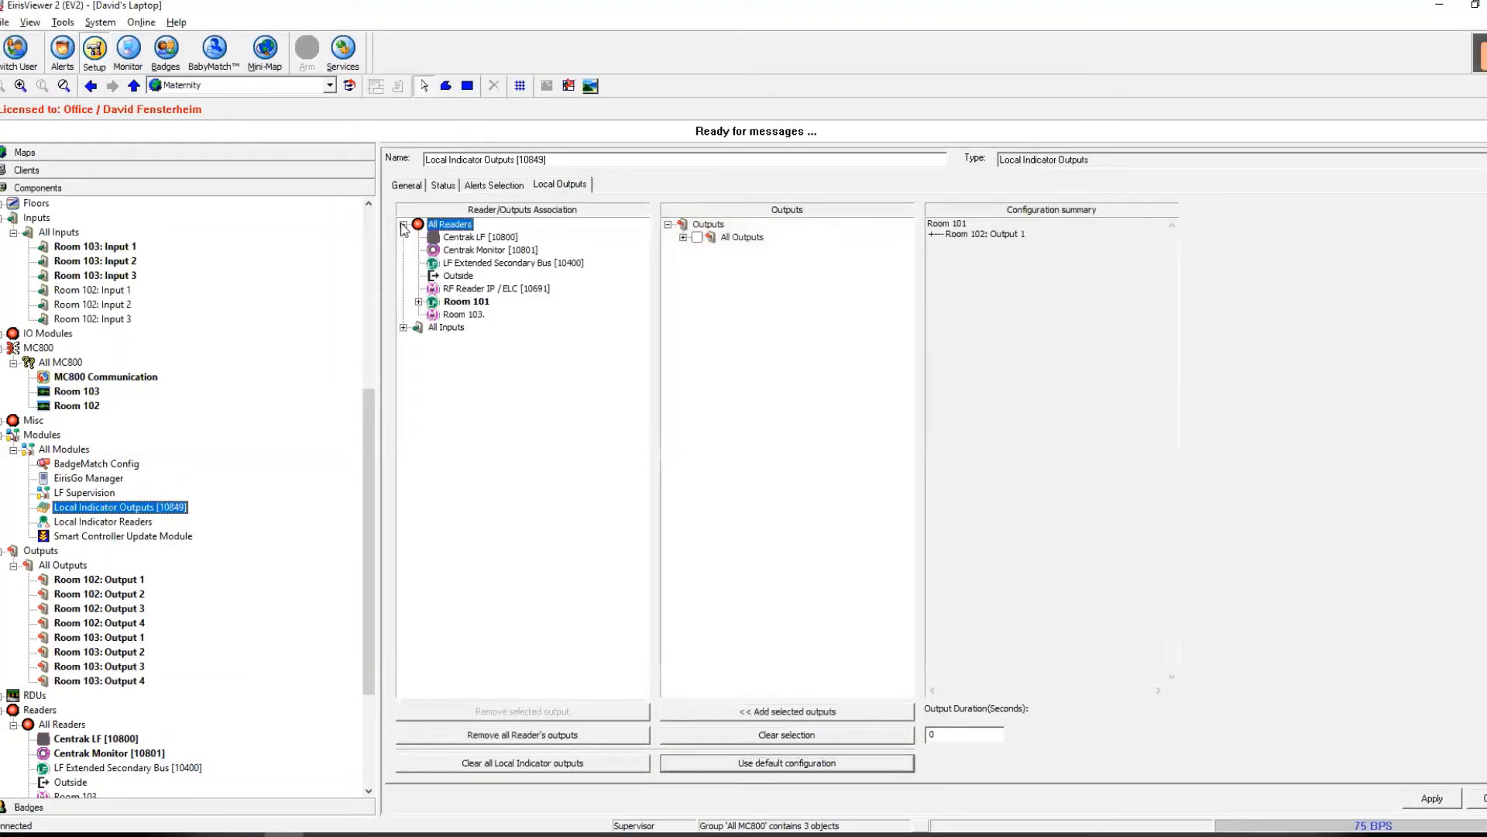
left_click(461, 315)
left_click(683, 237)
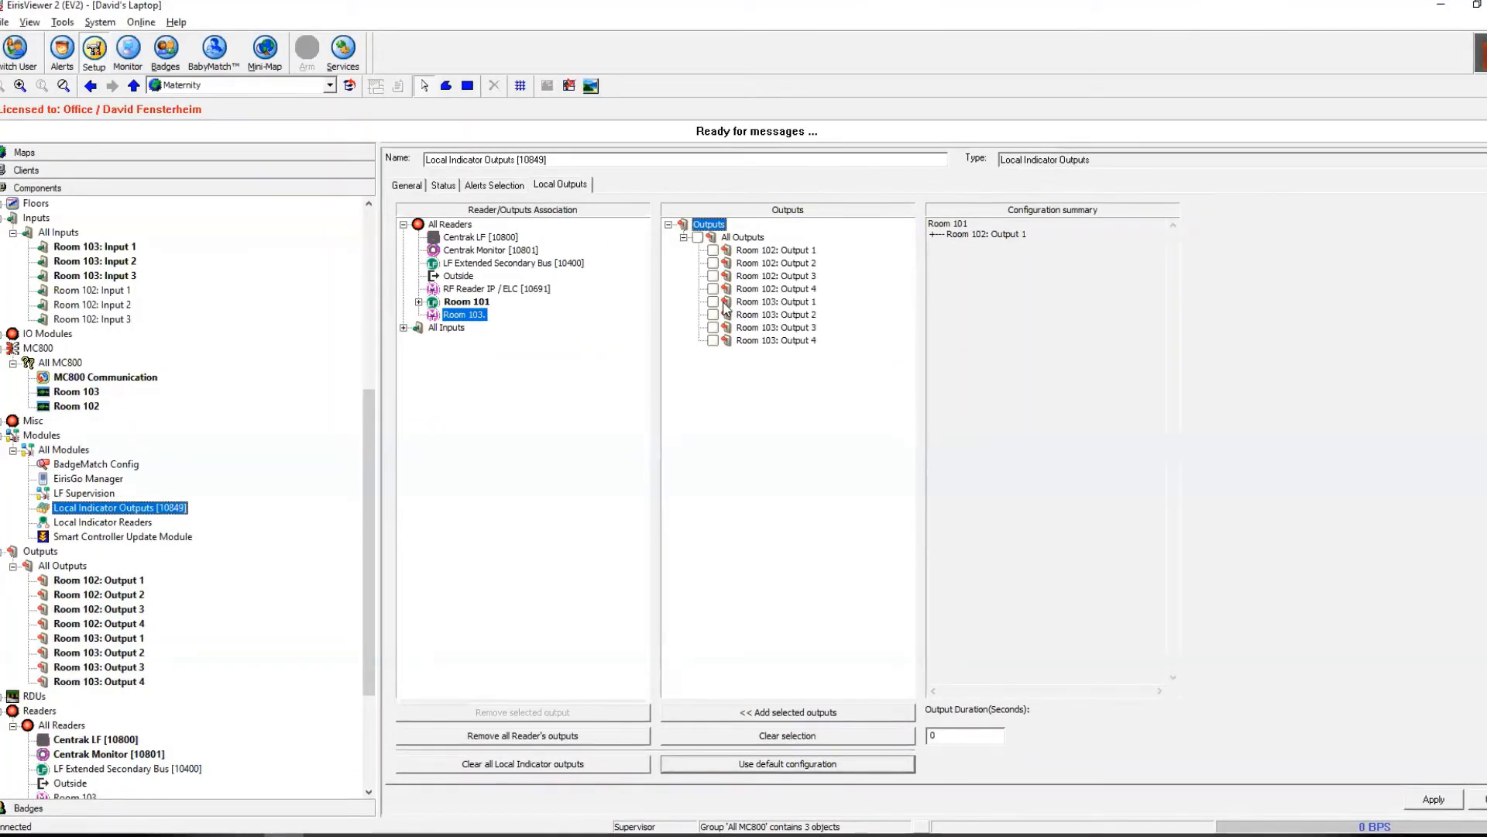
left_click(713, 302)
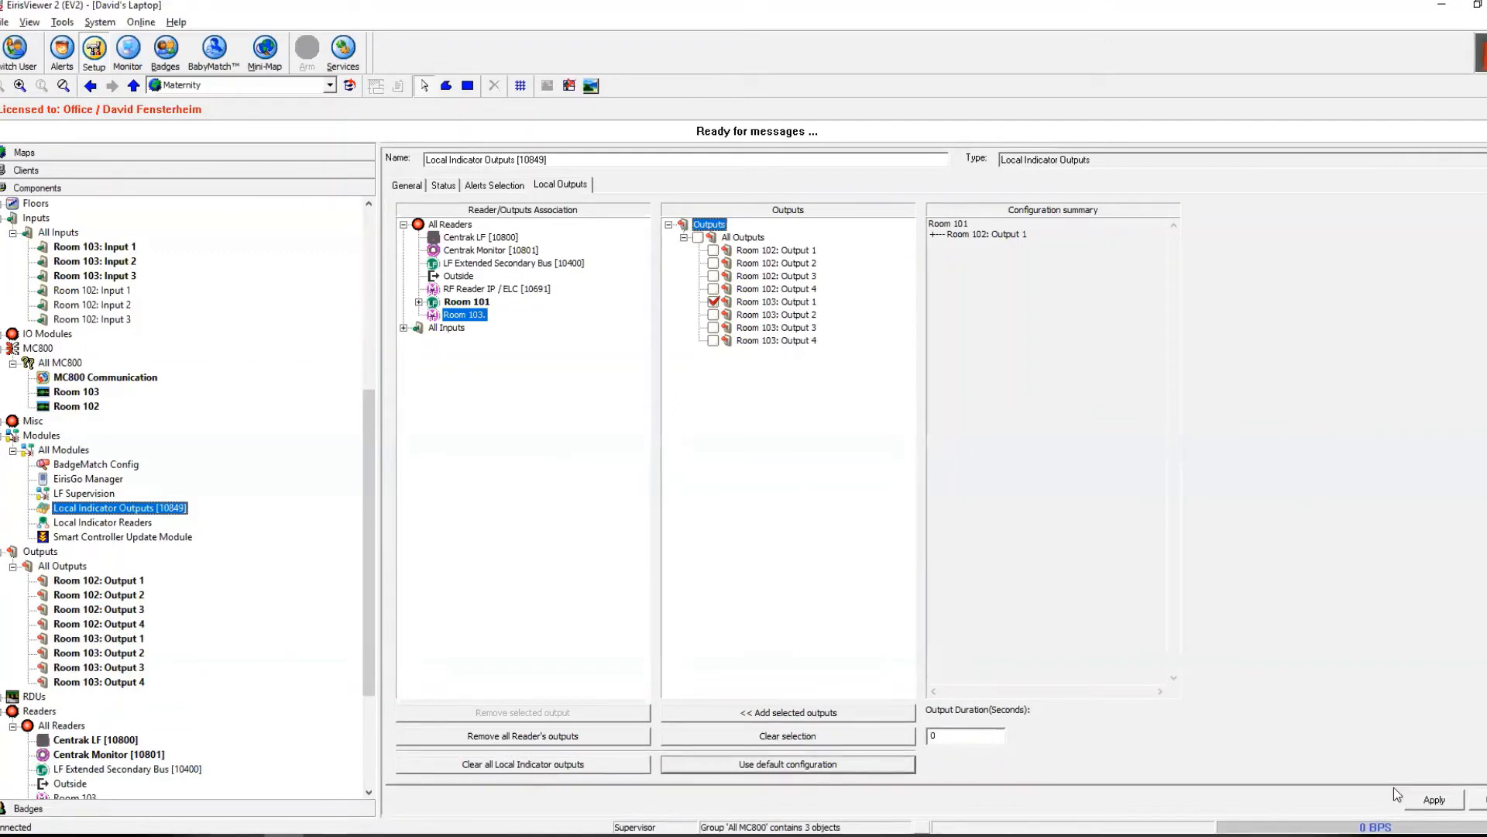
left_click(721, 713)
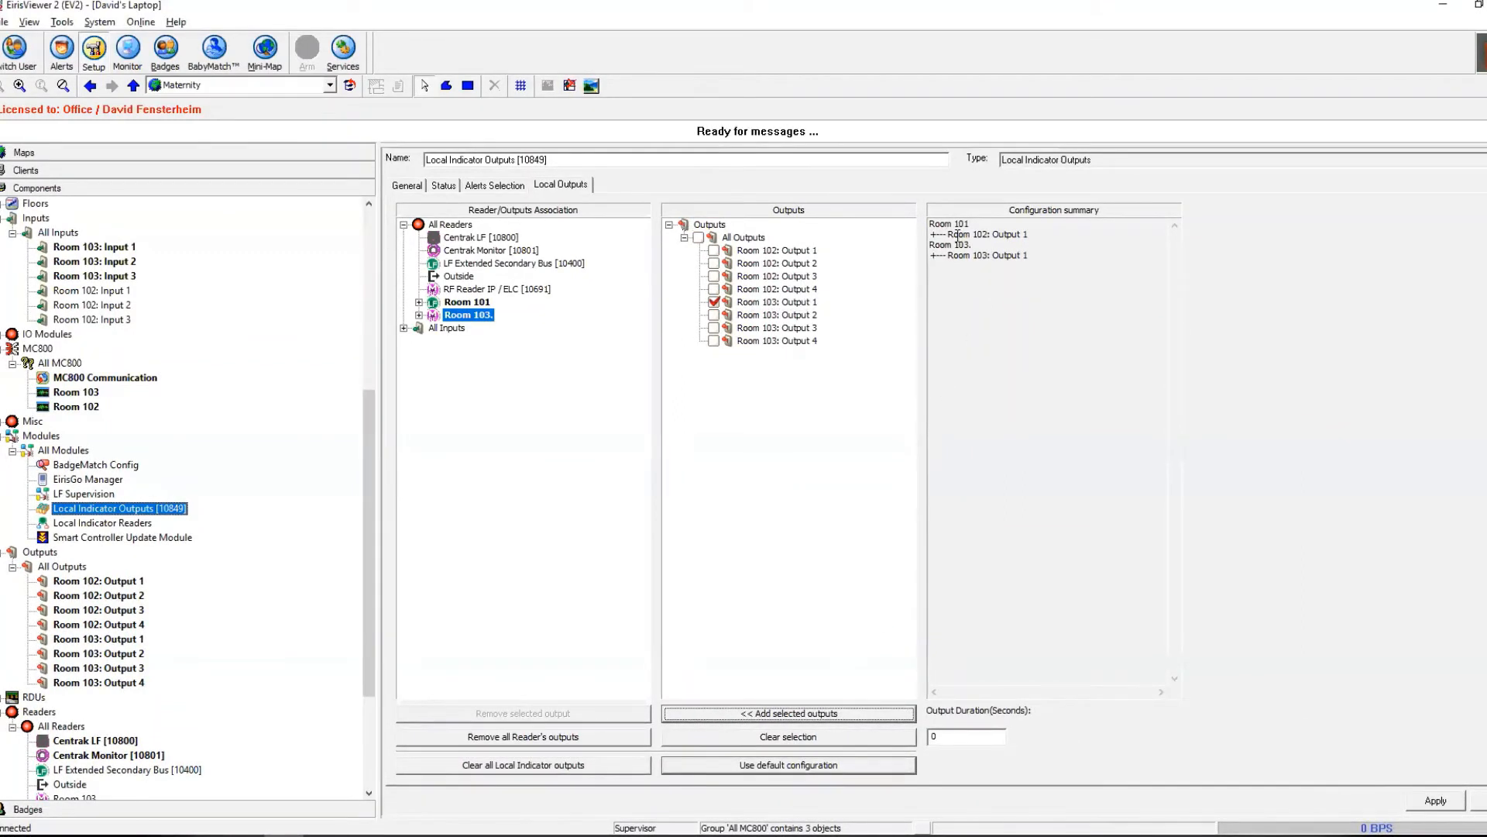
left_click_drag(973, 222, 928, 224)
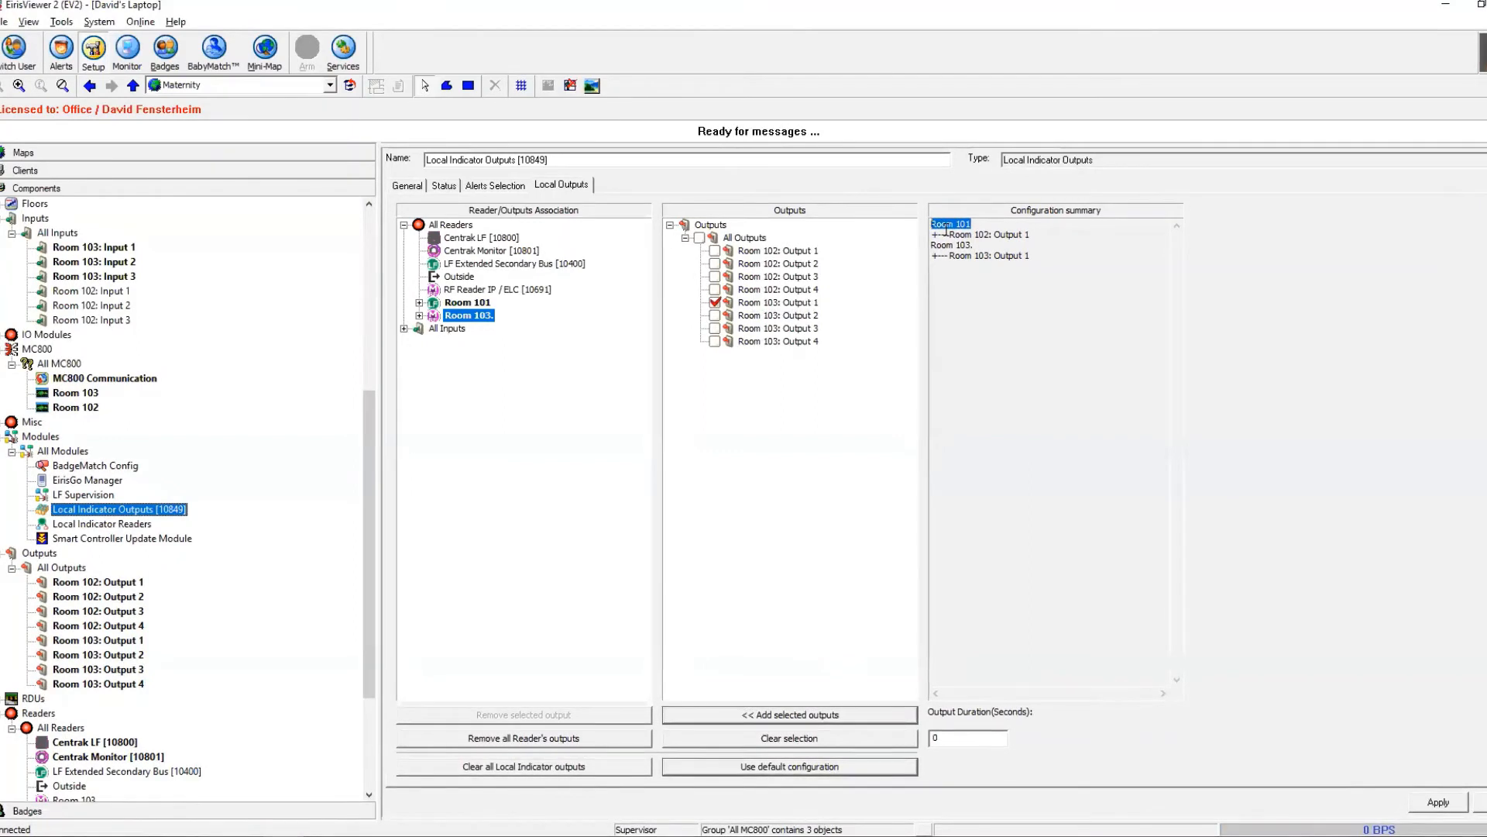
left_click(1031, 235)
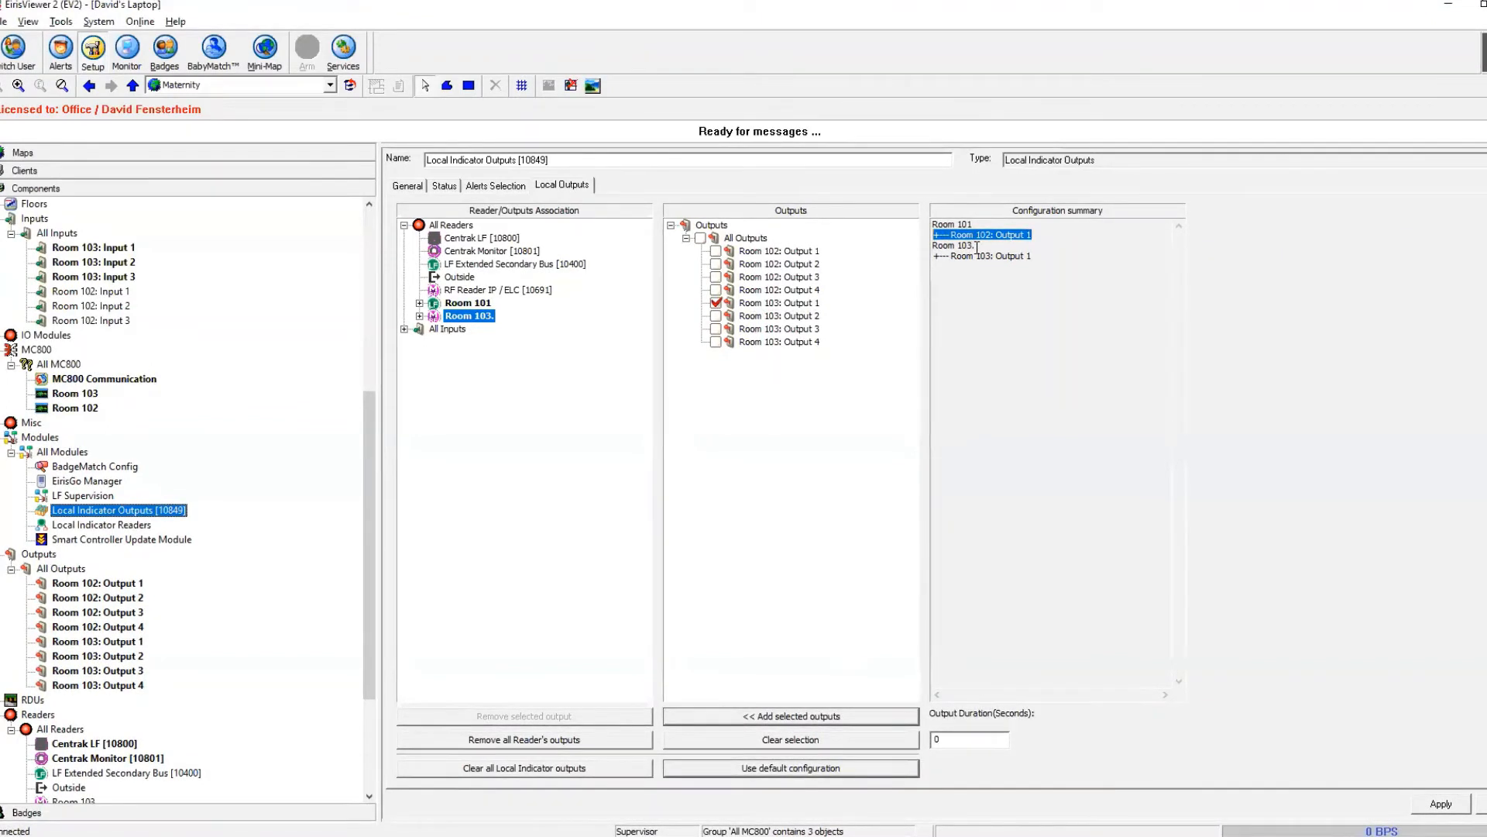
Step: Review the Room 103 reader's output association in the Local Indicator Outputs configuration summary
left_click_drag(977, 248, 926, 257)
left_click(954, 264)
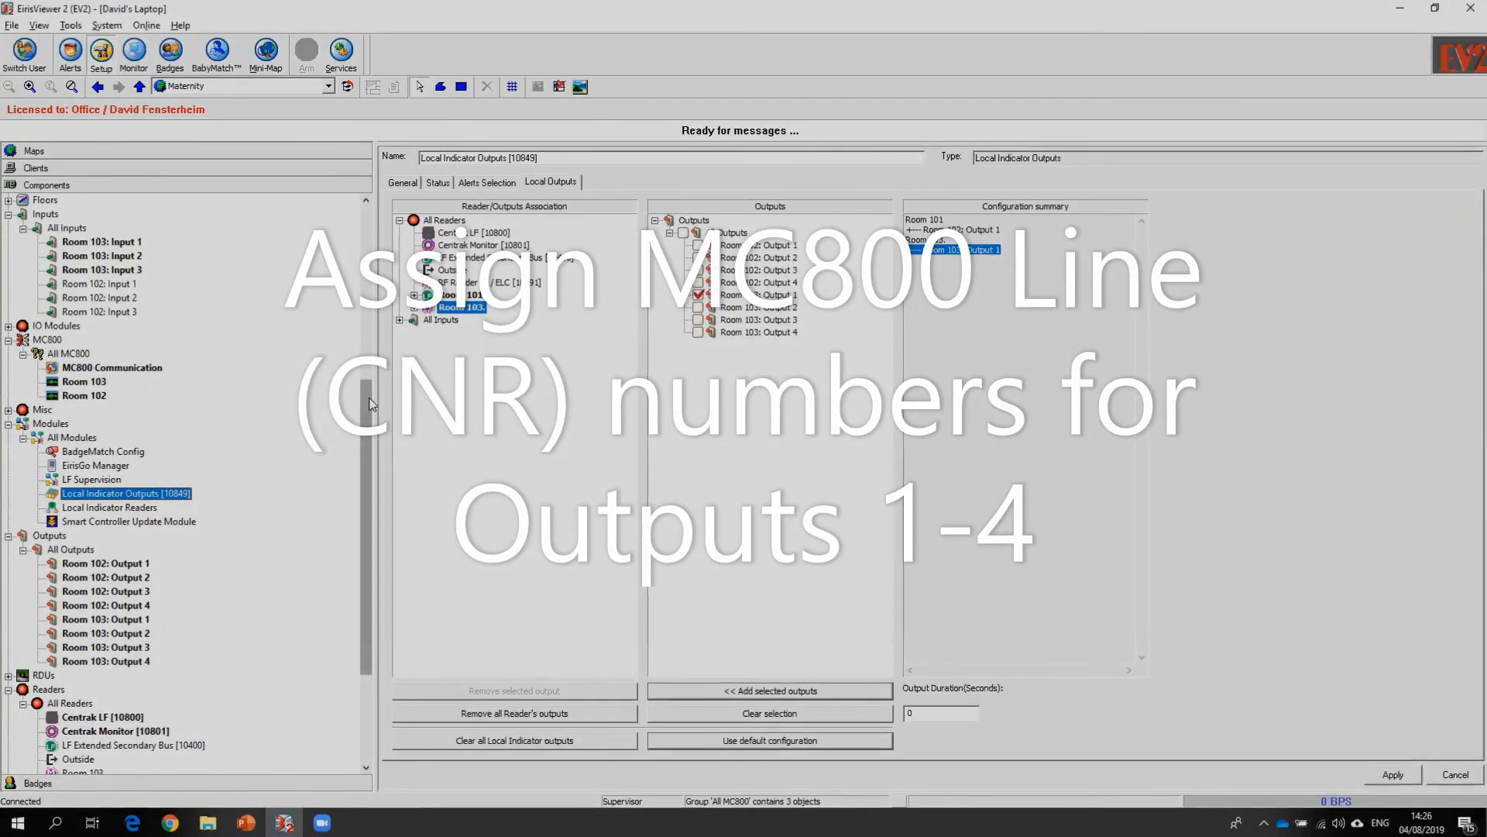
scroll(371, 403, "down", 4)
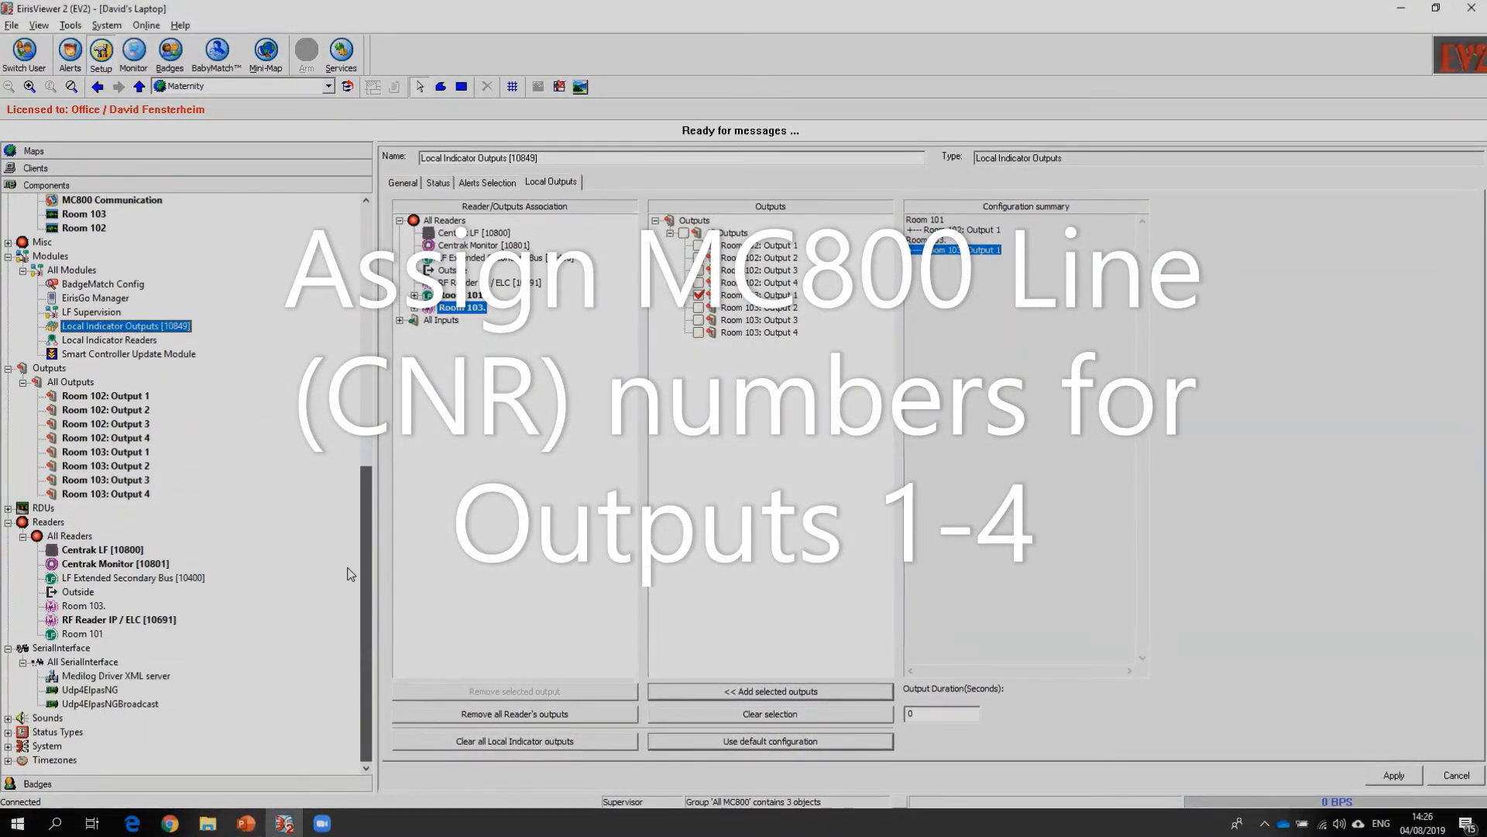
Step: Switch to File Explorer and open Eiris40Server.ini in Notepad from the Data folder under Eiris\e41srv
key("super+e")
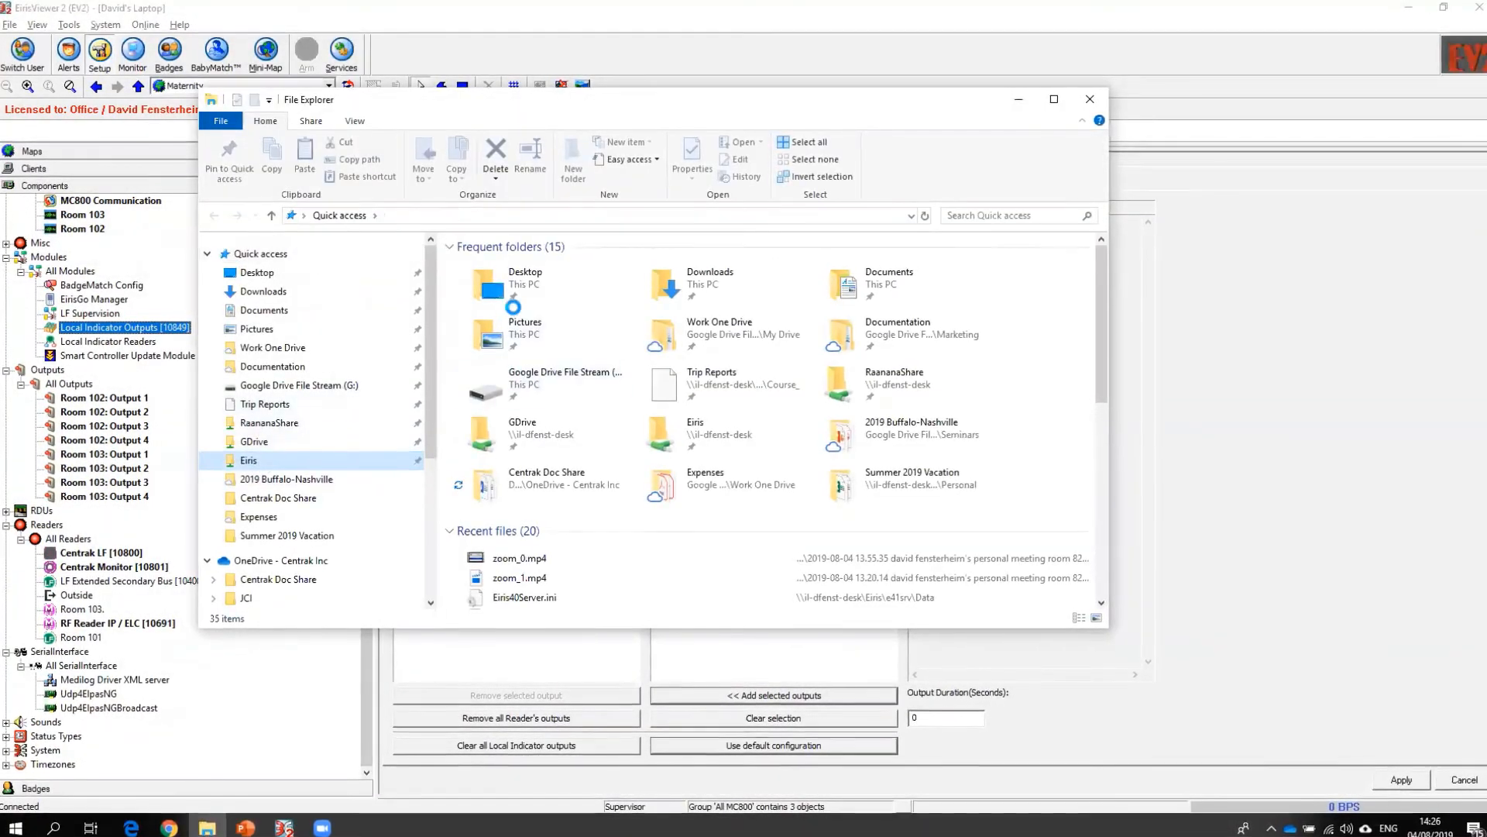
left_click(485, 318)
double_click(485, 318)
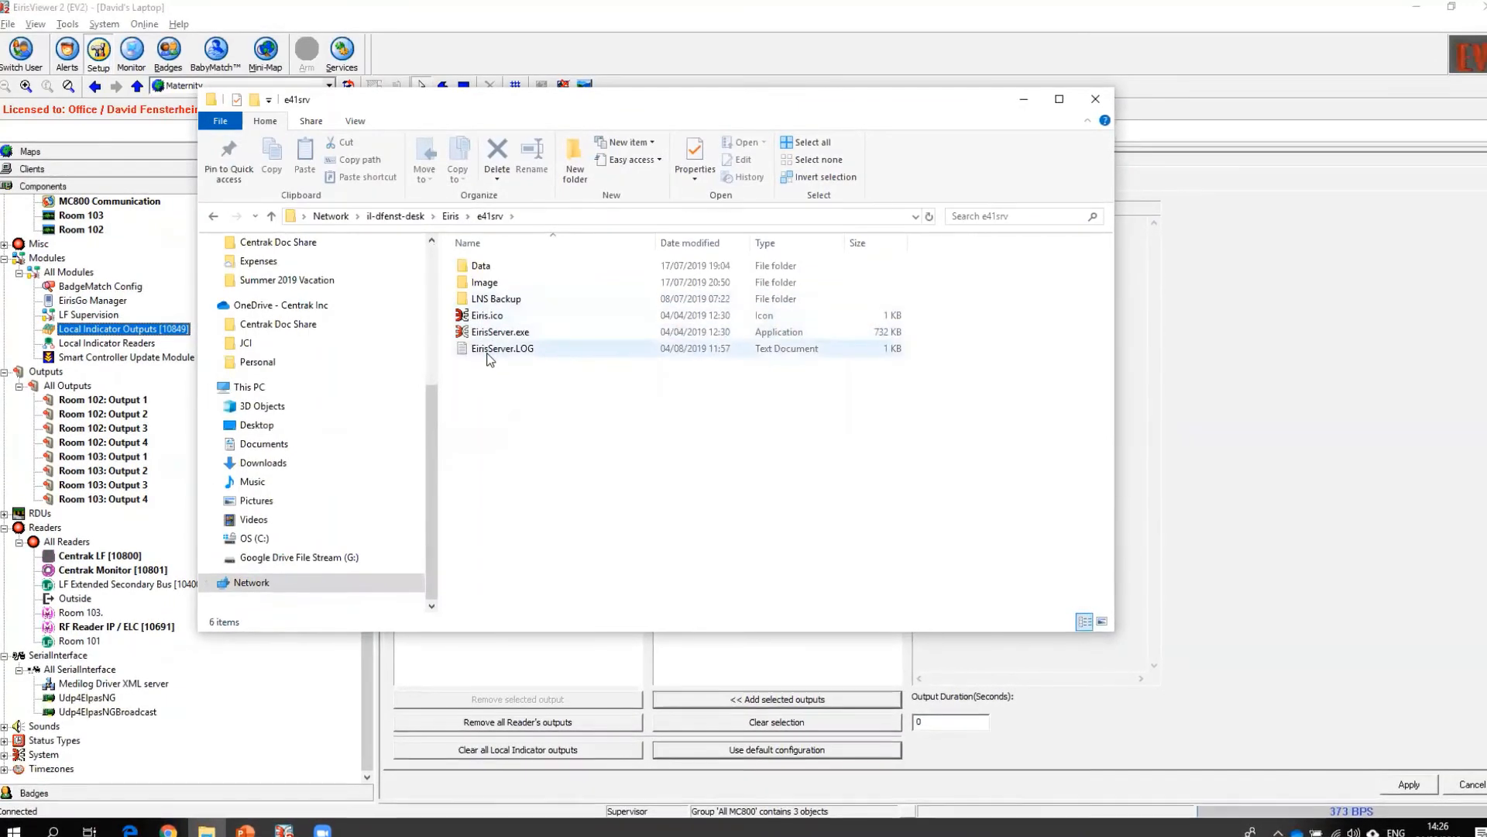
double_click(483, 267)
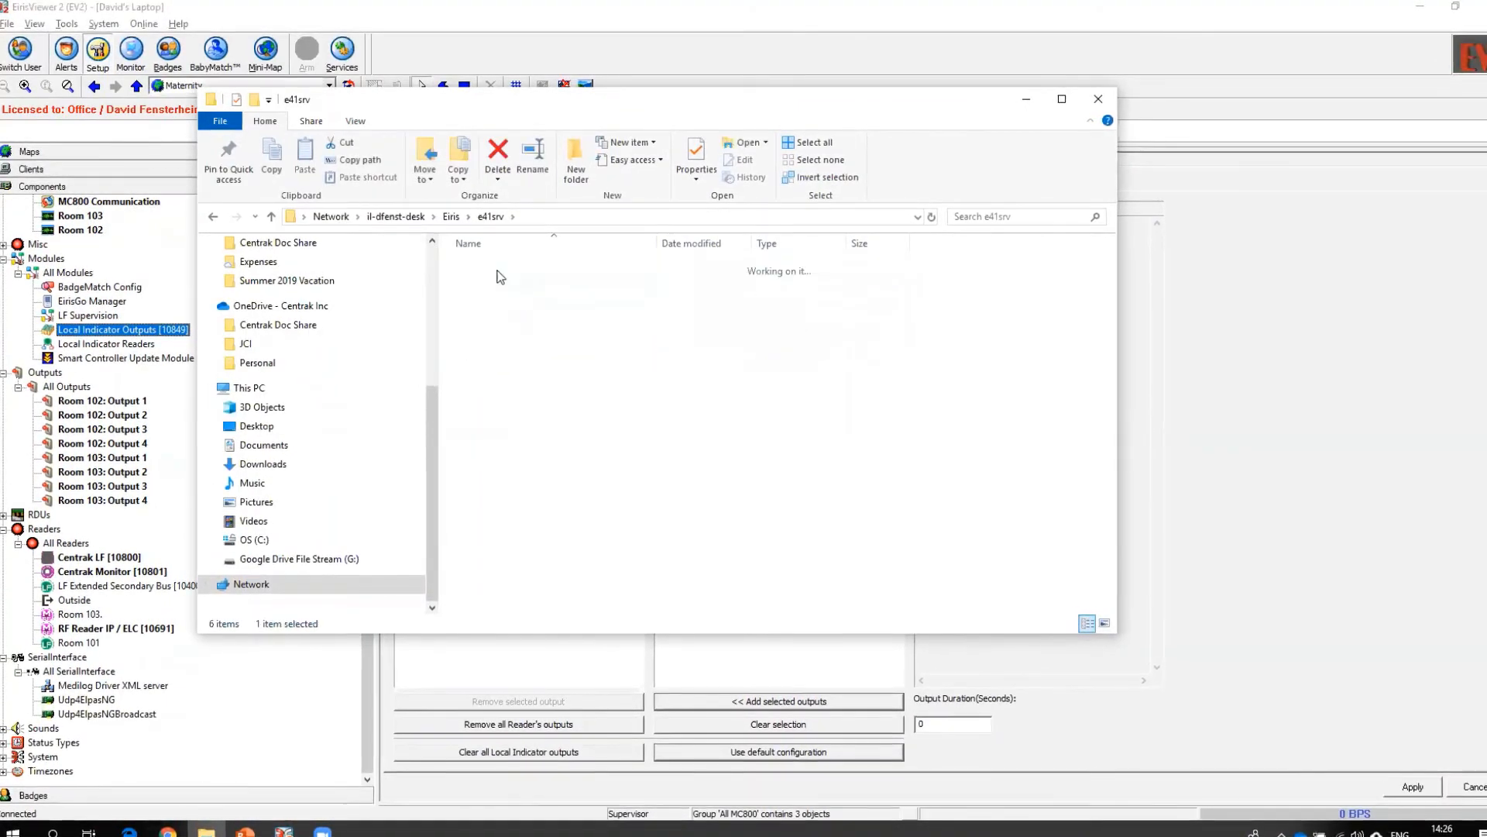
left_click(518, 535)
double_click(518, 534)
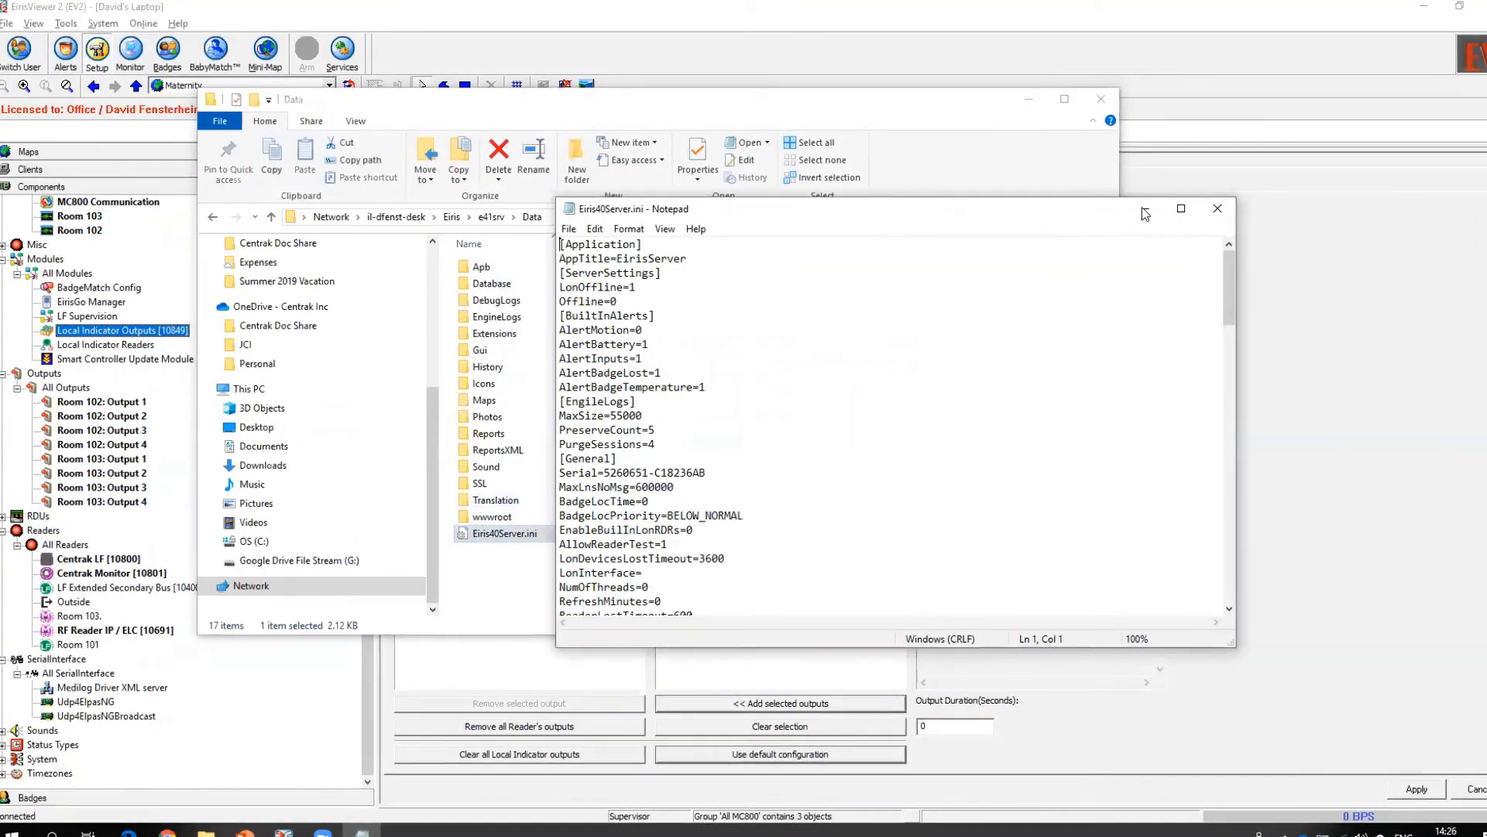
Step: Examine the [MC800] section of Eiris40Server.ini, checking the NumberOfOutputsPerUnit setting and the line (CNR) numbers assigned to the outputs
left_click_drag(1232, 318, 1210, 573)
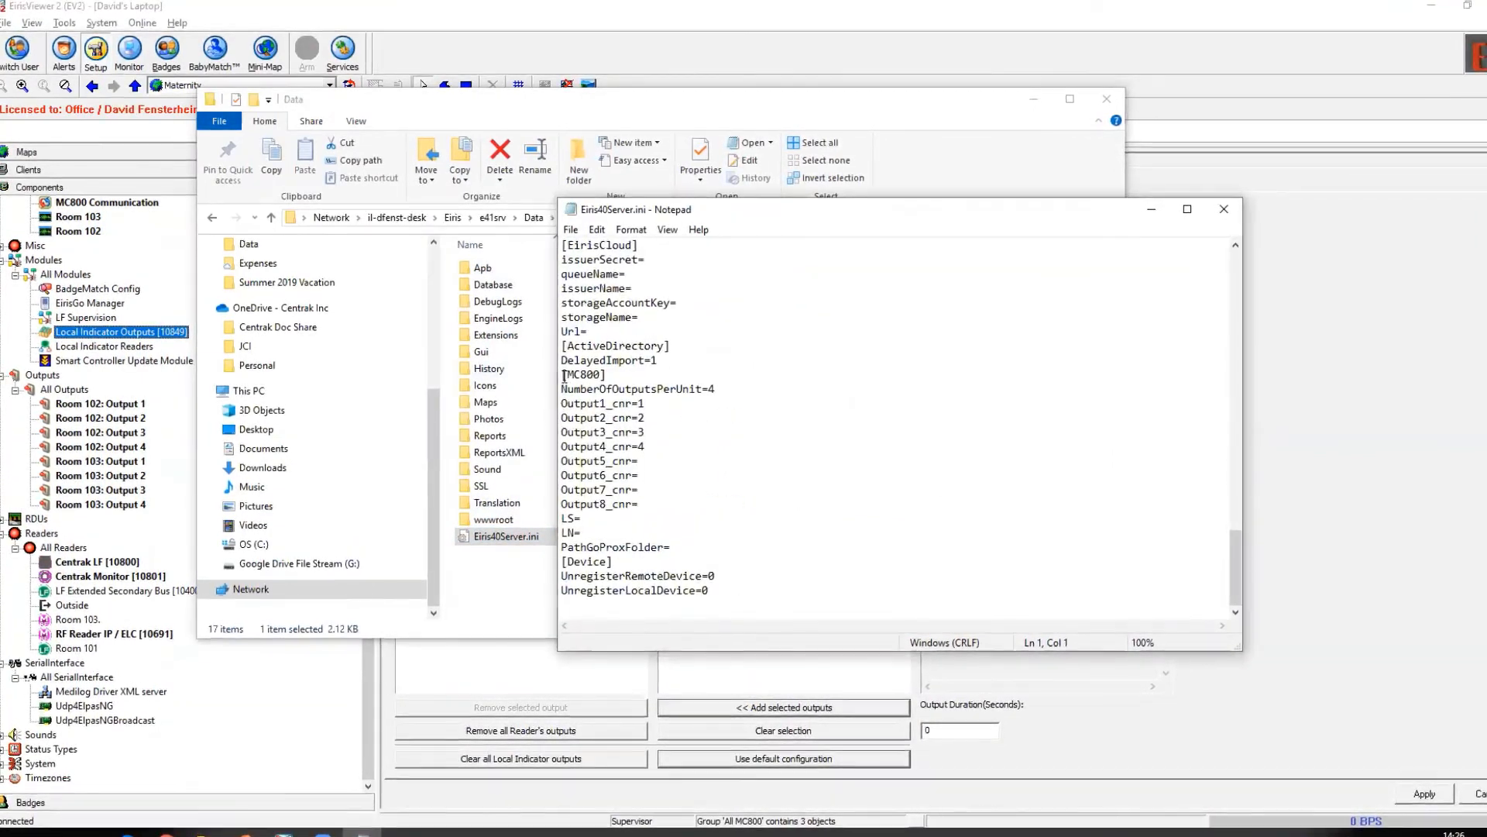
left_click_drag(564, 375, 645, 433)
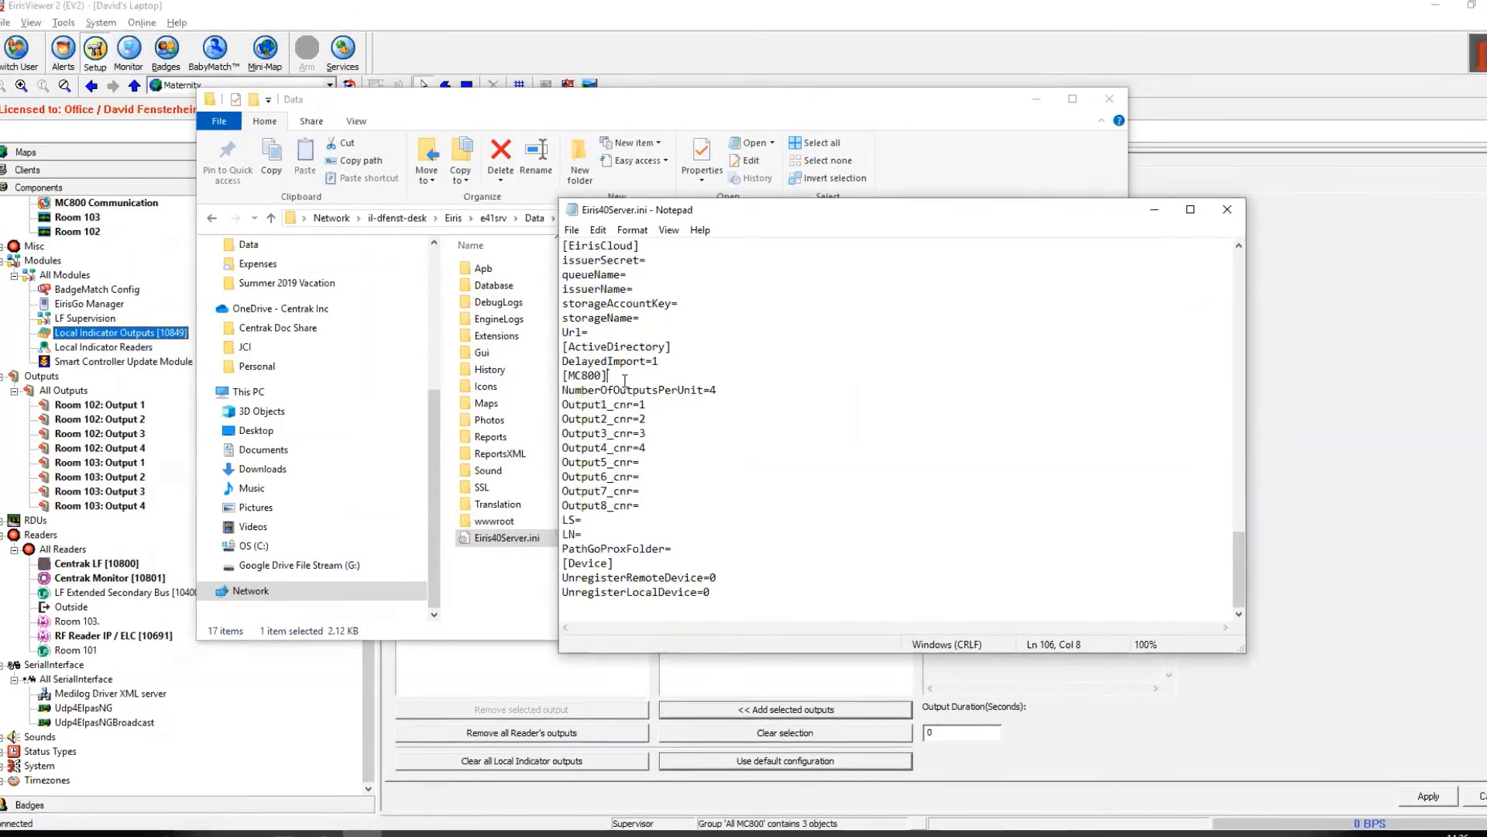
left_click_drag(561, 390, 719, 391)
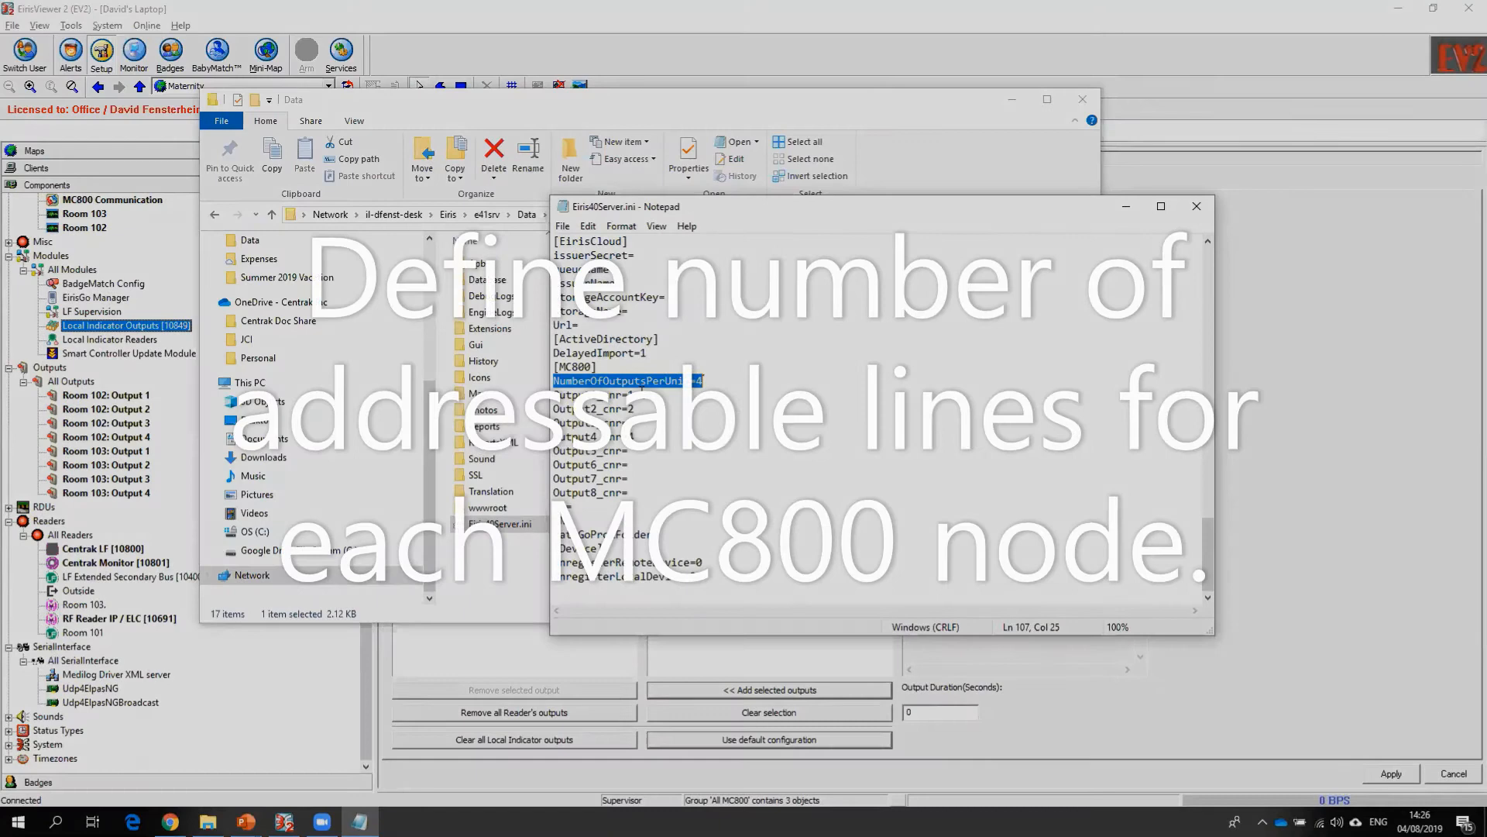
key("Down")
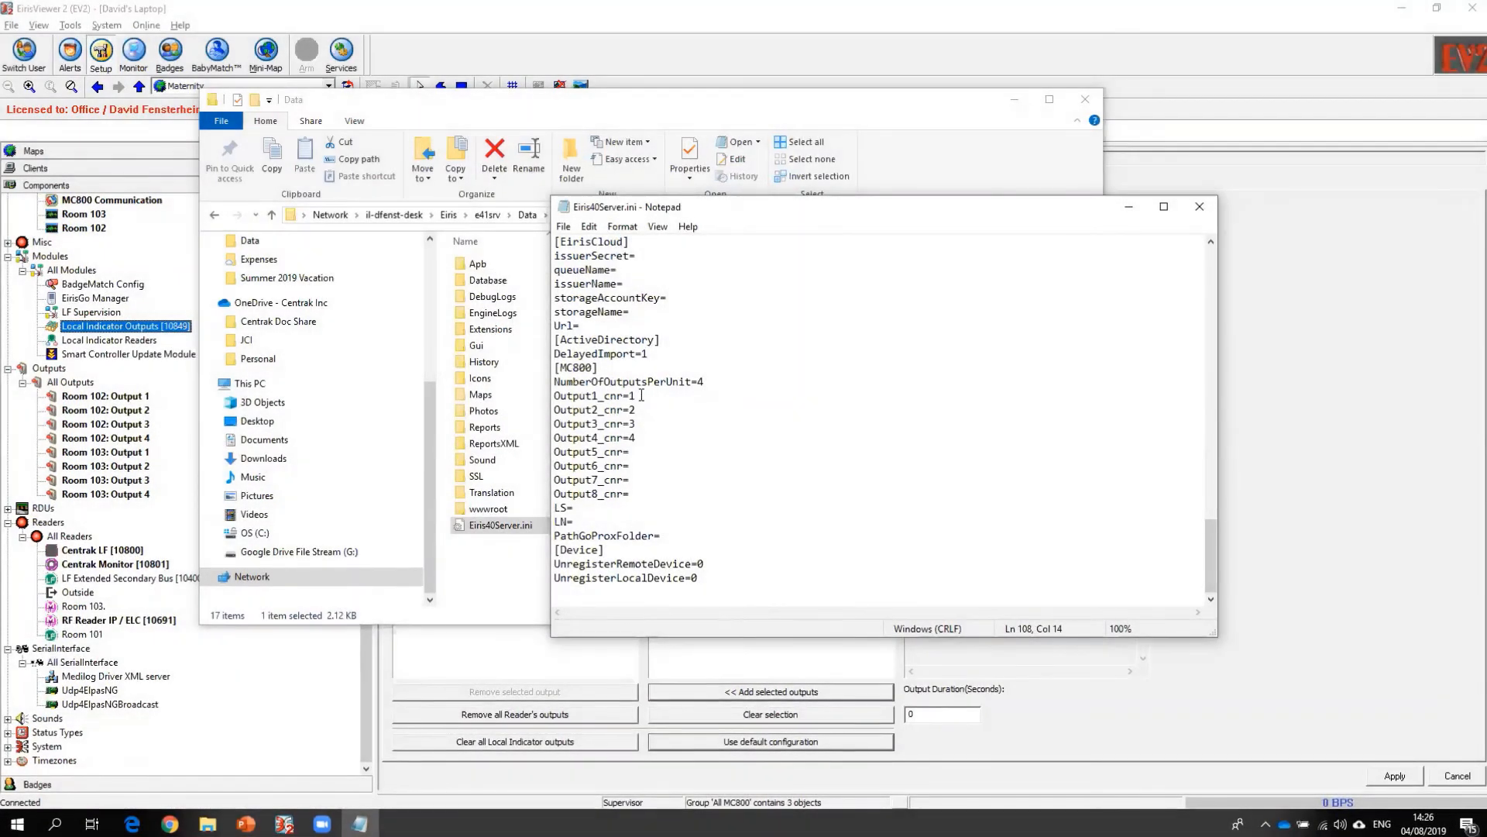
left_click_drag(638, 396, 551, 397)
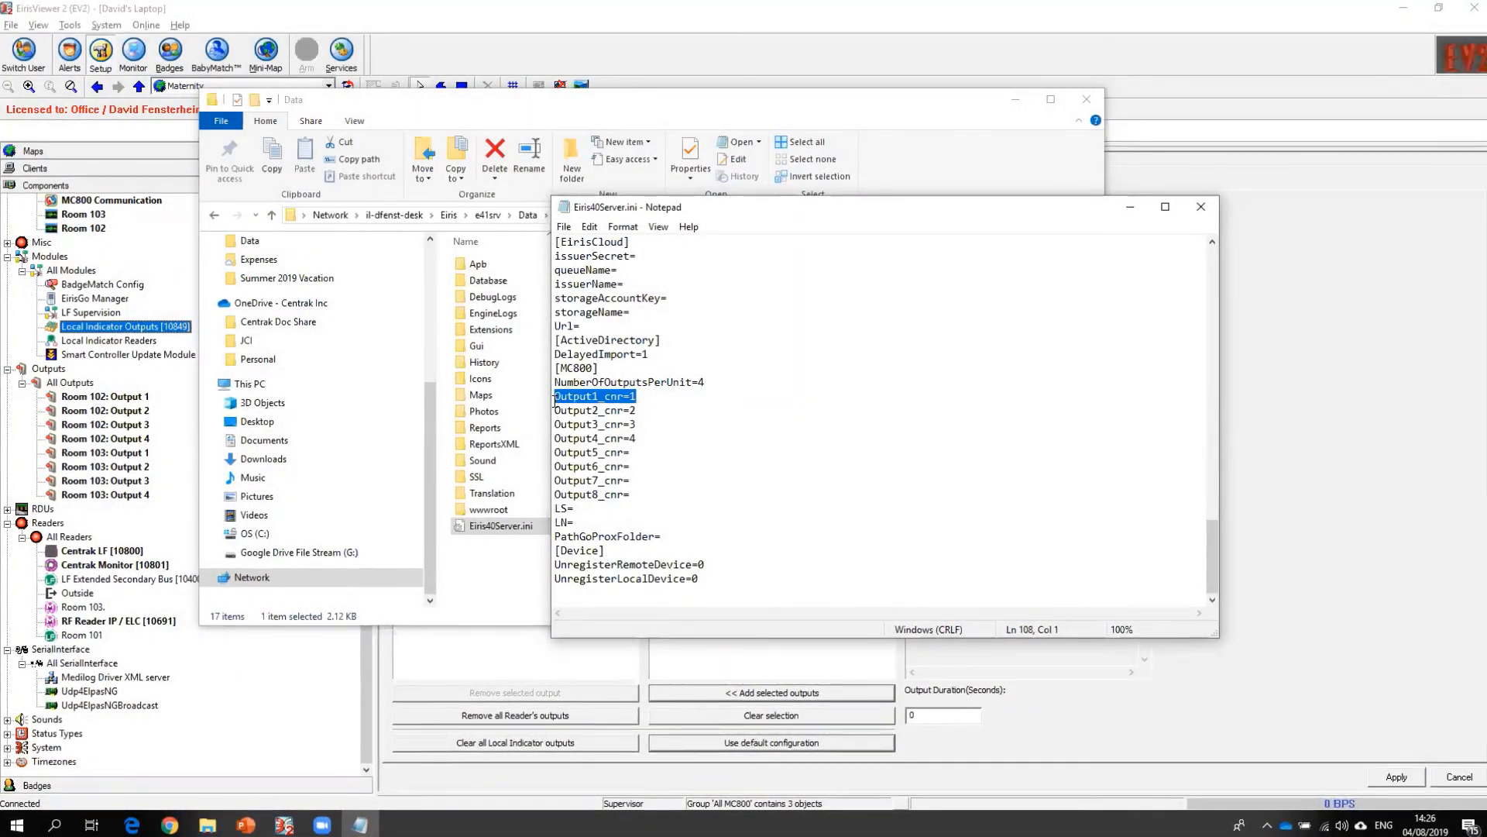
left_click(636, 397)
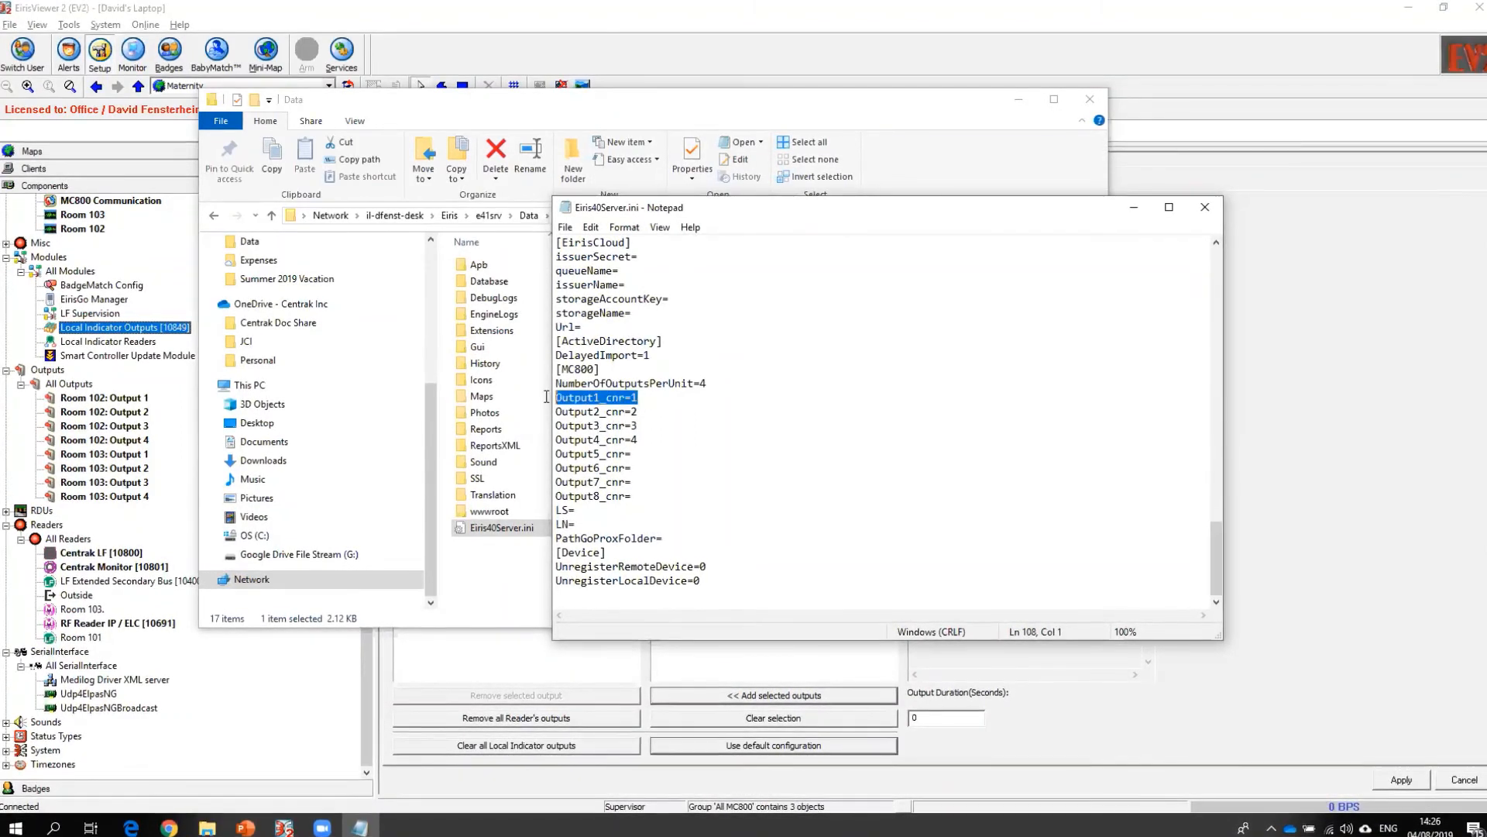
left_click(638, 397)
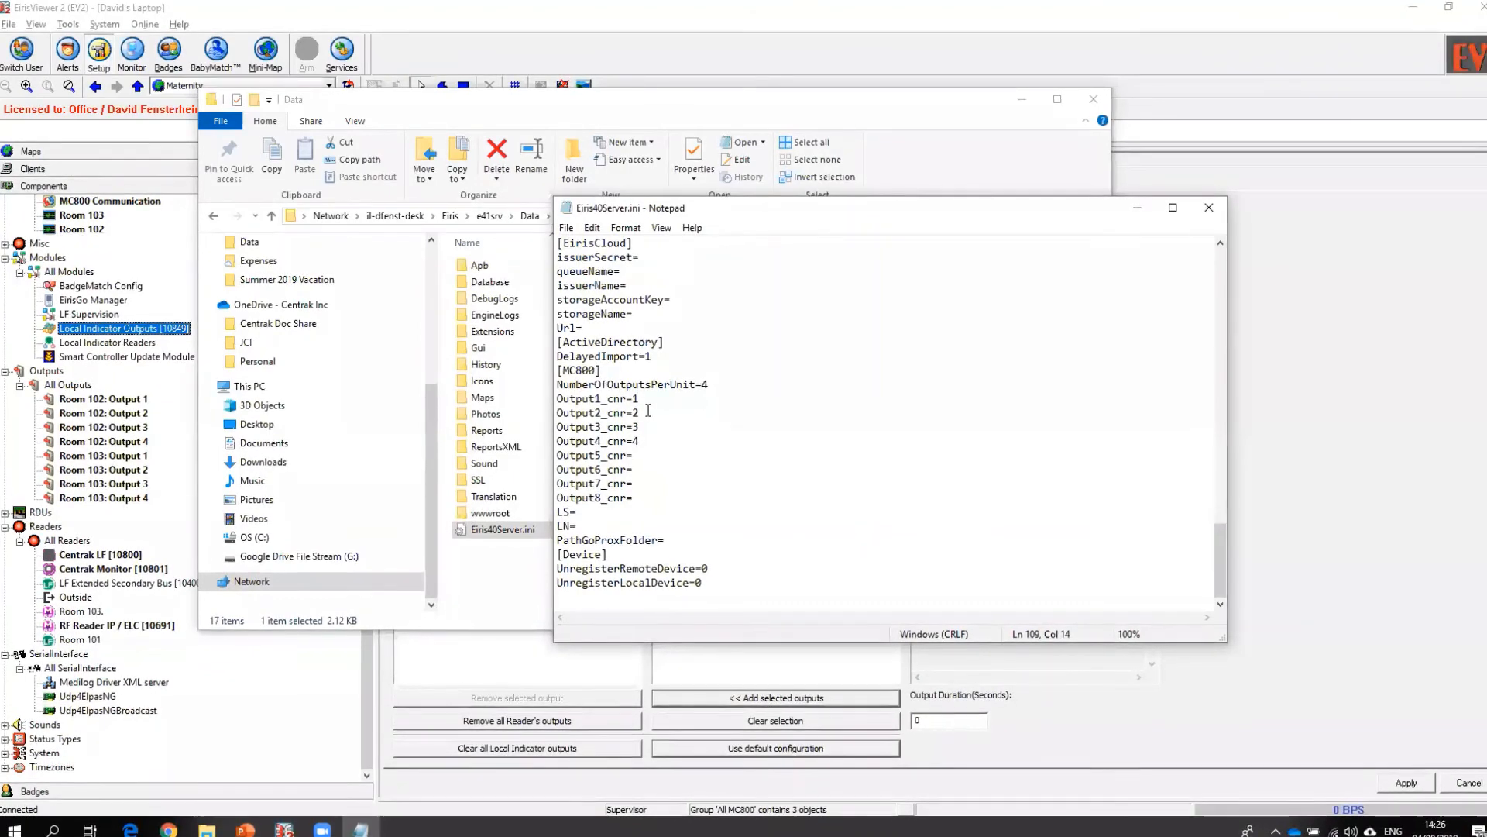
left_click_drag(639, 412, 635, 411)
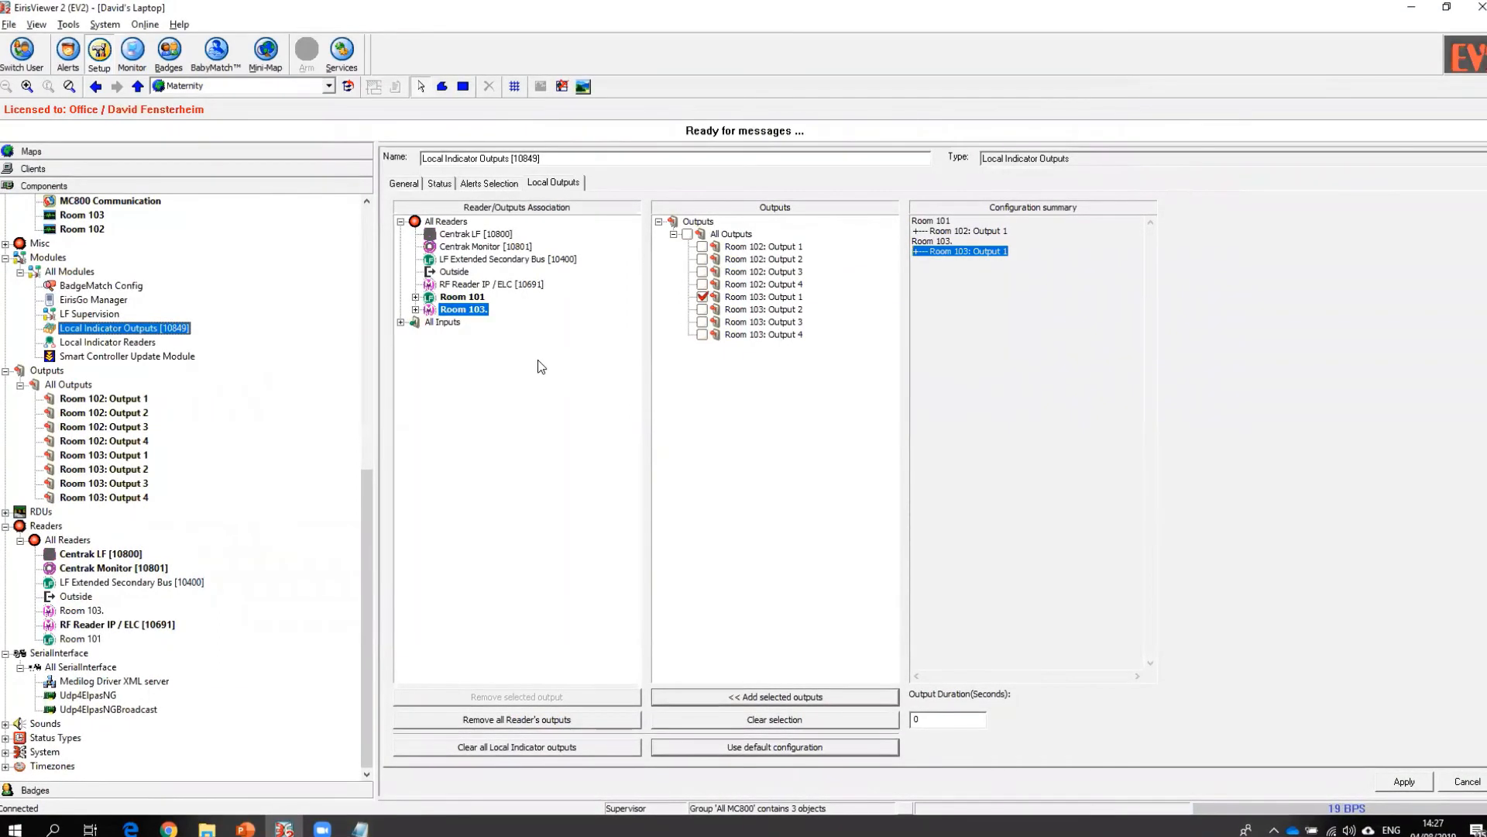
Step: Return to EirisViewer and review both readers' output mappings in the configuration summary and the alerts in the component tree
left_click_drag(1011, 247, 924, 217)
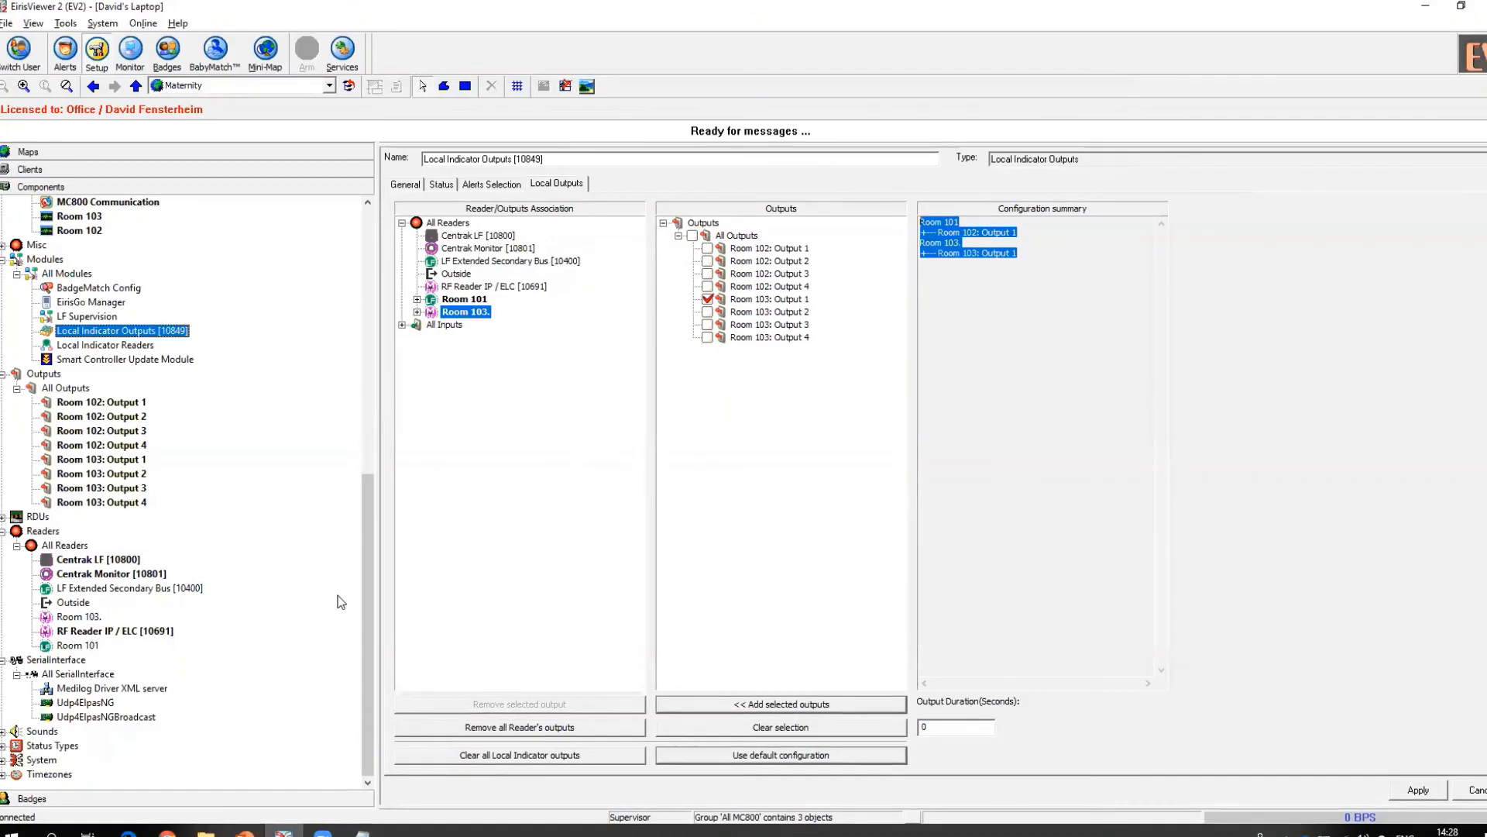
left_click_drag(374, 606, 397, 293)
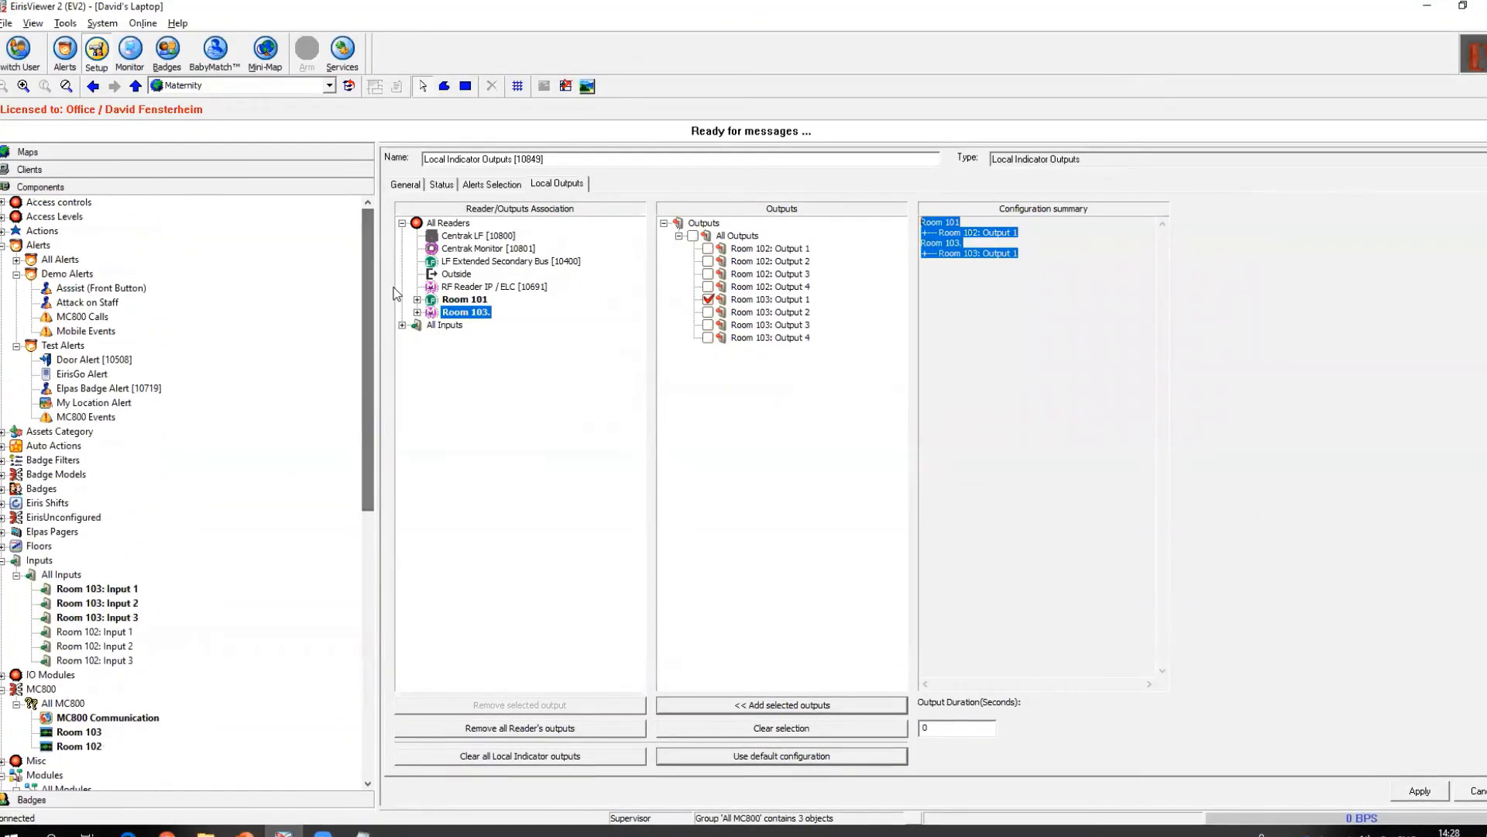